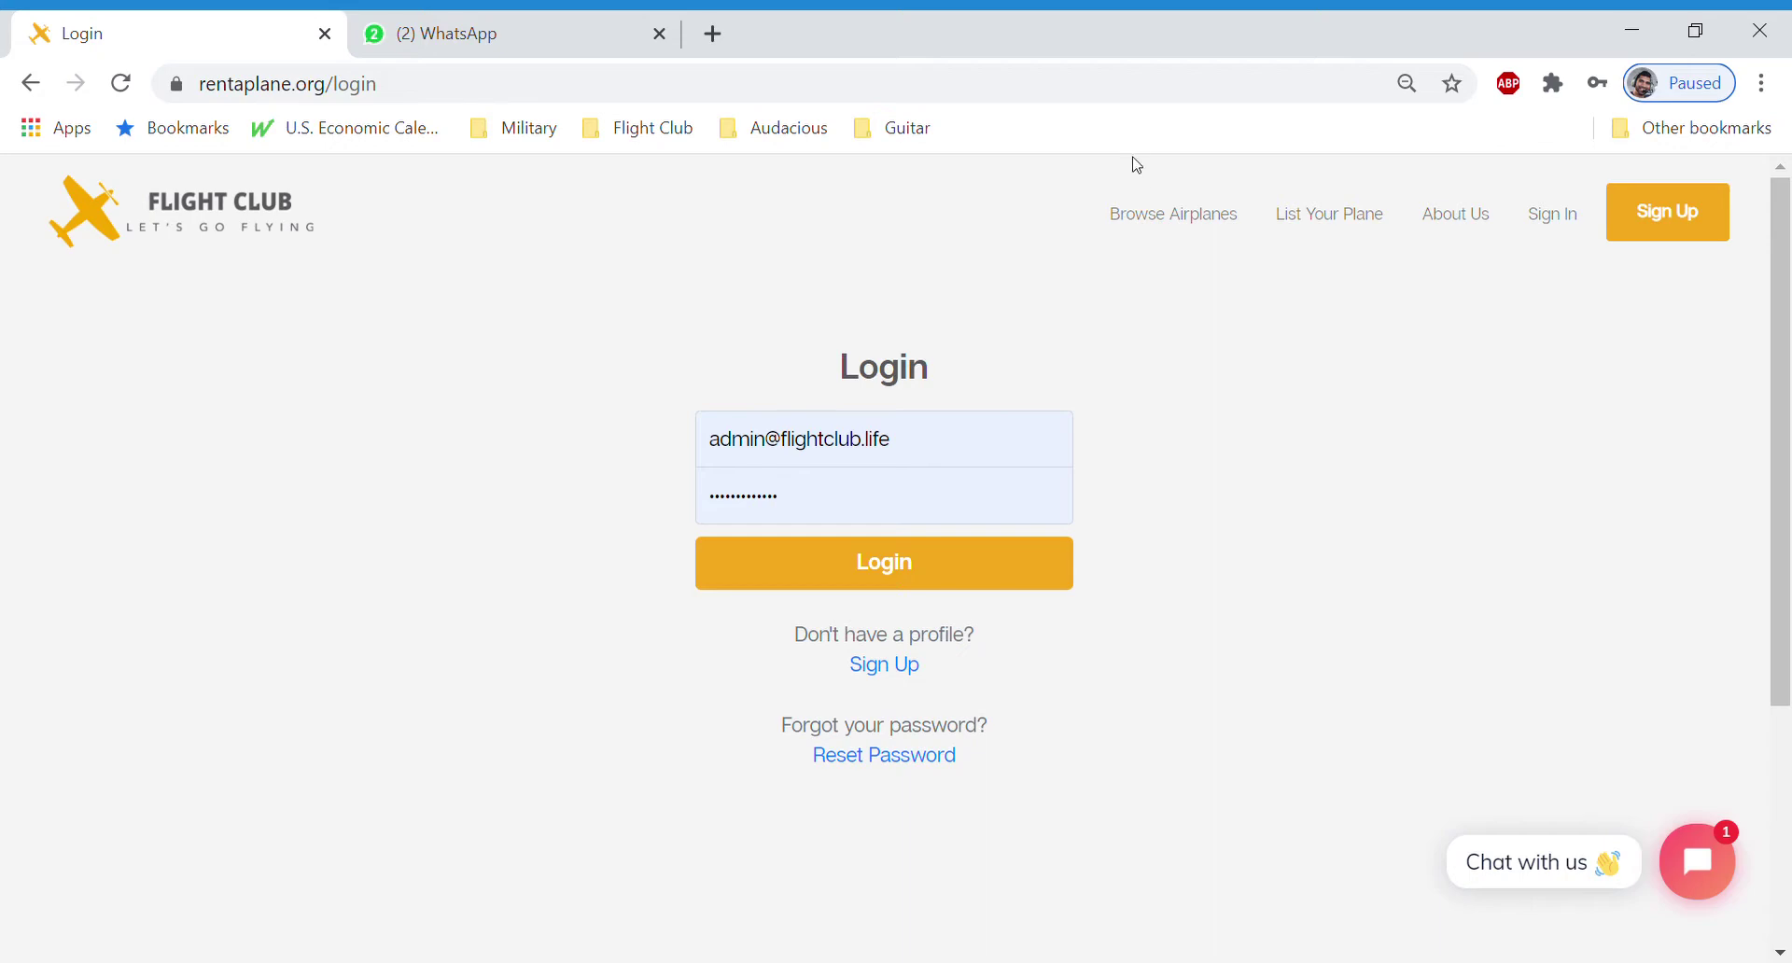
Go from the login page to the Browse Airplanes listing via the top navigation
{"action": "left_click", "coordinate": [1169, 220]}
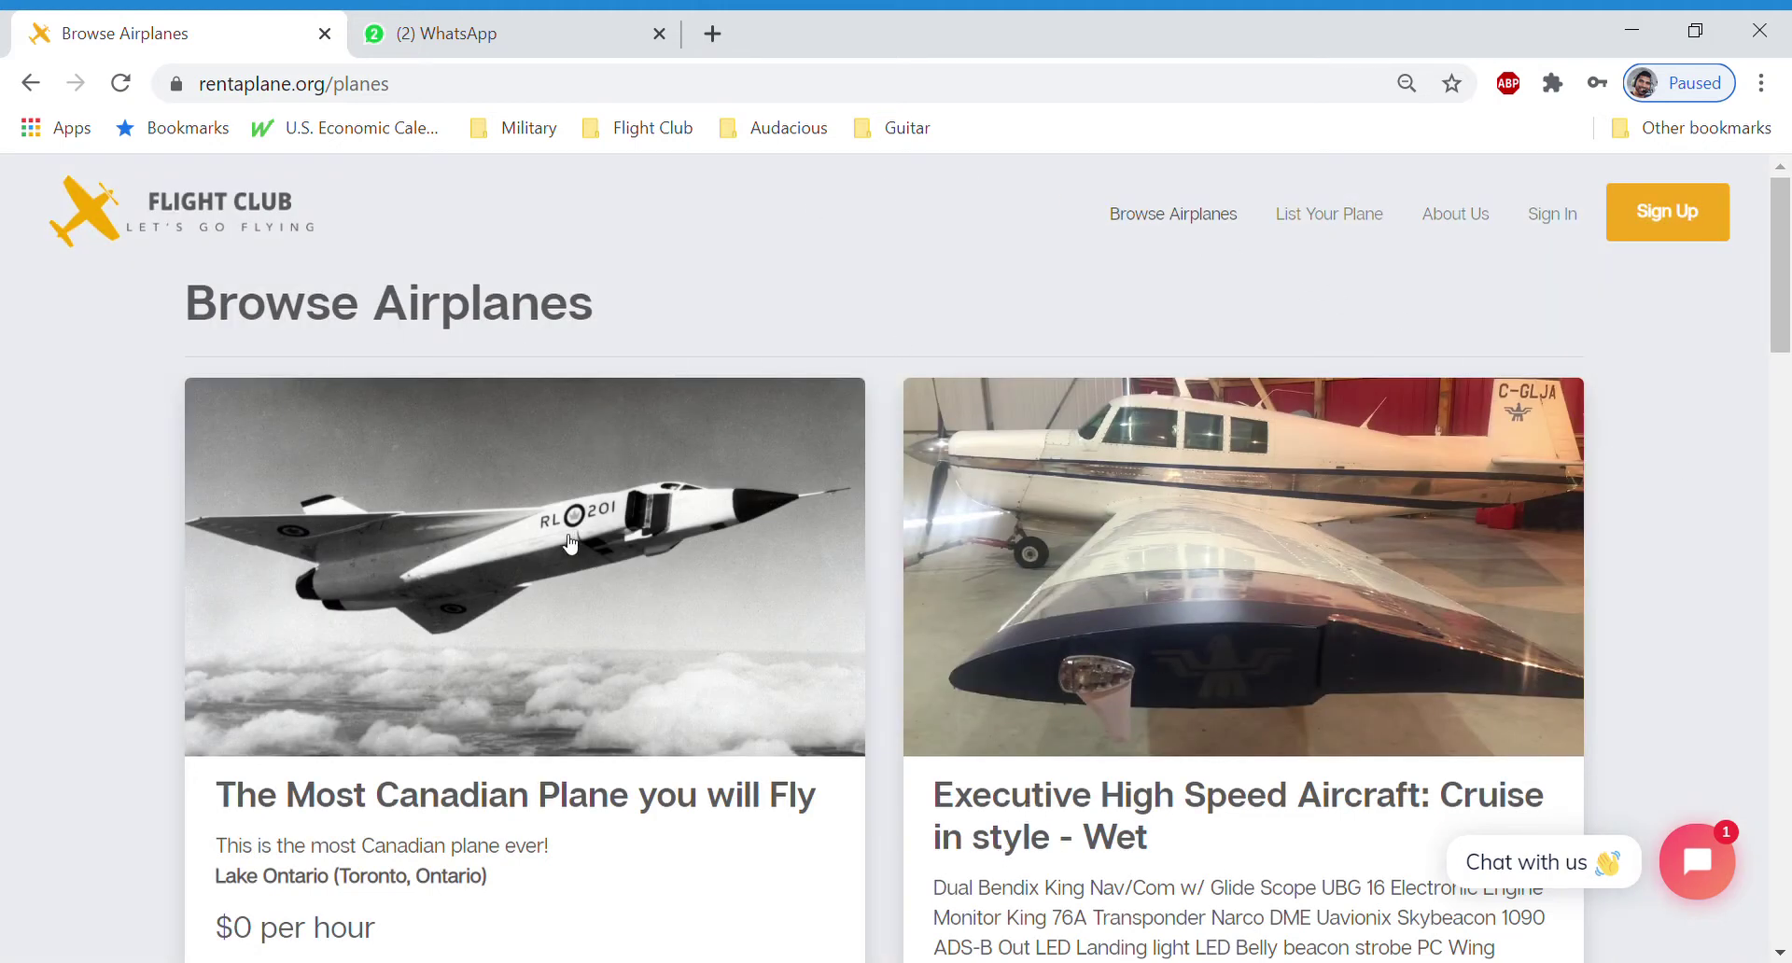
{"action": "scroll", "coordinate": [571, 544], "scroll_direction": "down", "scroll_amount": 6}
{"action": "scroll", "coordinate": [784, 383], "scroll_direction": "down", "scroll_amount": 6}
{"action": "scroll", "coordinate": [777, 388], "scroll_direction": "down", "scroll_amount": 9}
{"action": "scroll", "coordinate": [728, 476], "scroll_direction": "up", "scroll_amount": 3}
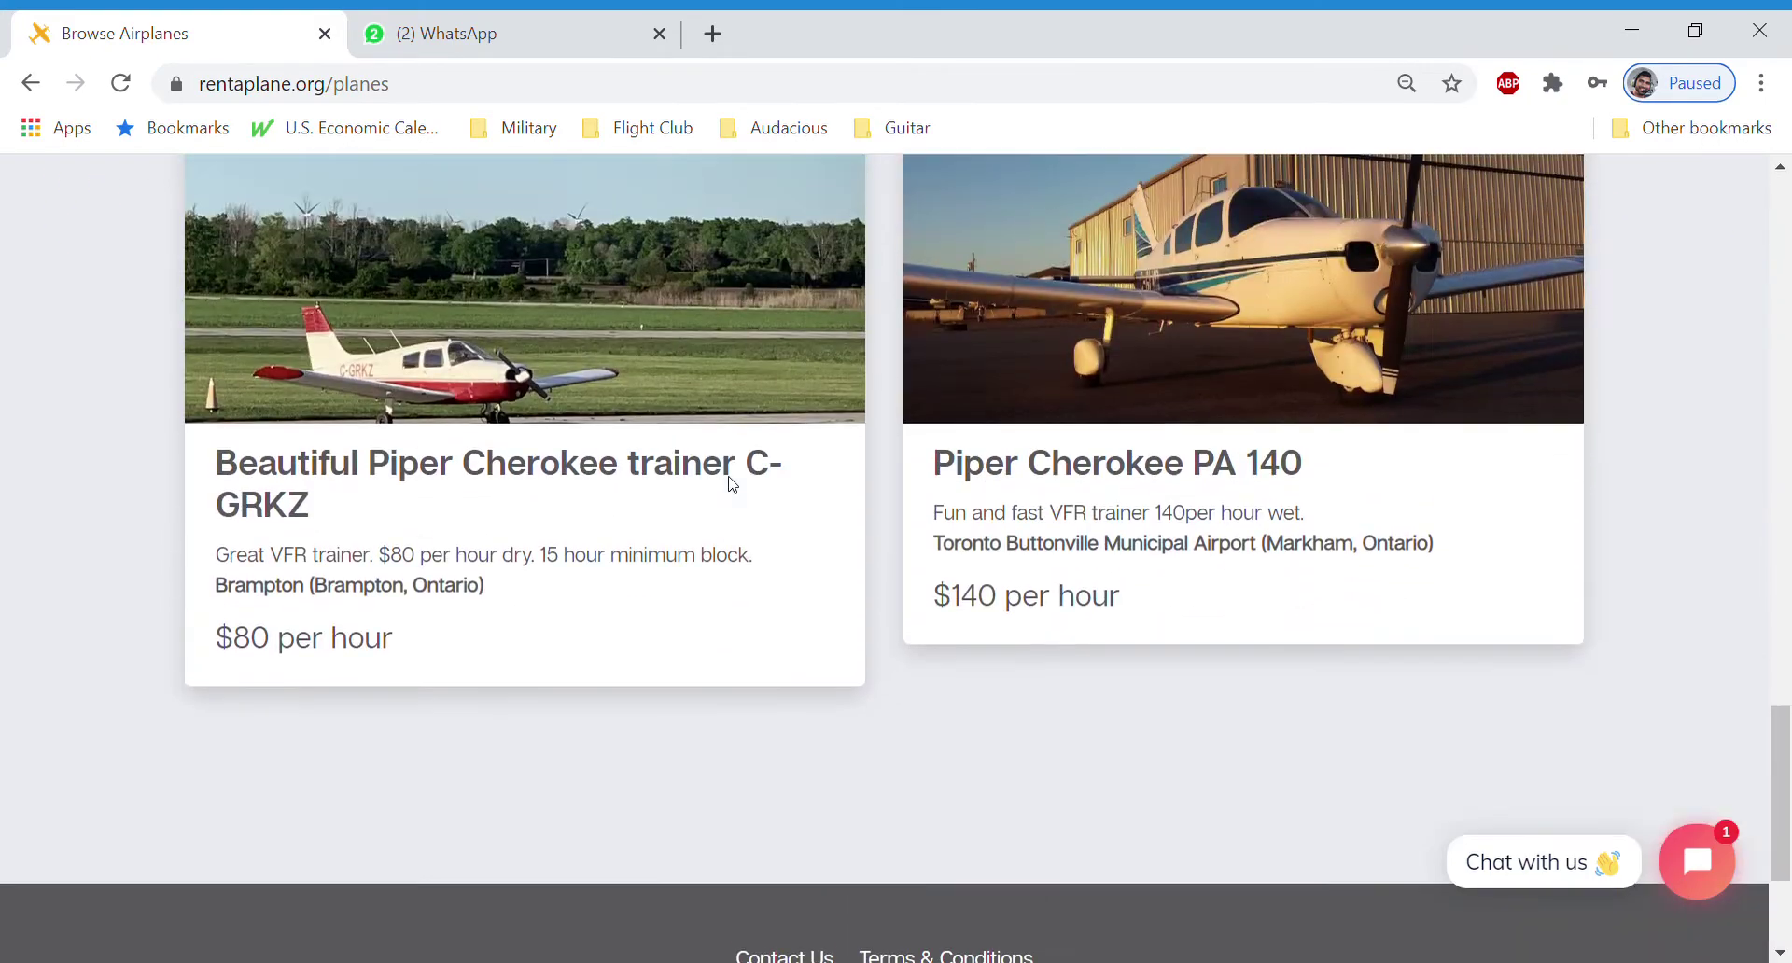
{"action": "scroll", "coordinate": [737, 492], "scroll_direction": "up", "scroll_amount": 15}
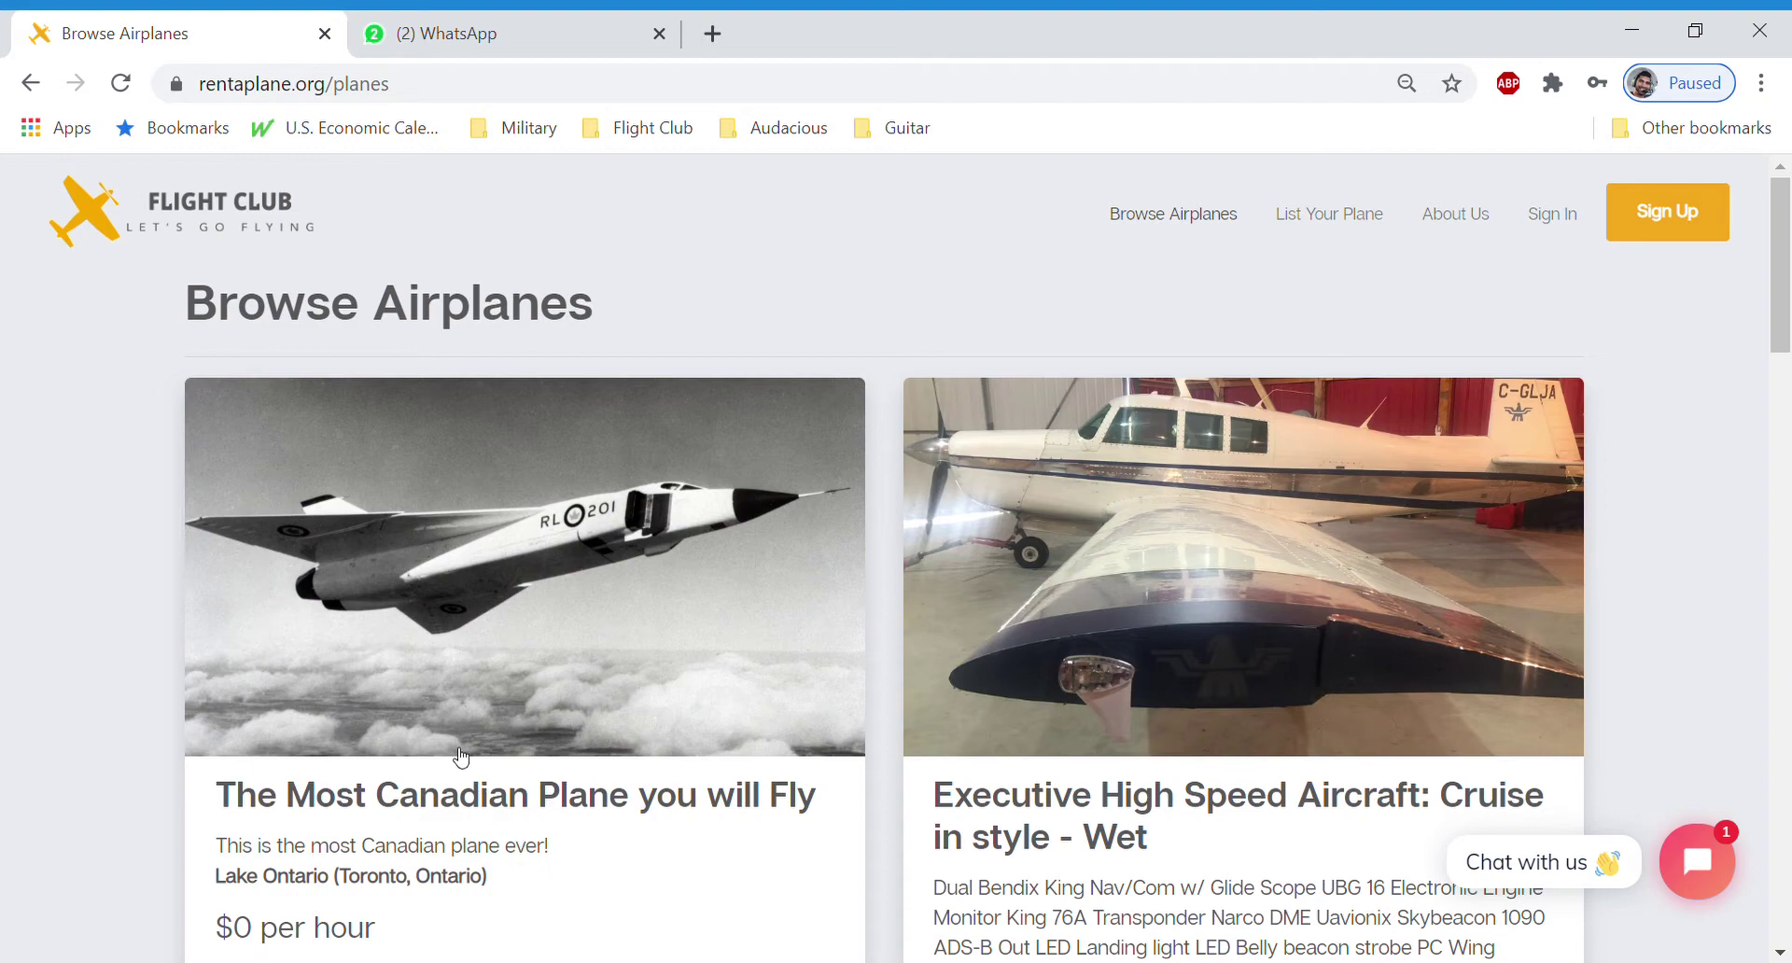
{"action": "scroll", "coordinate": [441, 613], "scroll_direction": "down", "scroll_amount": 4}
{"action": "scroll", "coordinate": [437, 607], "scroll_direction": "down", "scroll_amount": 2}
{"action": "scroll", "coordinate": [433, 604], "scroll_direction": "up", "scroll_amount": 5}
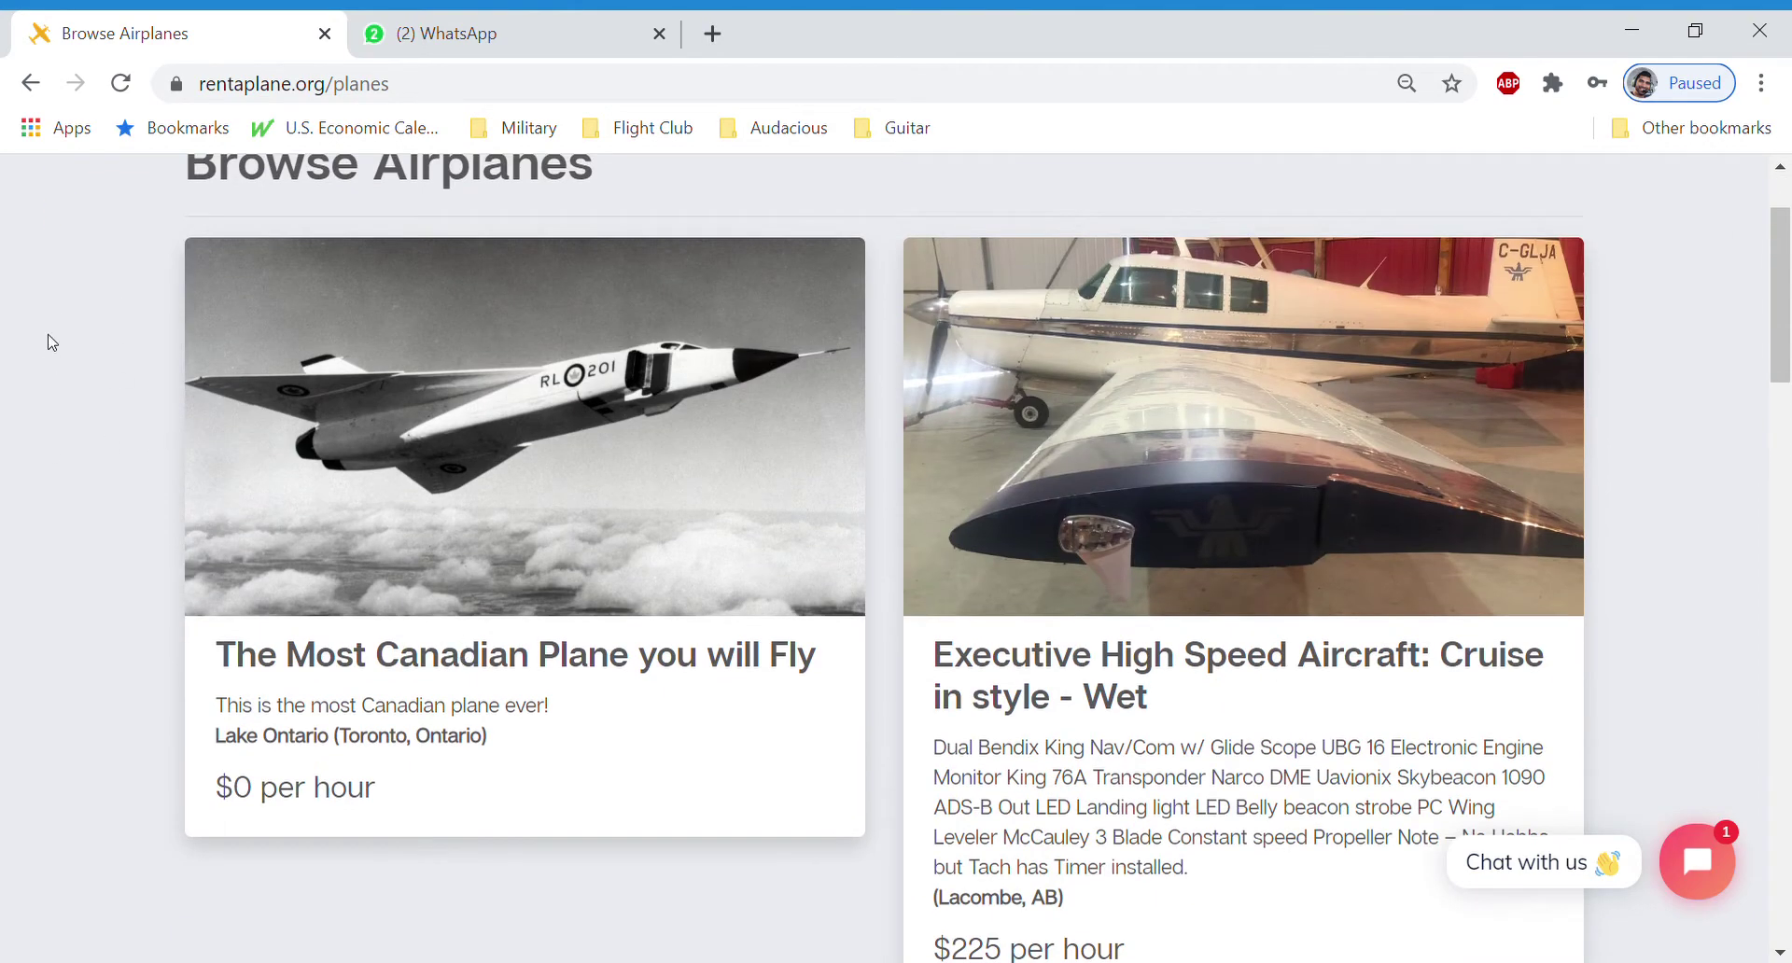
{"action": "scroll", "coordinate": [578, 611], "scroll_direction": "up", "scroll_amount": 2}
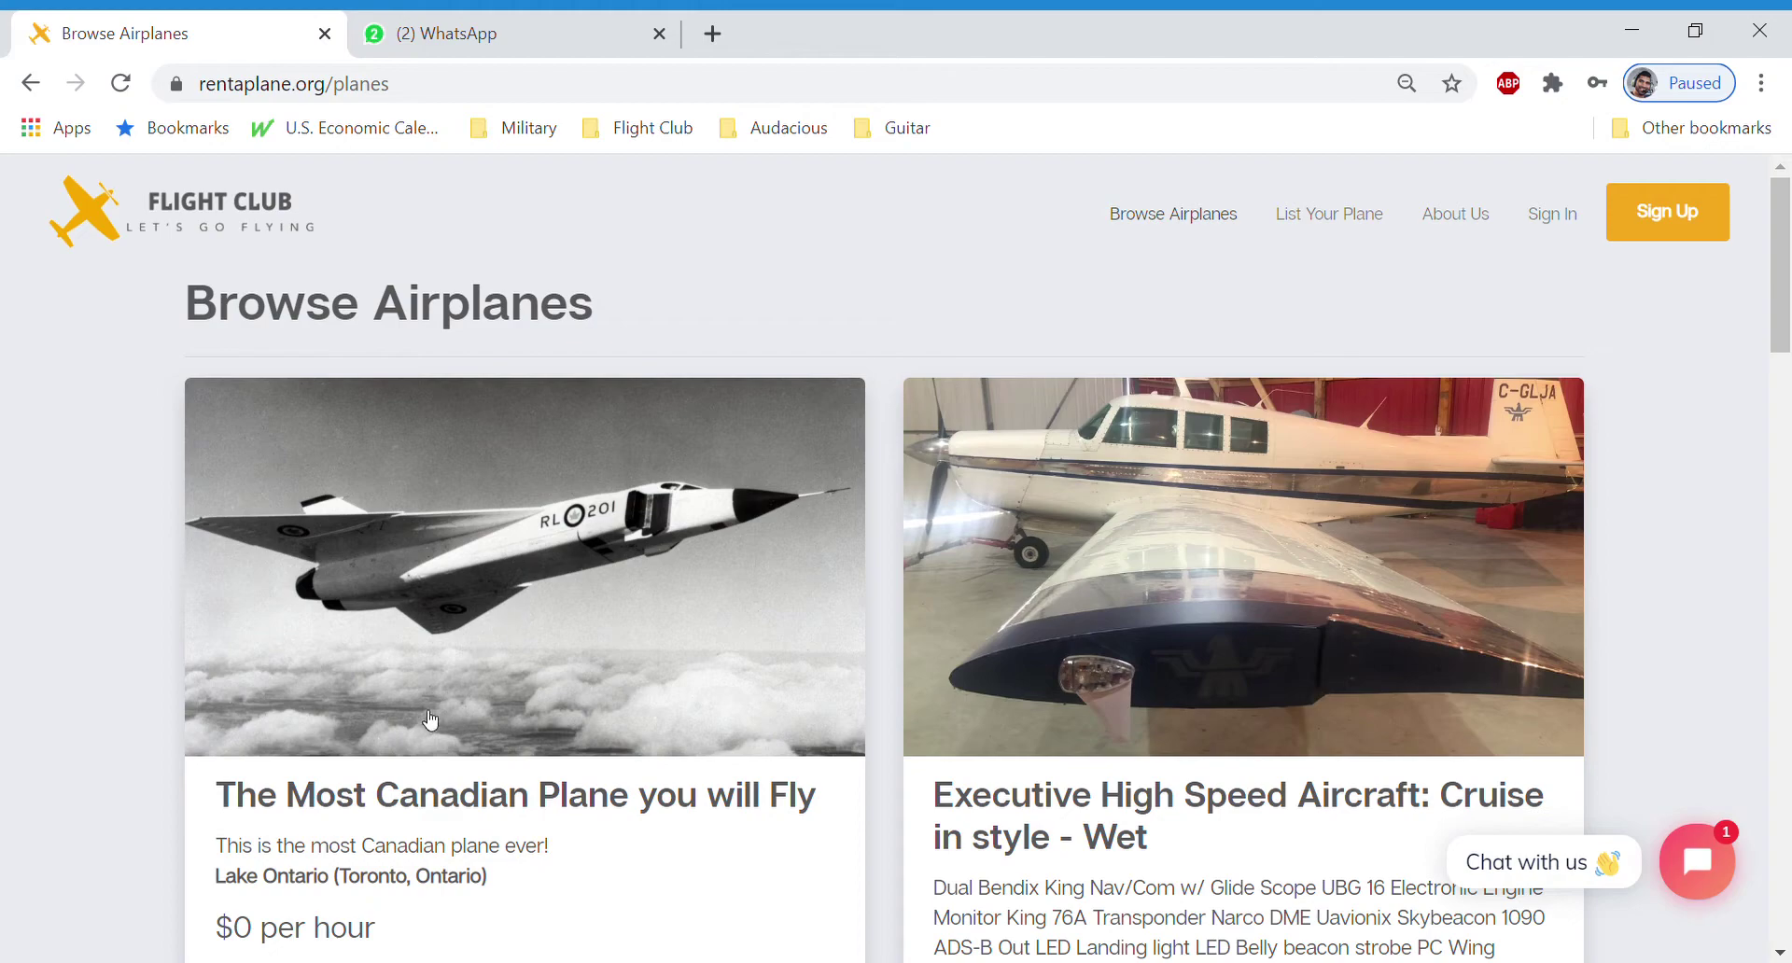
{"action": "scroll", "coordinate": [636, 670], "scroll_direction": "down", "scroll_amount": 20}
{"action": "scroll", "coordinate": [634, 680], "scroll_direction": "up", "scroll_amount": 9}
{"action": "scroll", "coordinate": [639, 690], "scroll_direction": "up", "scroll_amount": 15}
Open the Sign Up form and replace the autofilled email with a suggested test address
{"action": "left_click", "coordinate": [1693, 204]}
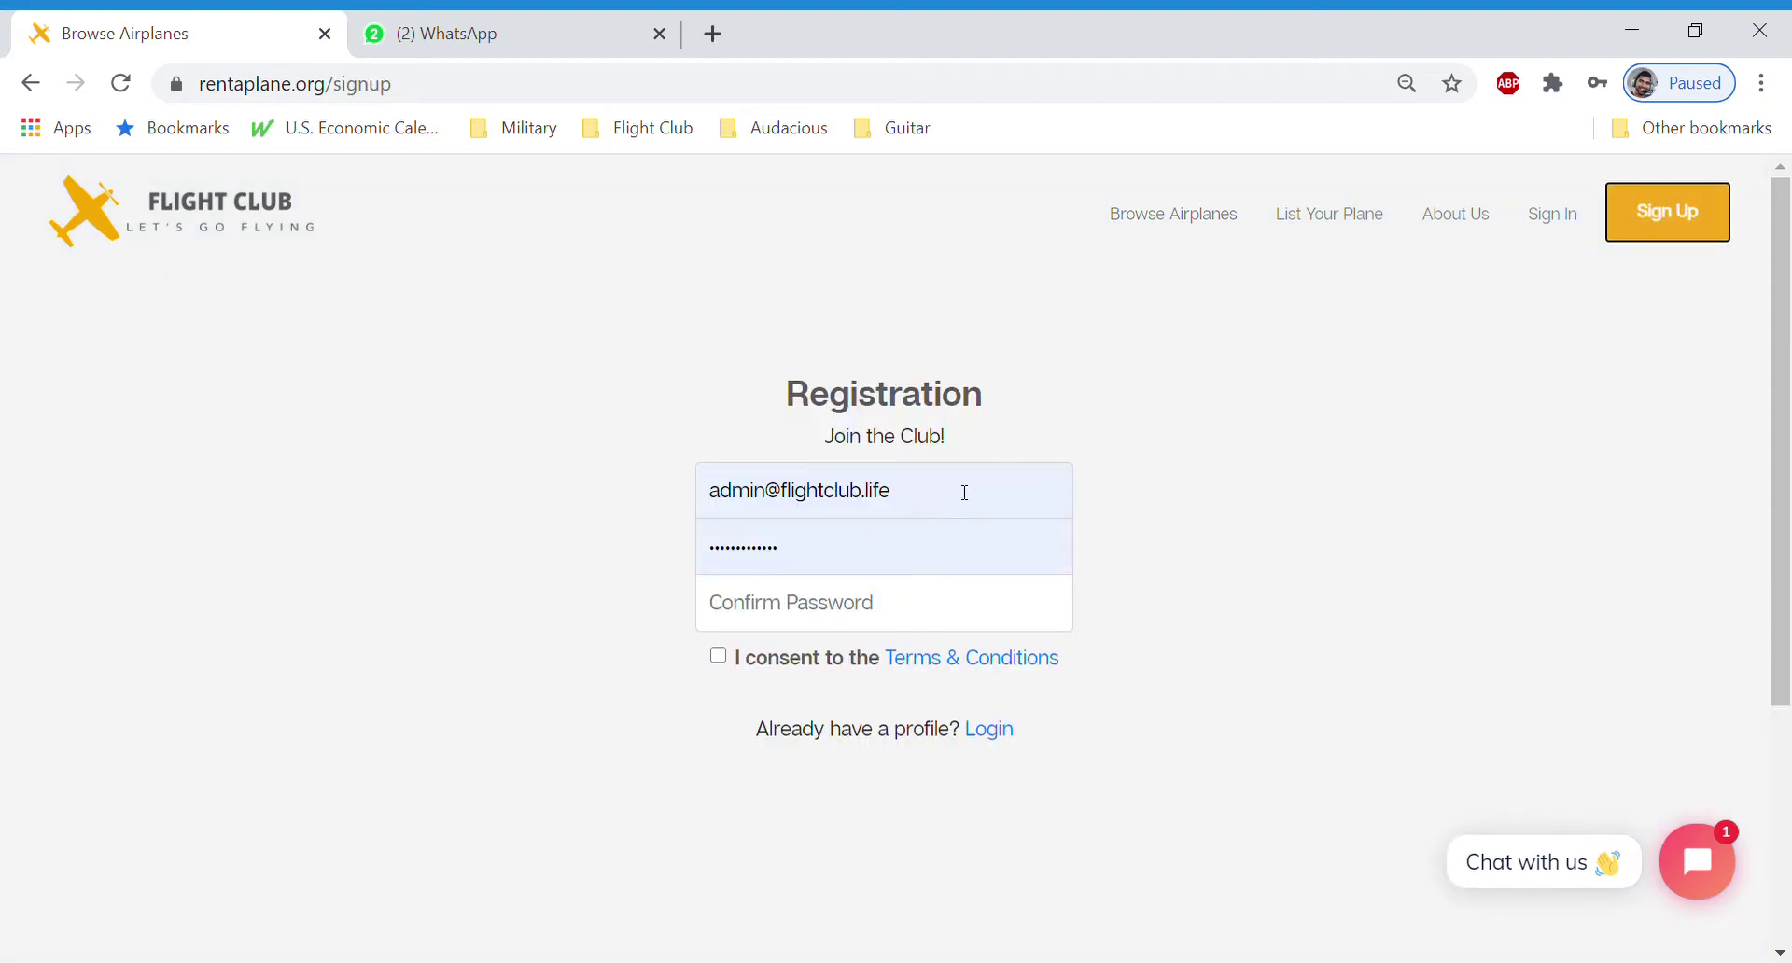
{"action": "left_click_drag", "start_coordinate": [965, 492], "coordinate": [572, 476]}
{"action": "type", "text": "tea"}
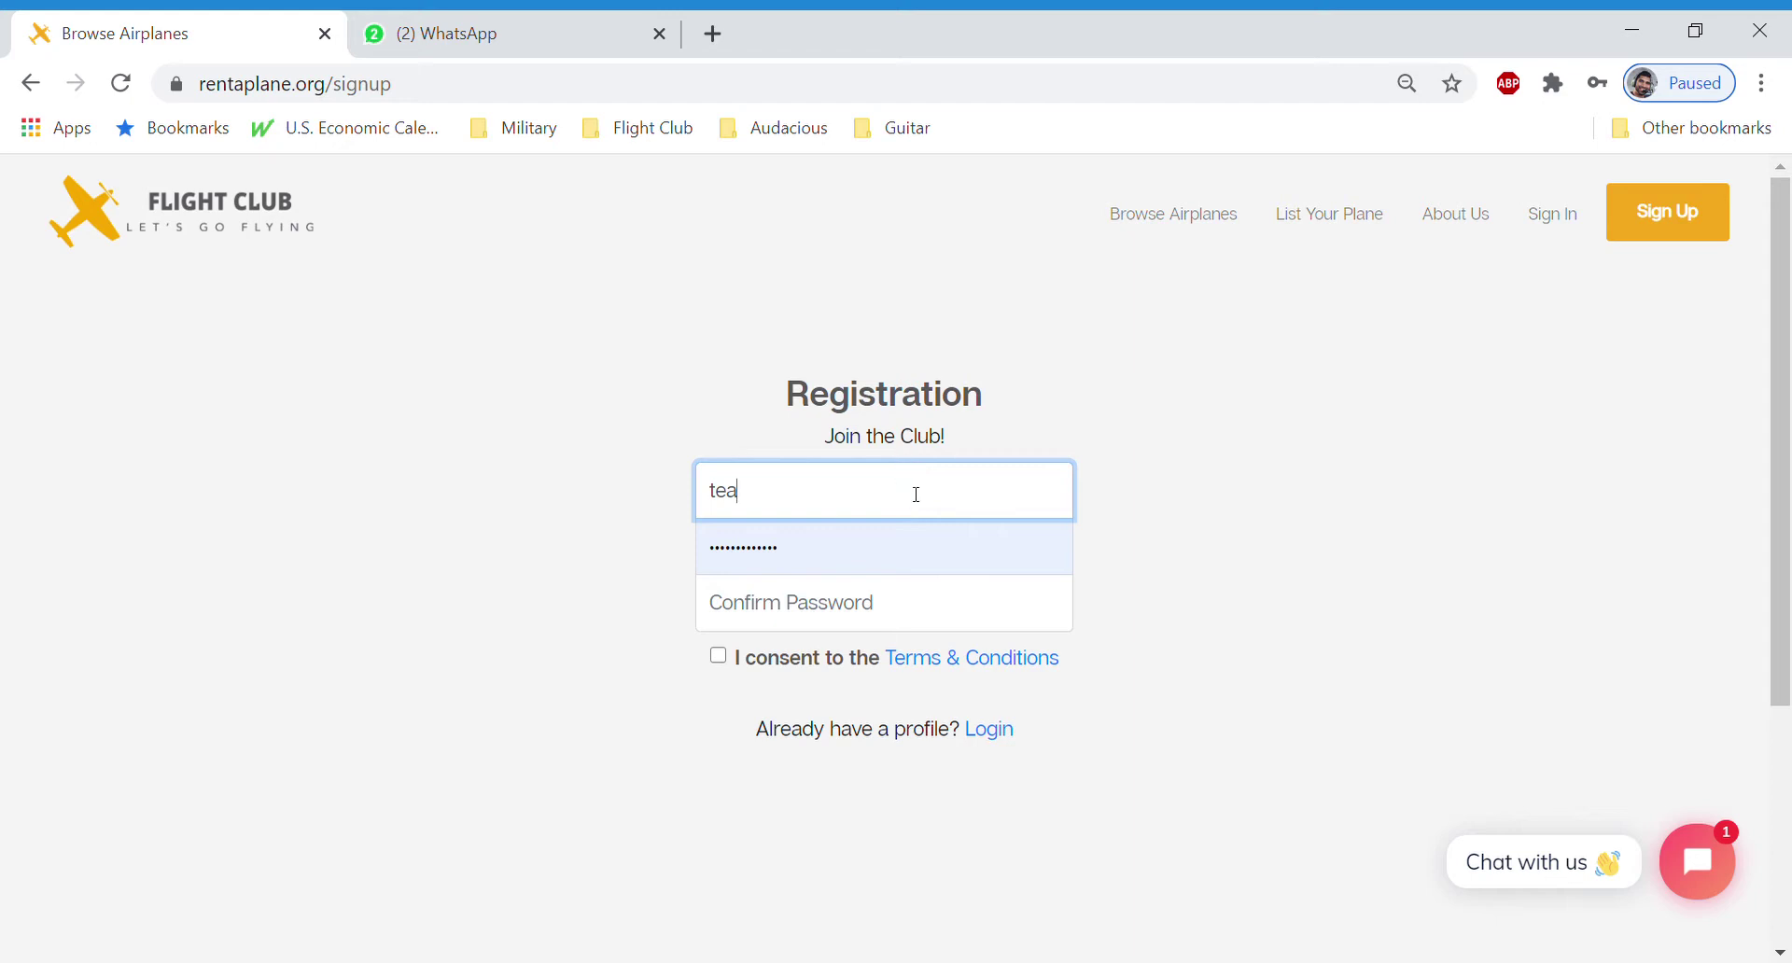
{"action": "type", "text": "e"}
{"action": "left_click", "coordinate": [872, 556]}
{"action": "left_click_drag", "start_coordinate": [868, 492], "coordinate": [580, 496]}
Paste the new account password into both password fields, accept the Terms & Conditions, and register
{"action": "left_click", "coordinate": [548, 504]}
{"action": "key", "text": "Tab"}
{"action": "key", "text": "ctrl+v"}
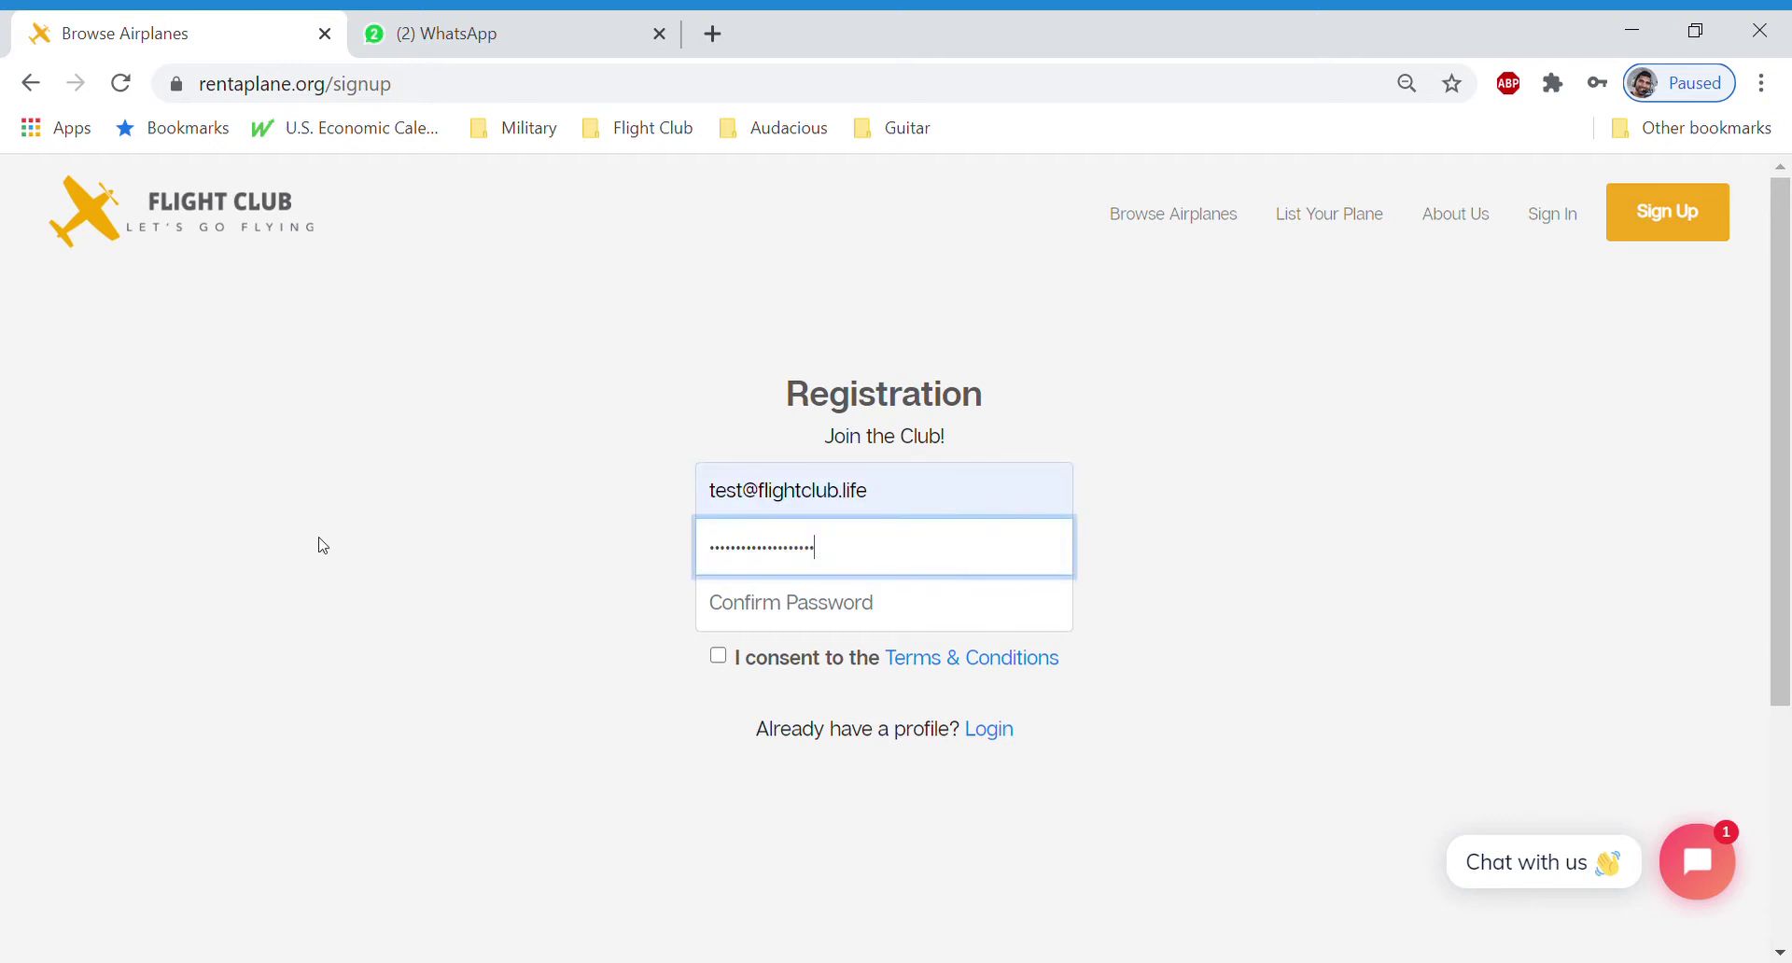
{"action": "left_click", "coordinate": [810, 607]}
{"action": "key", "text": "ctrl+v"}
{"action": "left_click", "coordinate": [460, 664]}
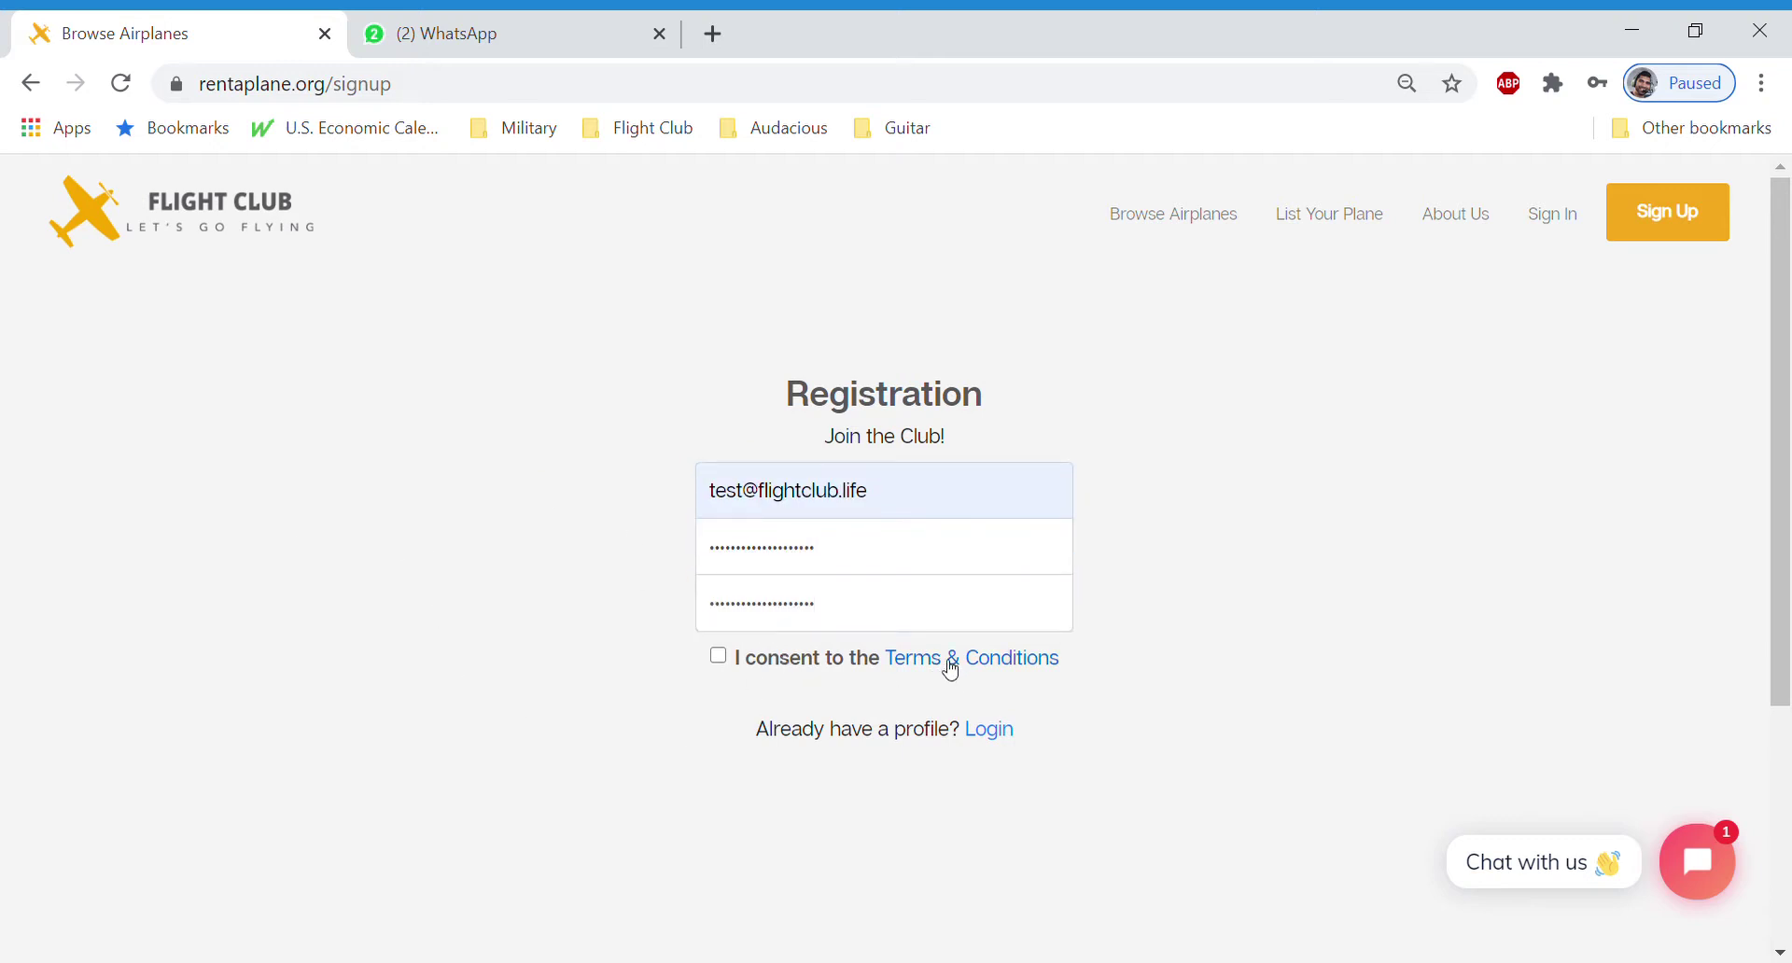
{"action": "left_click", "coordinate": [733, 665]}
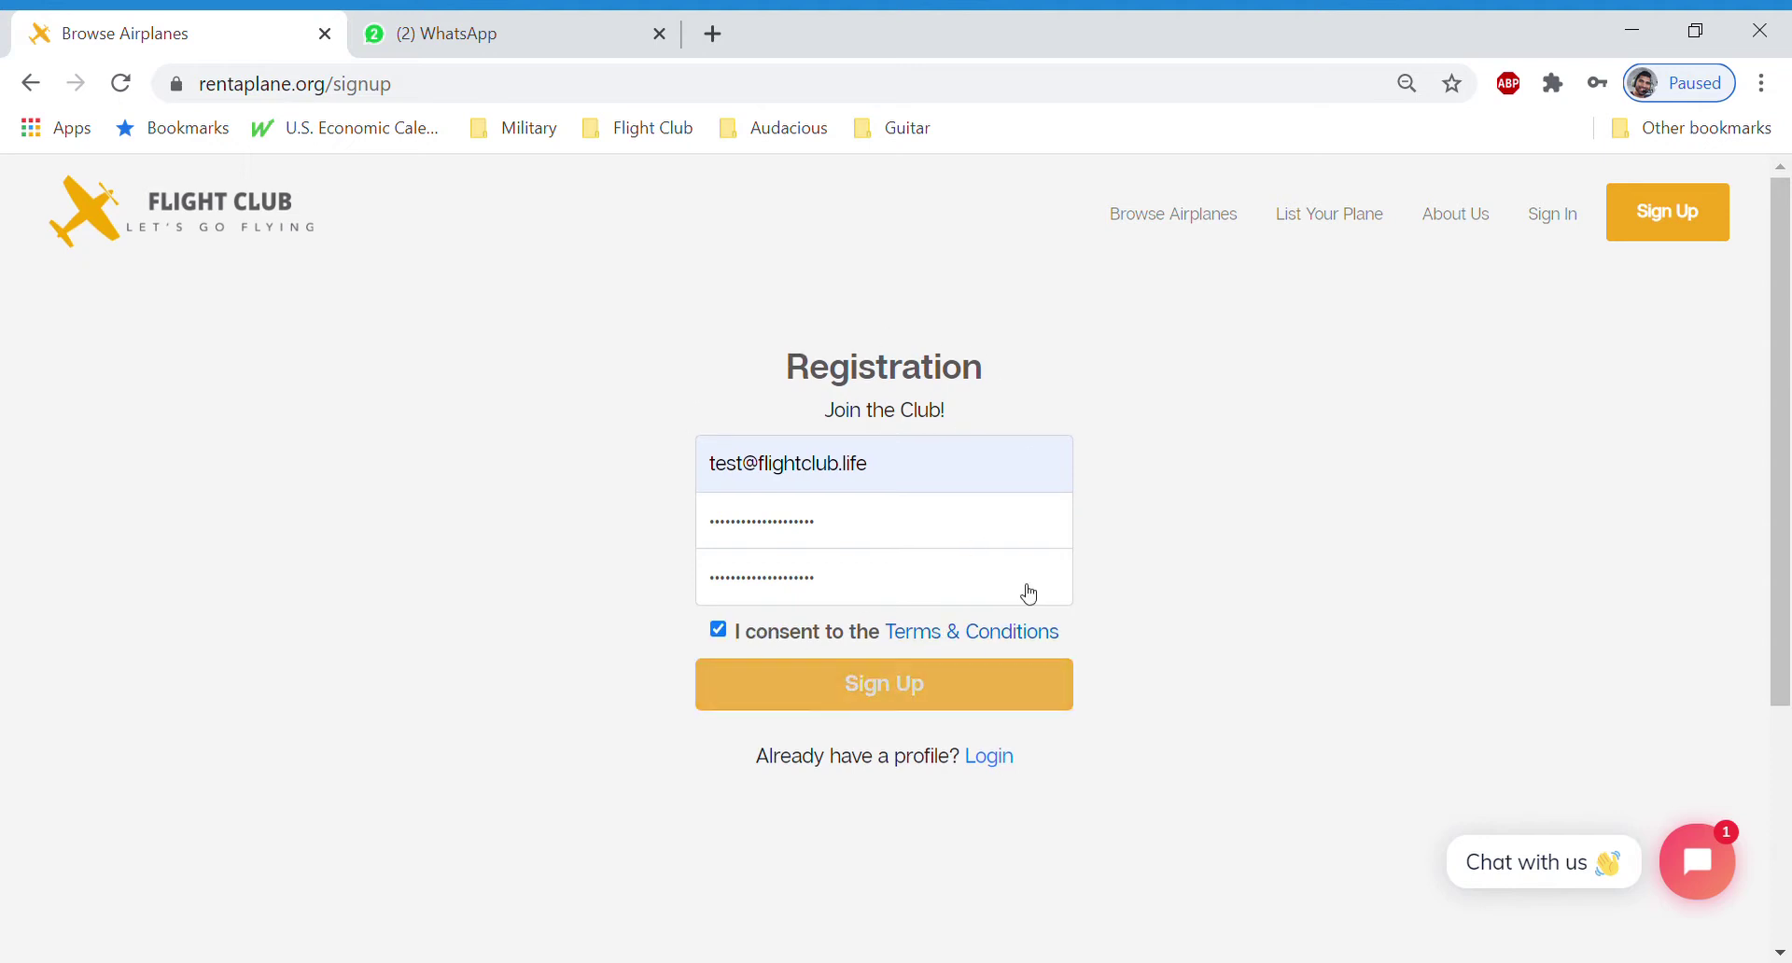
{"action": "left_click", "coordinate": [891, 699]}
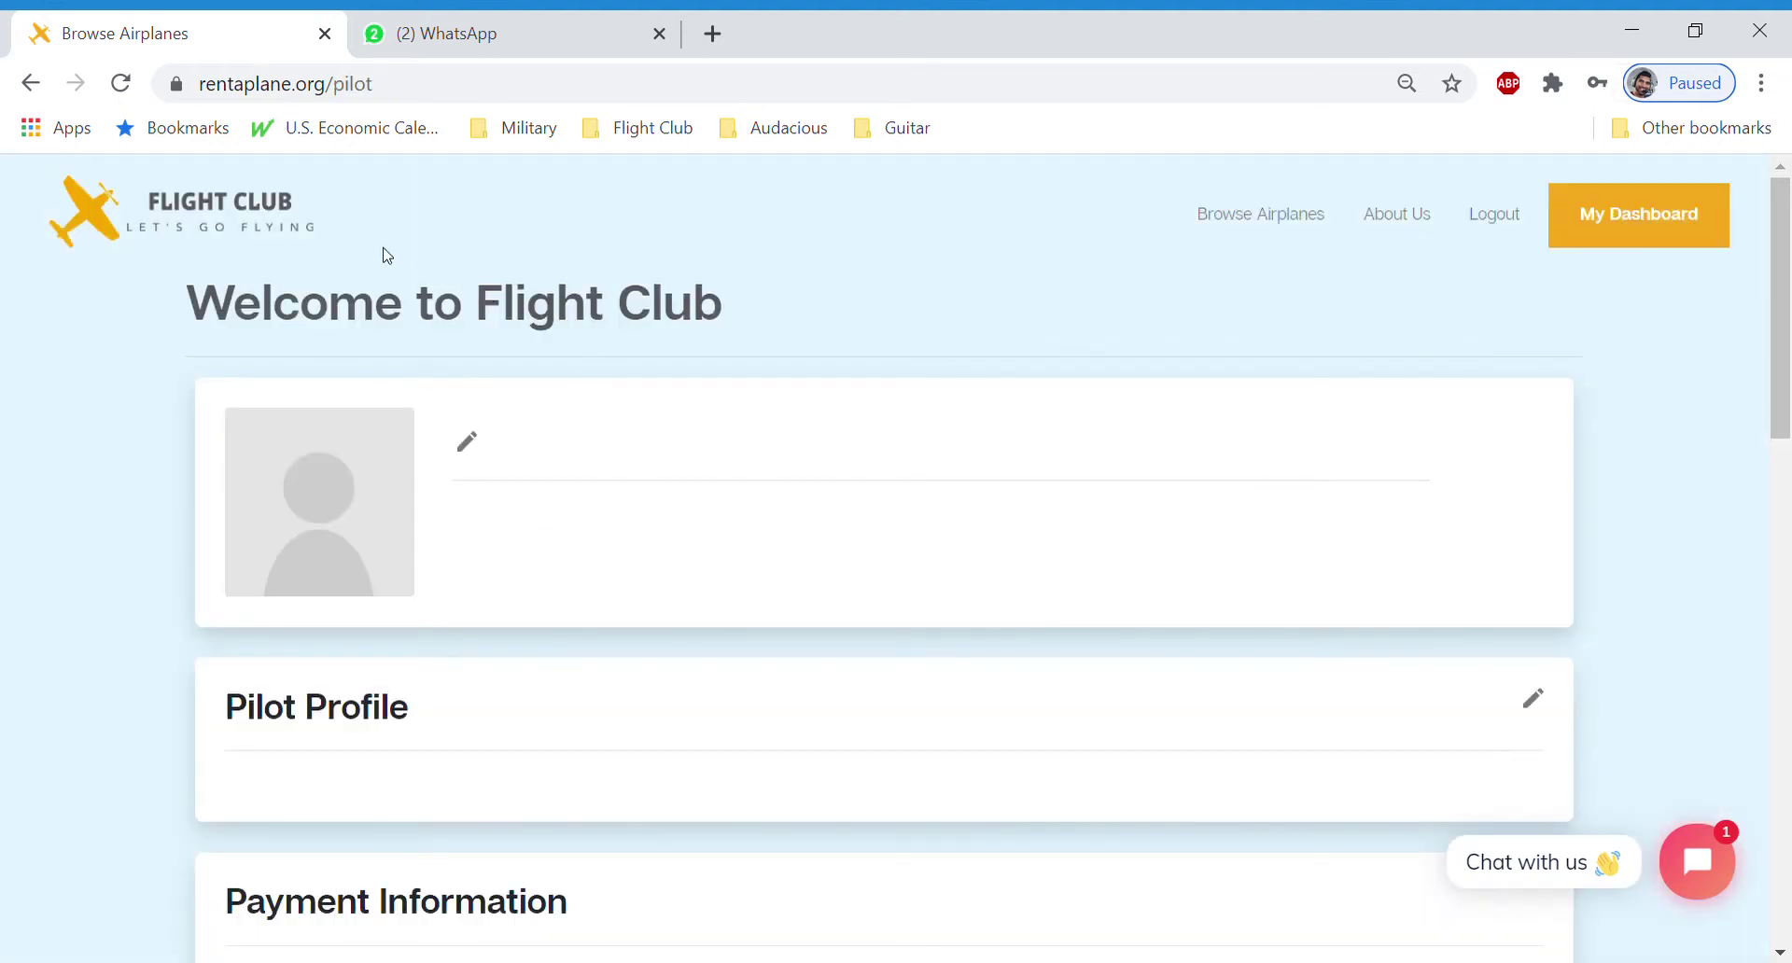
Open Edit Personal Information and look through the form, leaving the mobile phone number empty
{"action": "left_click", "coordinate": [475, 451]}
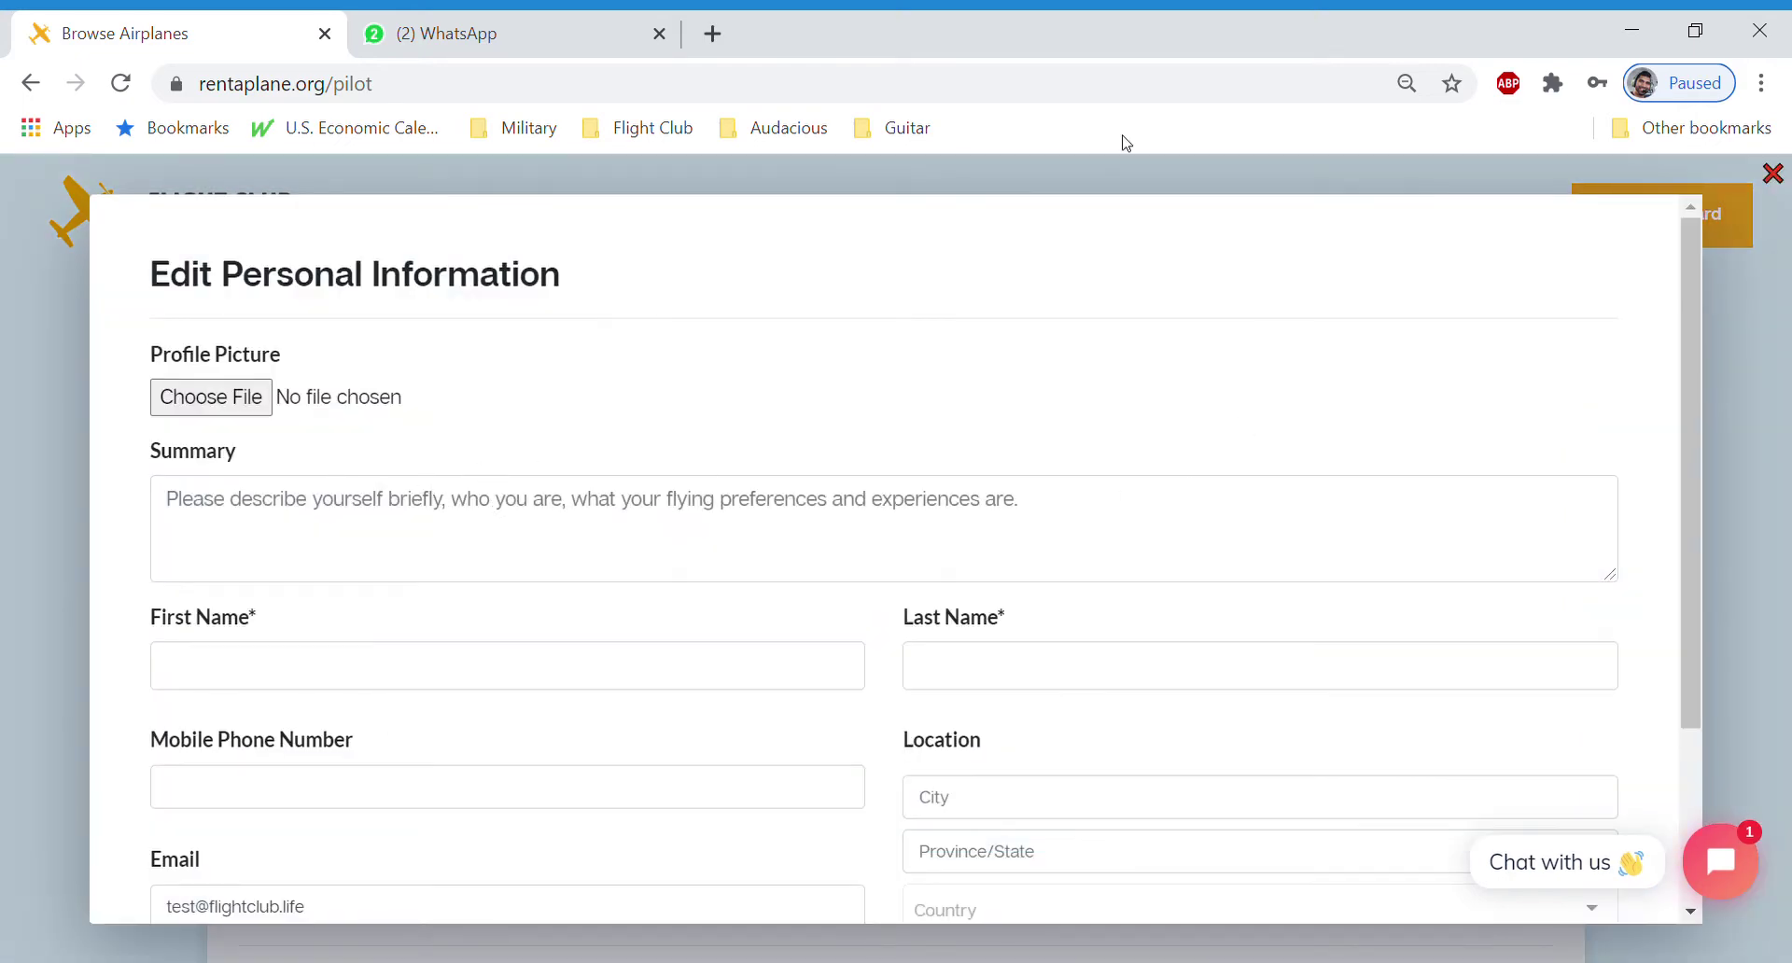
{"action": "scroll", "coordinate": [425, 408], "scroll_direction": "down", "scroll_amount": 2}
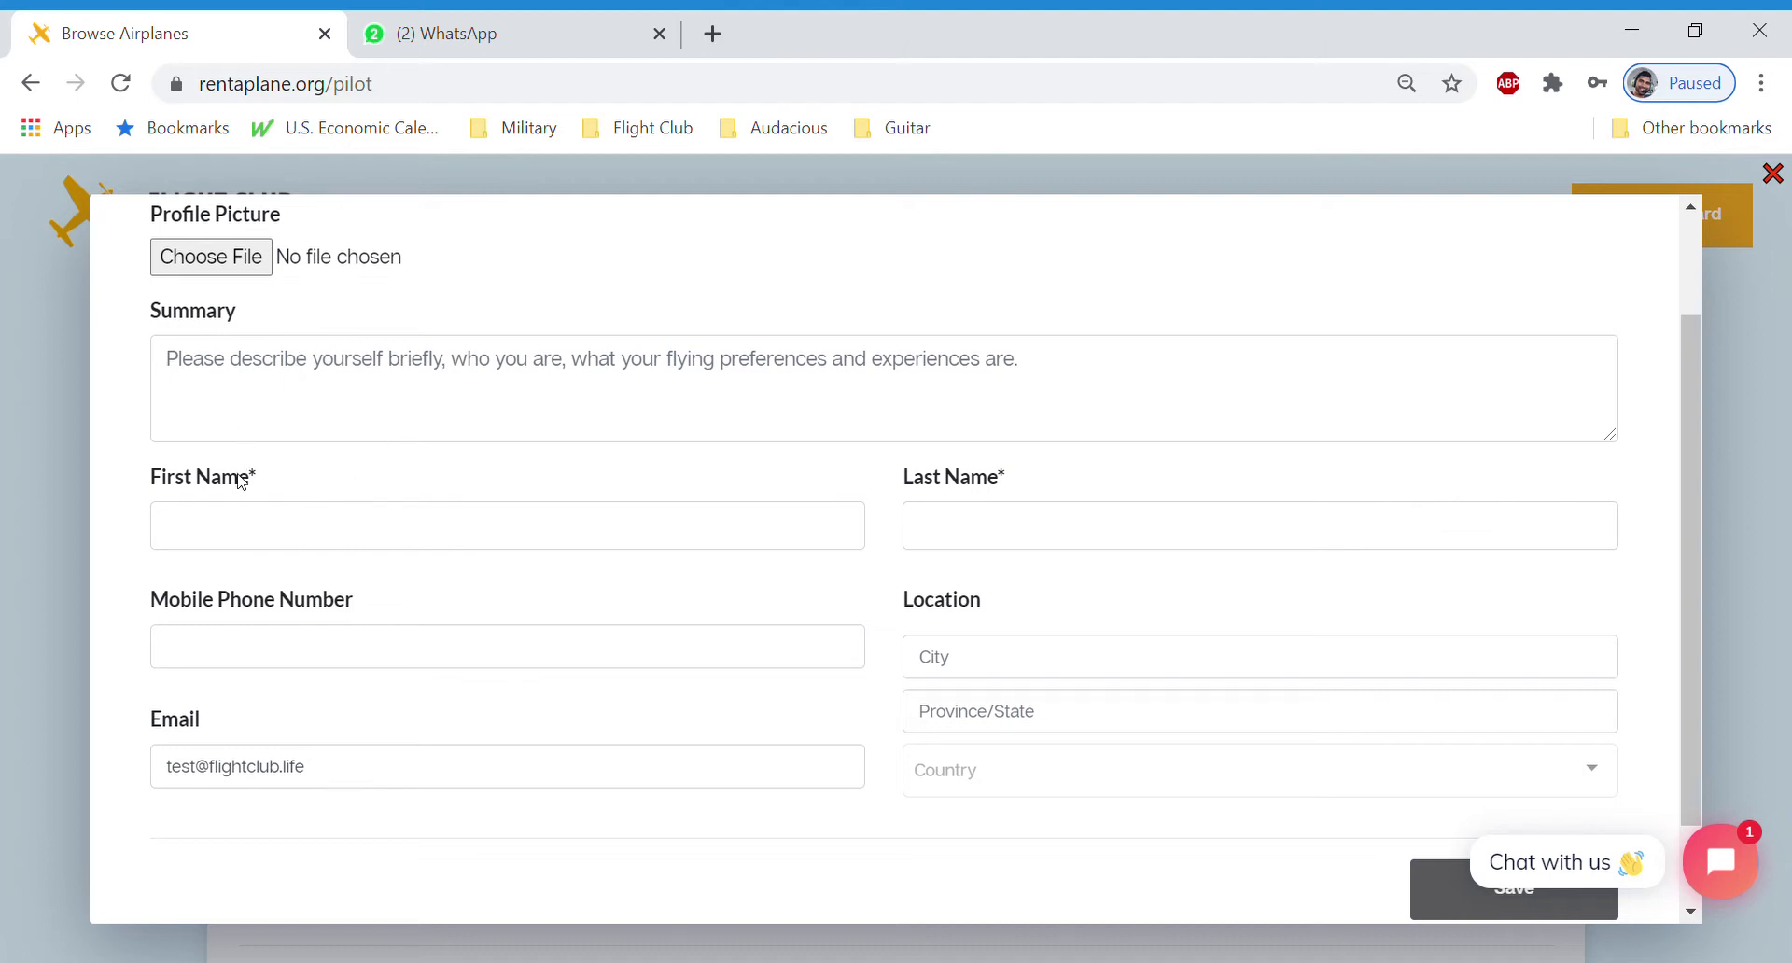
{"action": "left_click", "coordinate": [336, 644]}
{"action": "left_click", "coordinate": [868, 595]}
{"action": "scroll", "coordinate": [1028, 620], "scroll_direction": "down", "scroll_amount": 1}
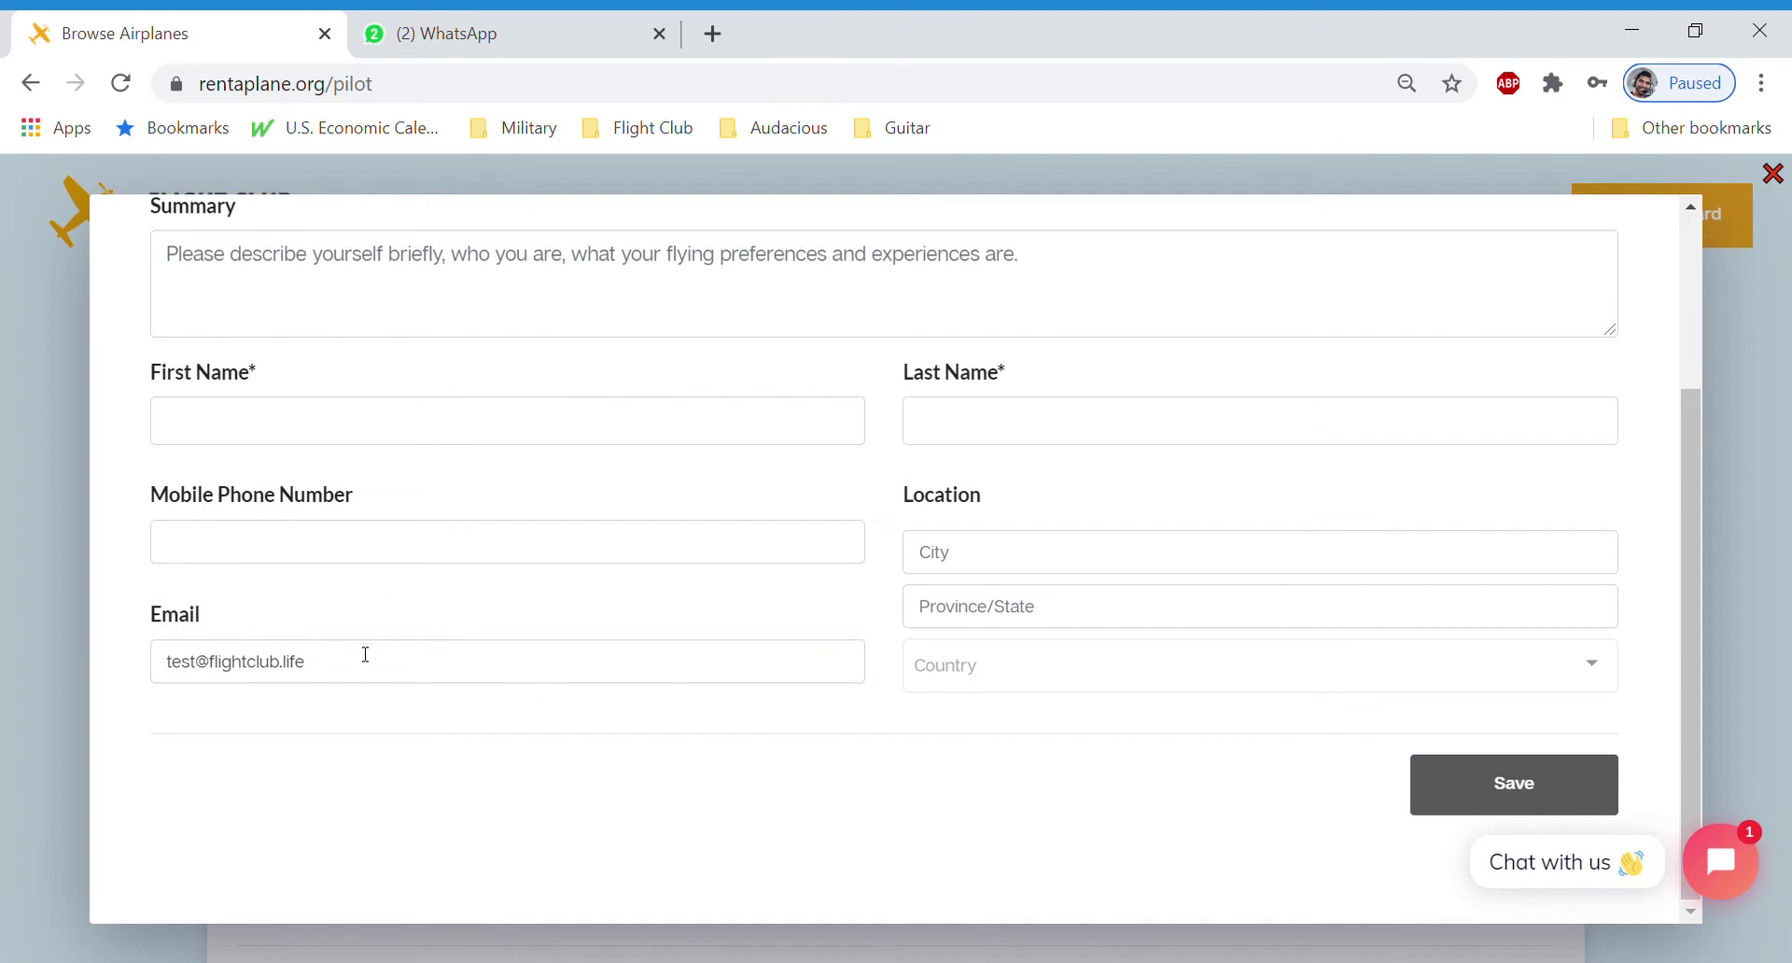
{"action": "scroll", "coordinate": [1670, 182], "scroll_direction": "up", "scroll_amount": 3}
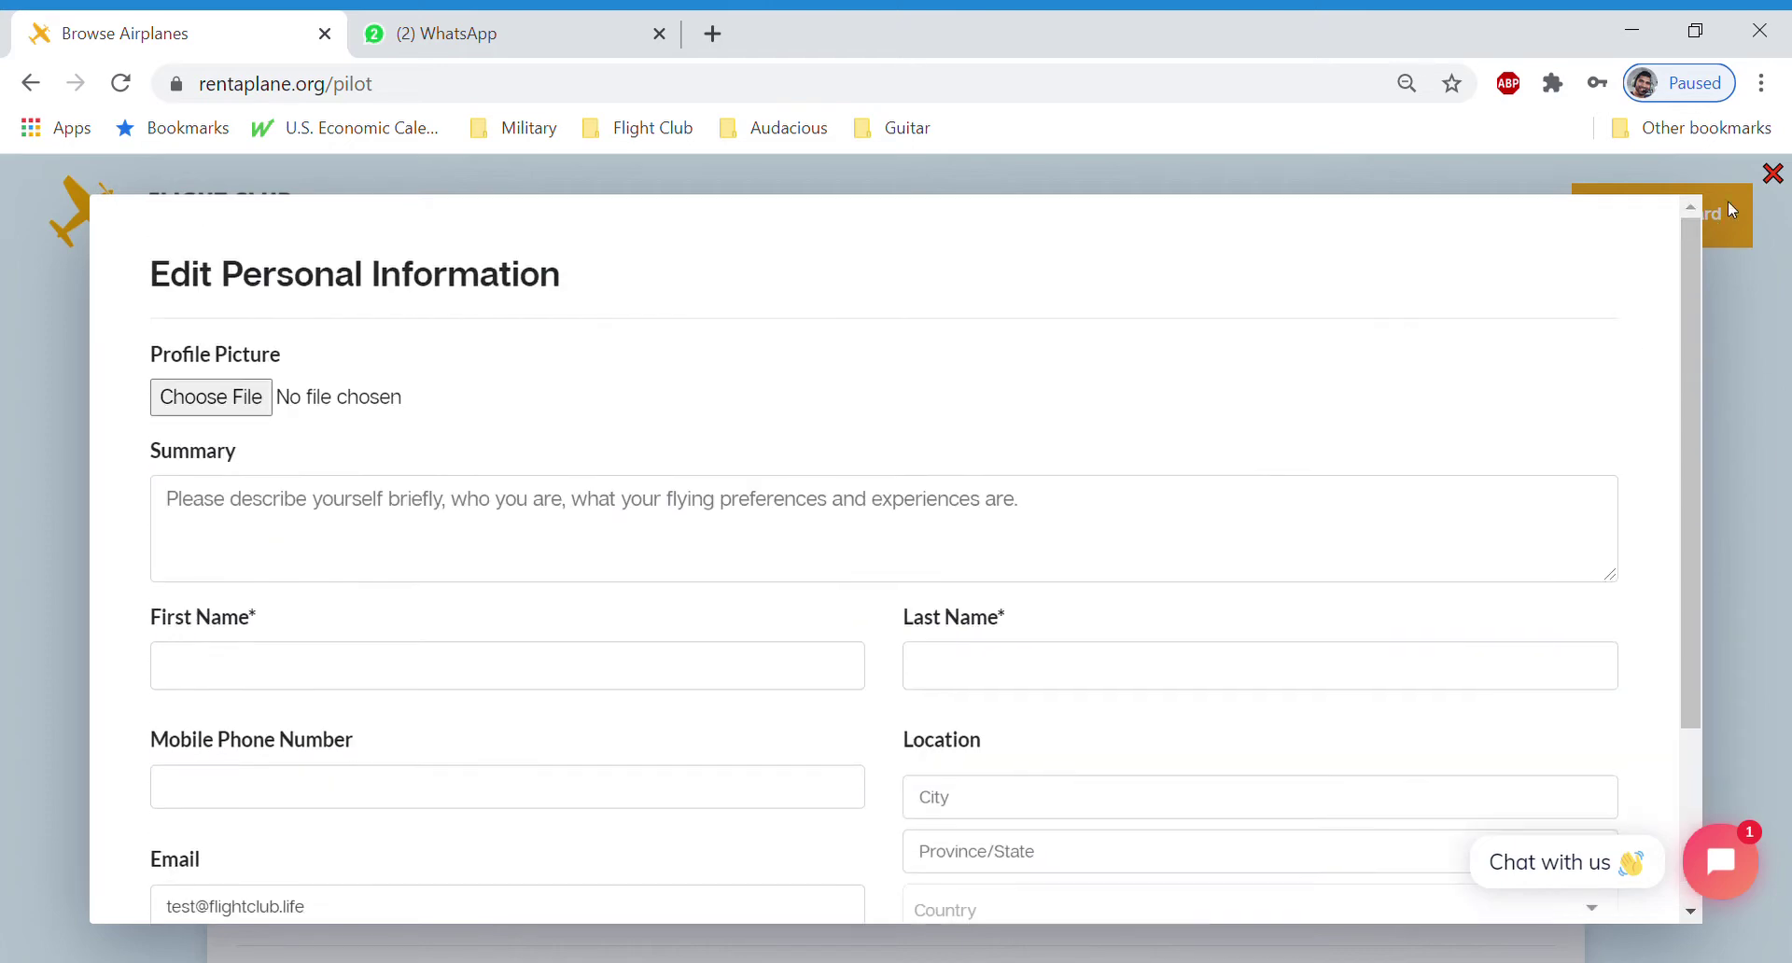
Open the Pilot Profile editor and tick all six licences, Student pilot permit through Airline transport
{"action": "left_click", "coordinate": [1773, 177]}
{"action": "scroll", "coordinate": [327, 500], "scroll_direction": "down", "scroll_amount": 3}
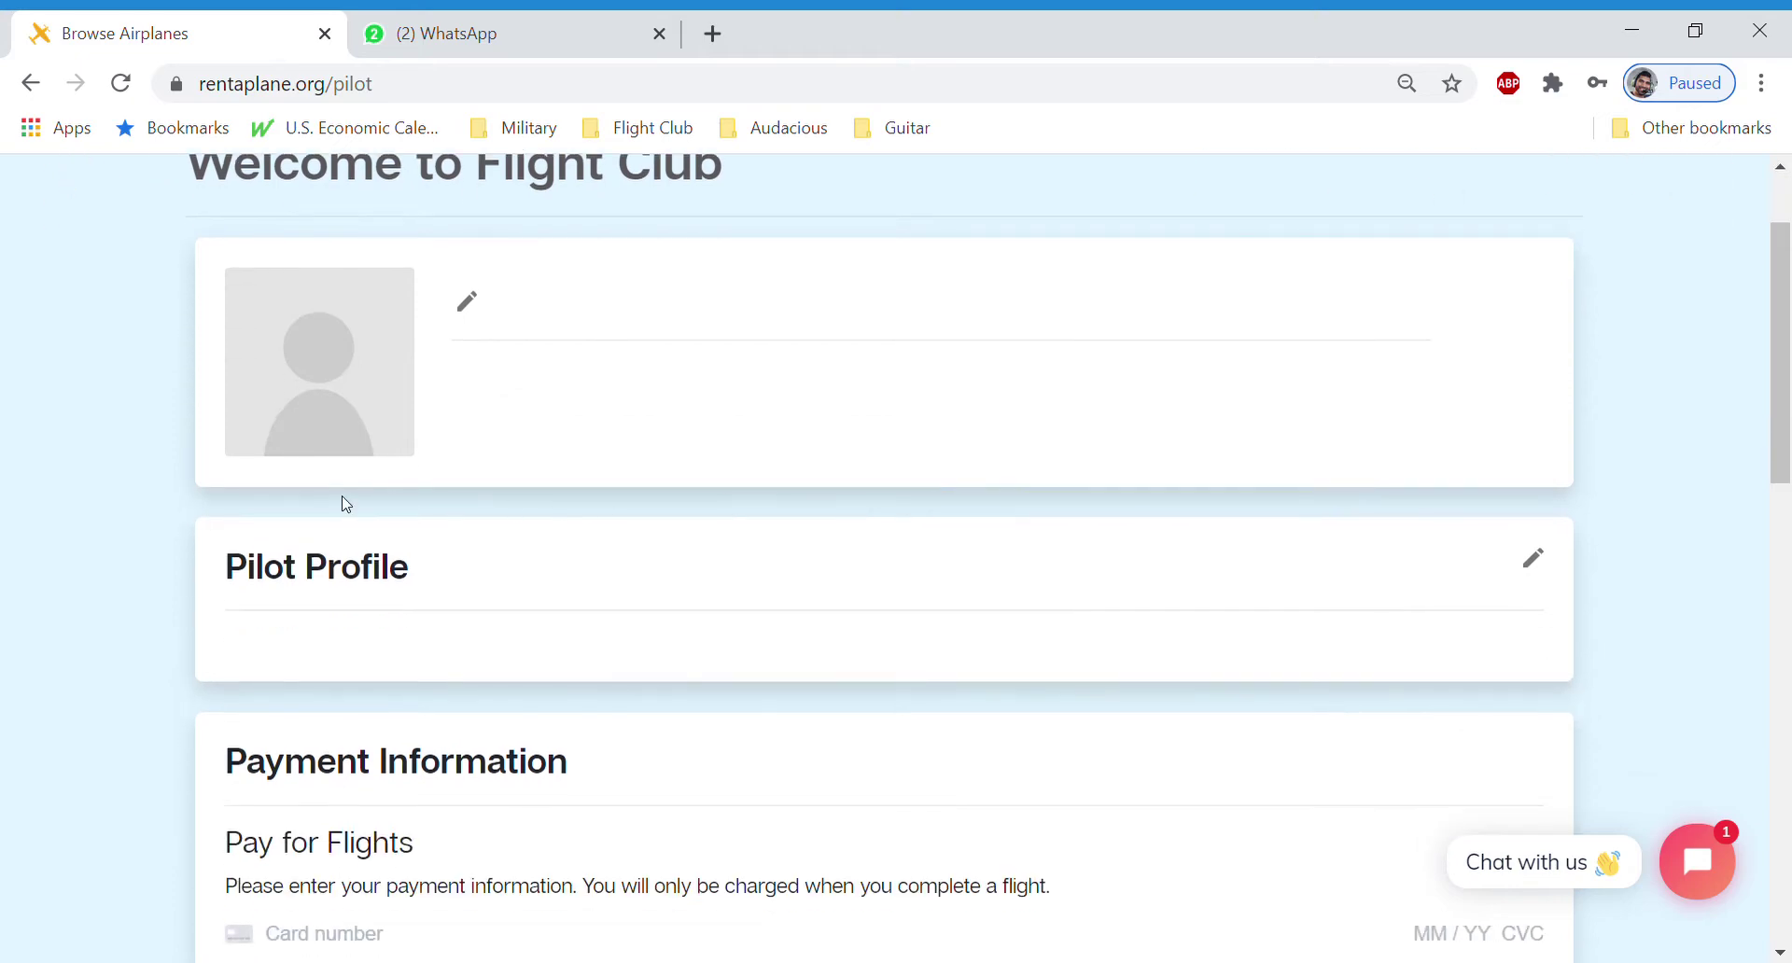
{"action": "left_click", "coordinate": [1535, 561]}
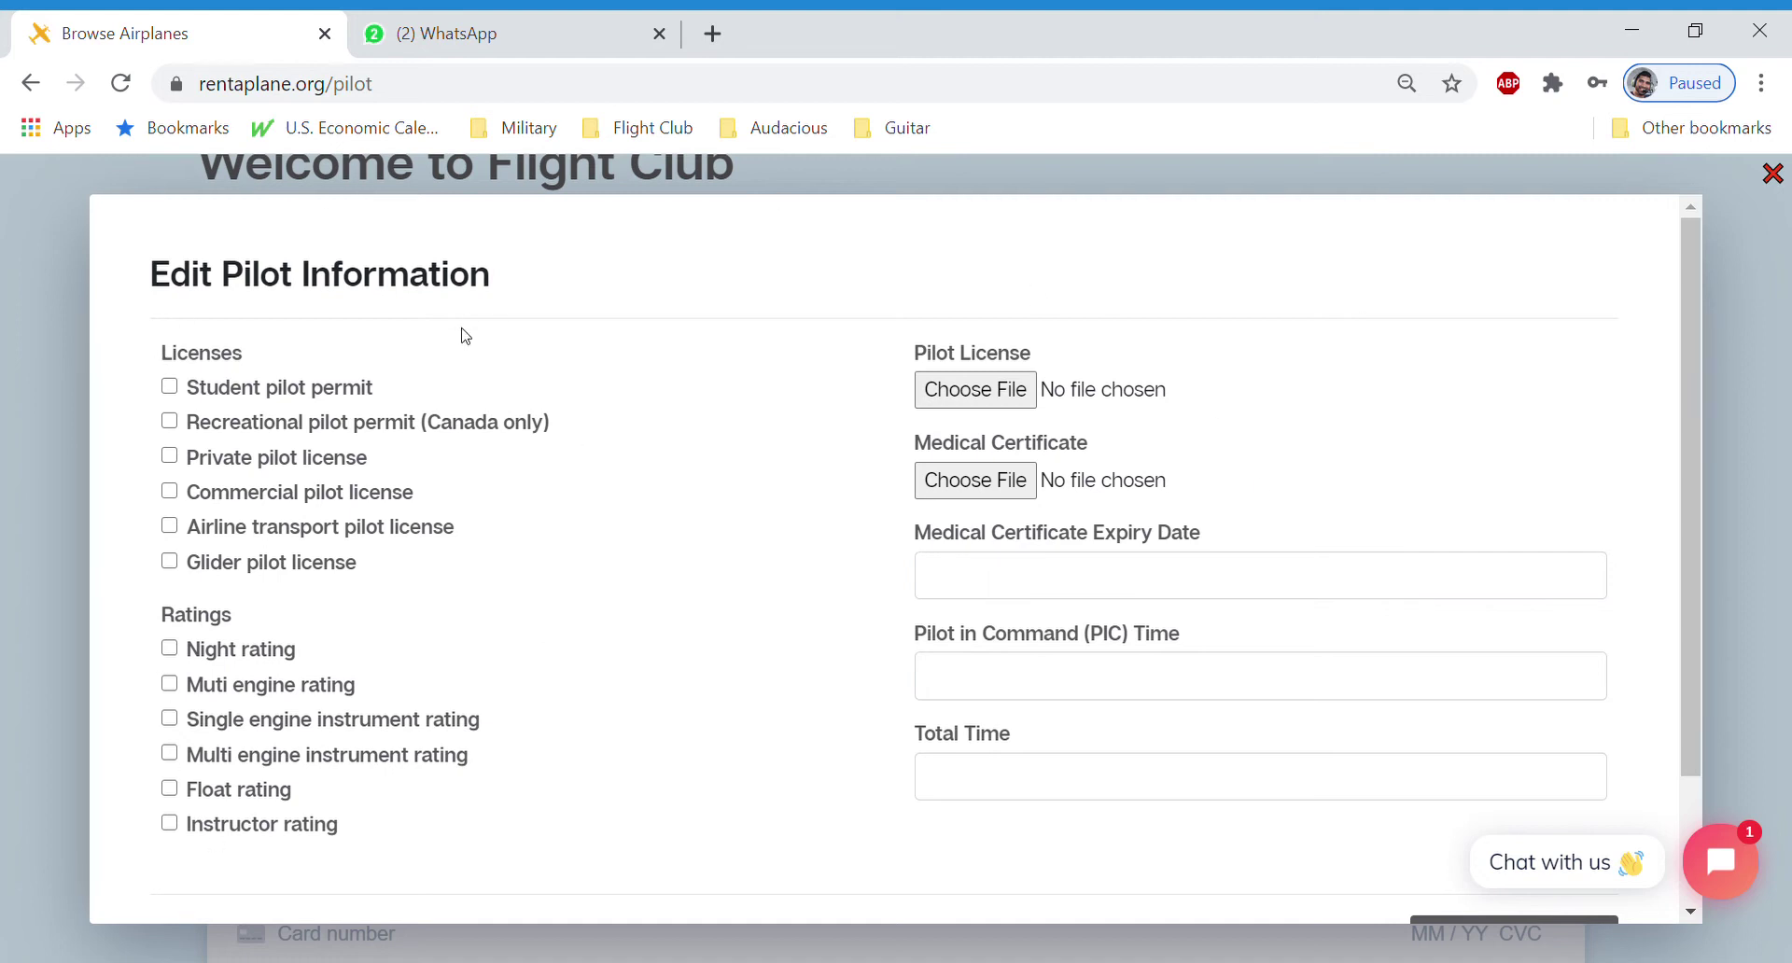
{"action": "left_click", "coordinate": [171, 387]}
{"action": "left_click", "coordinate": [170, 422]}
{"action": "left_click", "coordinate": [170, 457]}
{"action": "left_click", "coordinate": [170, 490]}
{"action": "left_click", "coordinate": [170, 561]}
{"action": "left_click", "coordinate": [171, 527]}
Tick the Night, Muti engine and Single engine instrument ratings and save the pilot profile
{"action": "left_click", "coordinate": [170, 649]}
{"action": "left_click", "coordinate": [170, 684]}
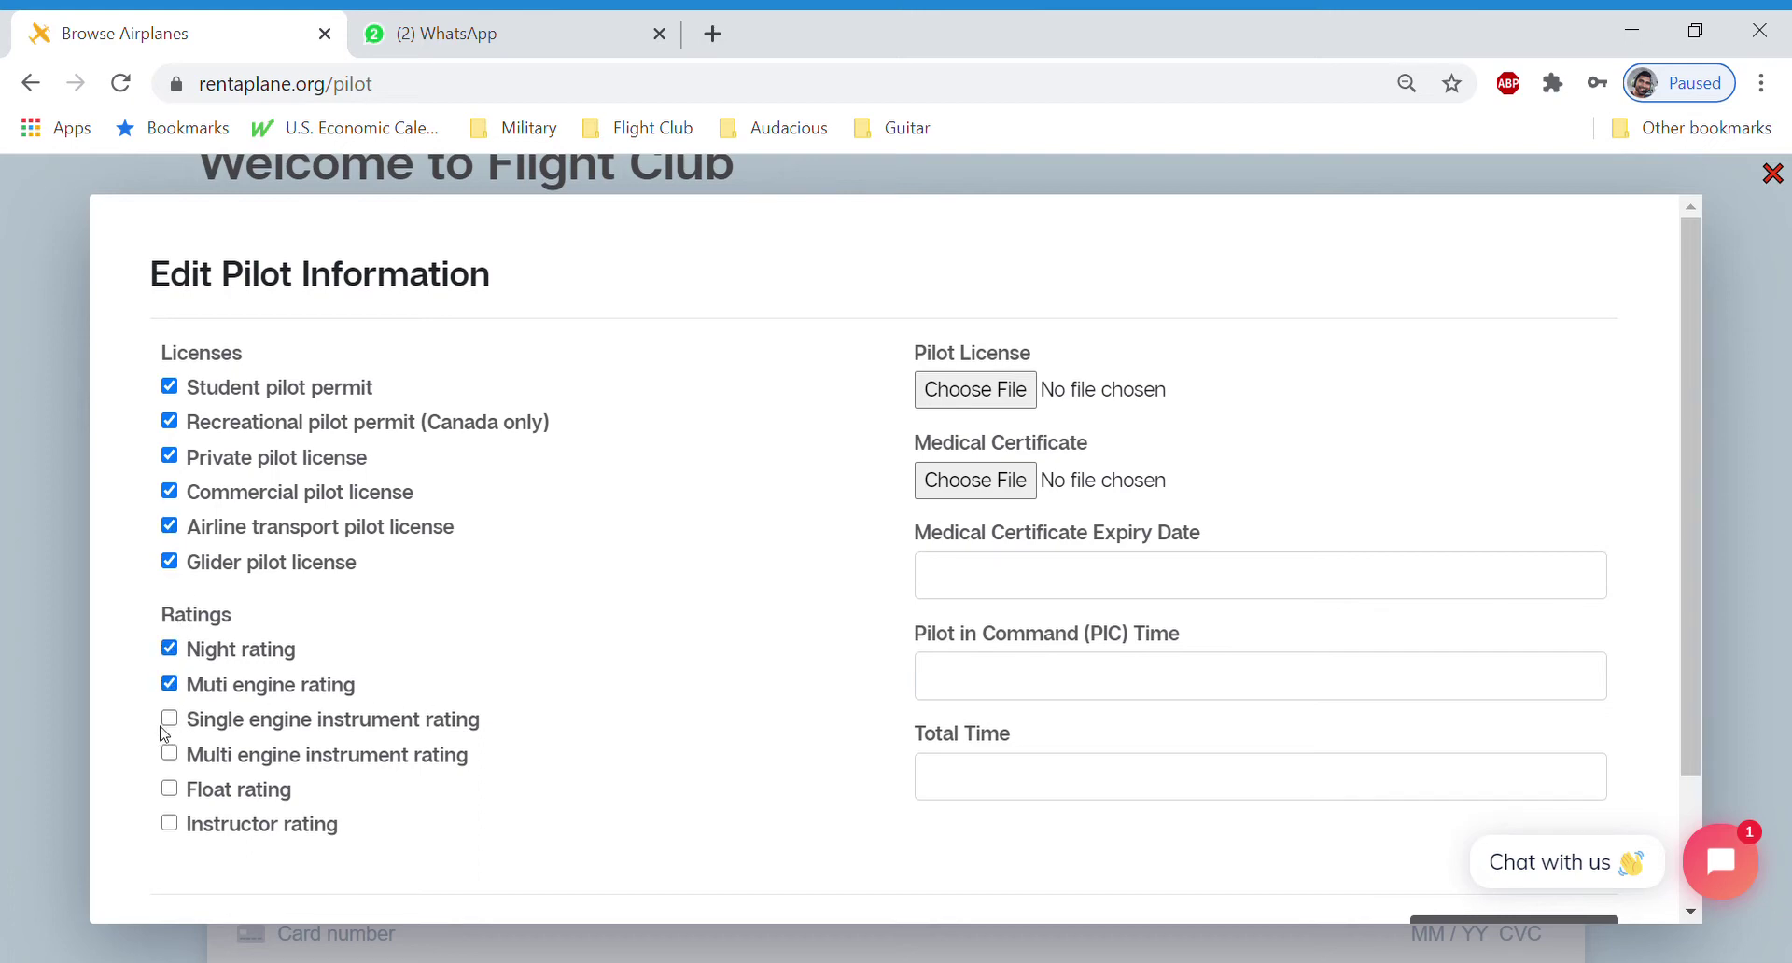
{"action": "left_click", "coordinate": [172, 719]}
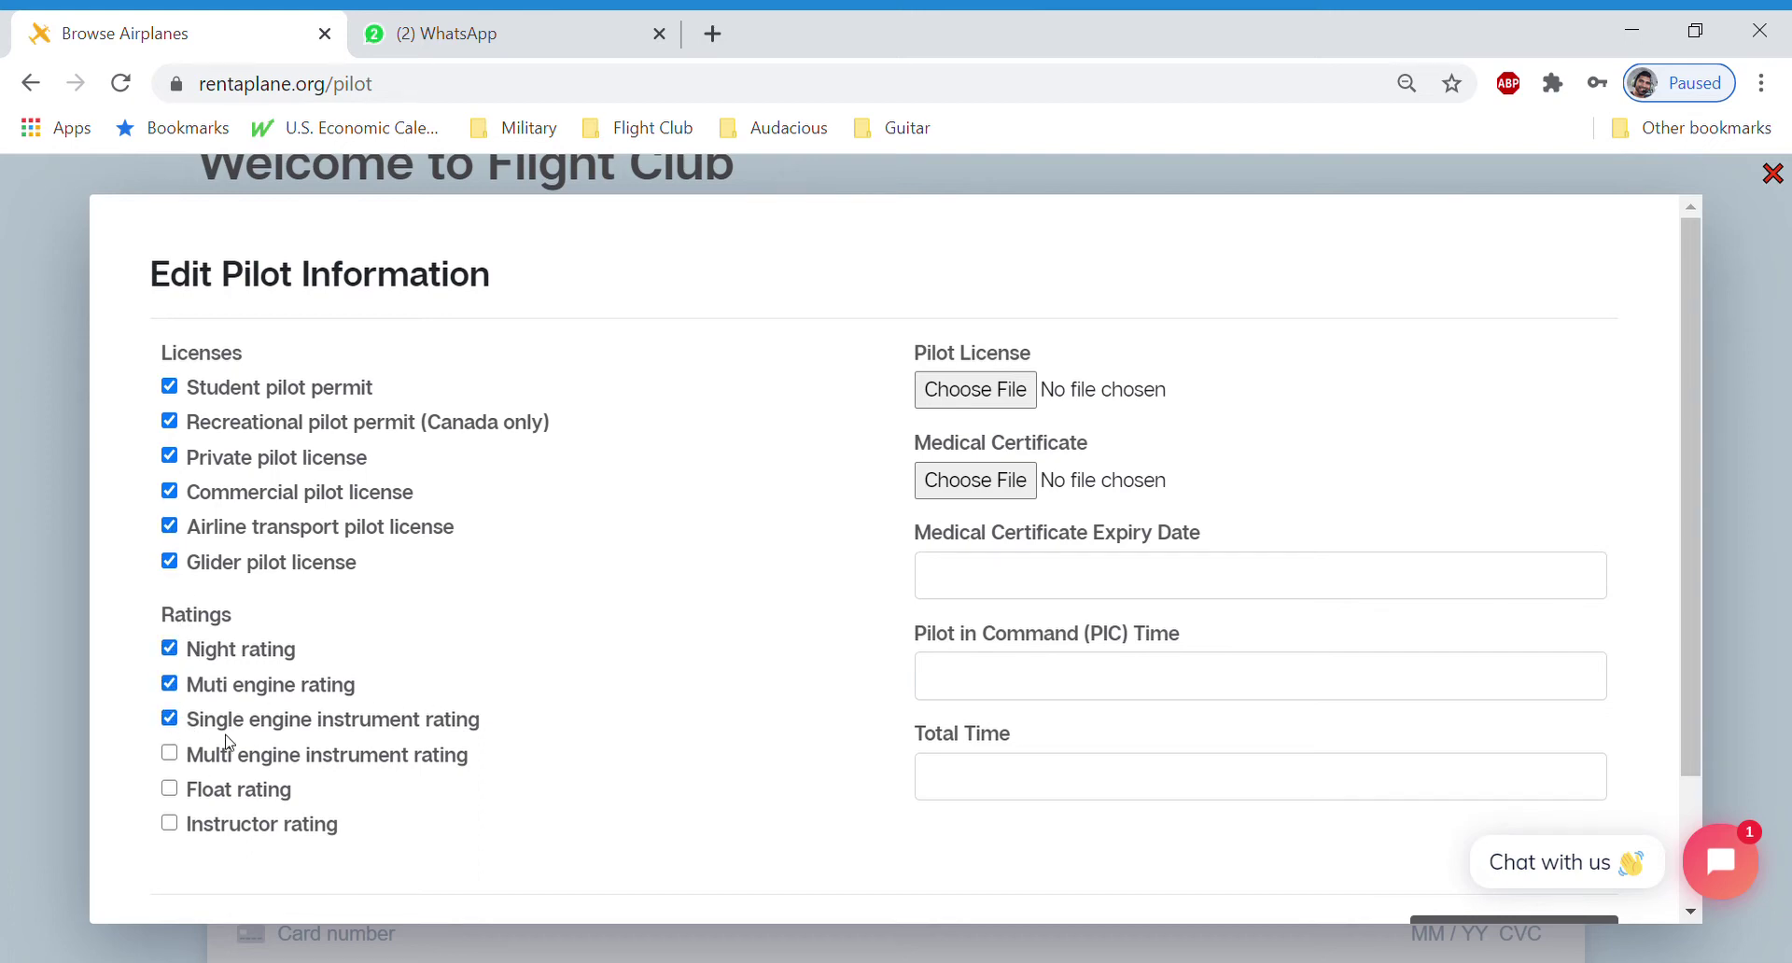
{"action": "left_click", "coordinate": [1128, 685]}
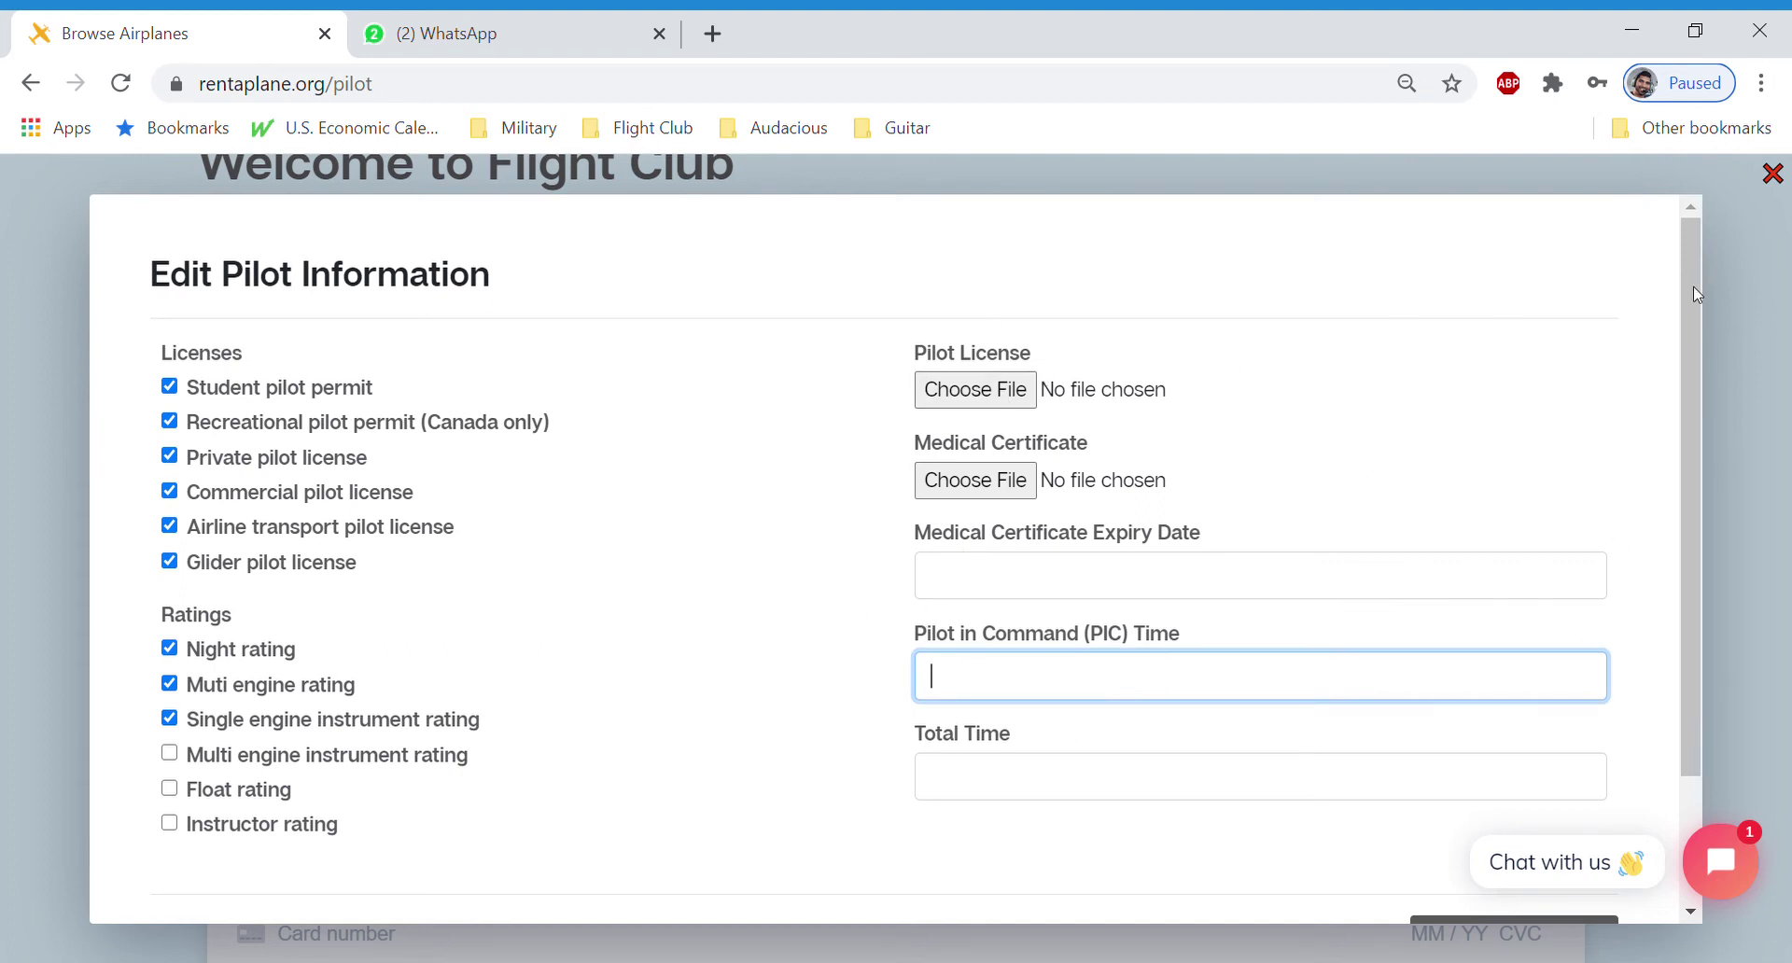
{"action": "scroll", "coordinate": [1448, 592], "scroll_direction": "down", "scroll_amount": 3}
{"action": "left_click", "coordinate": [1511, 782]}
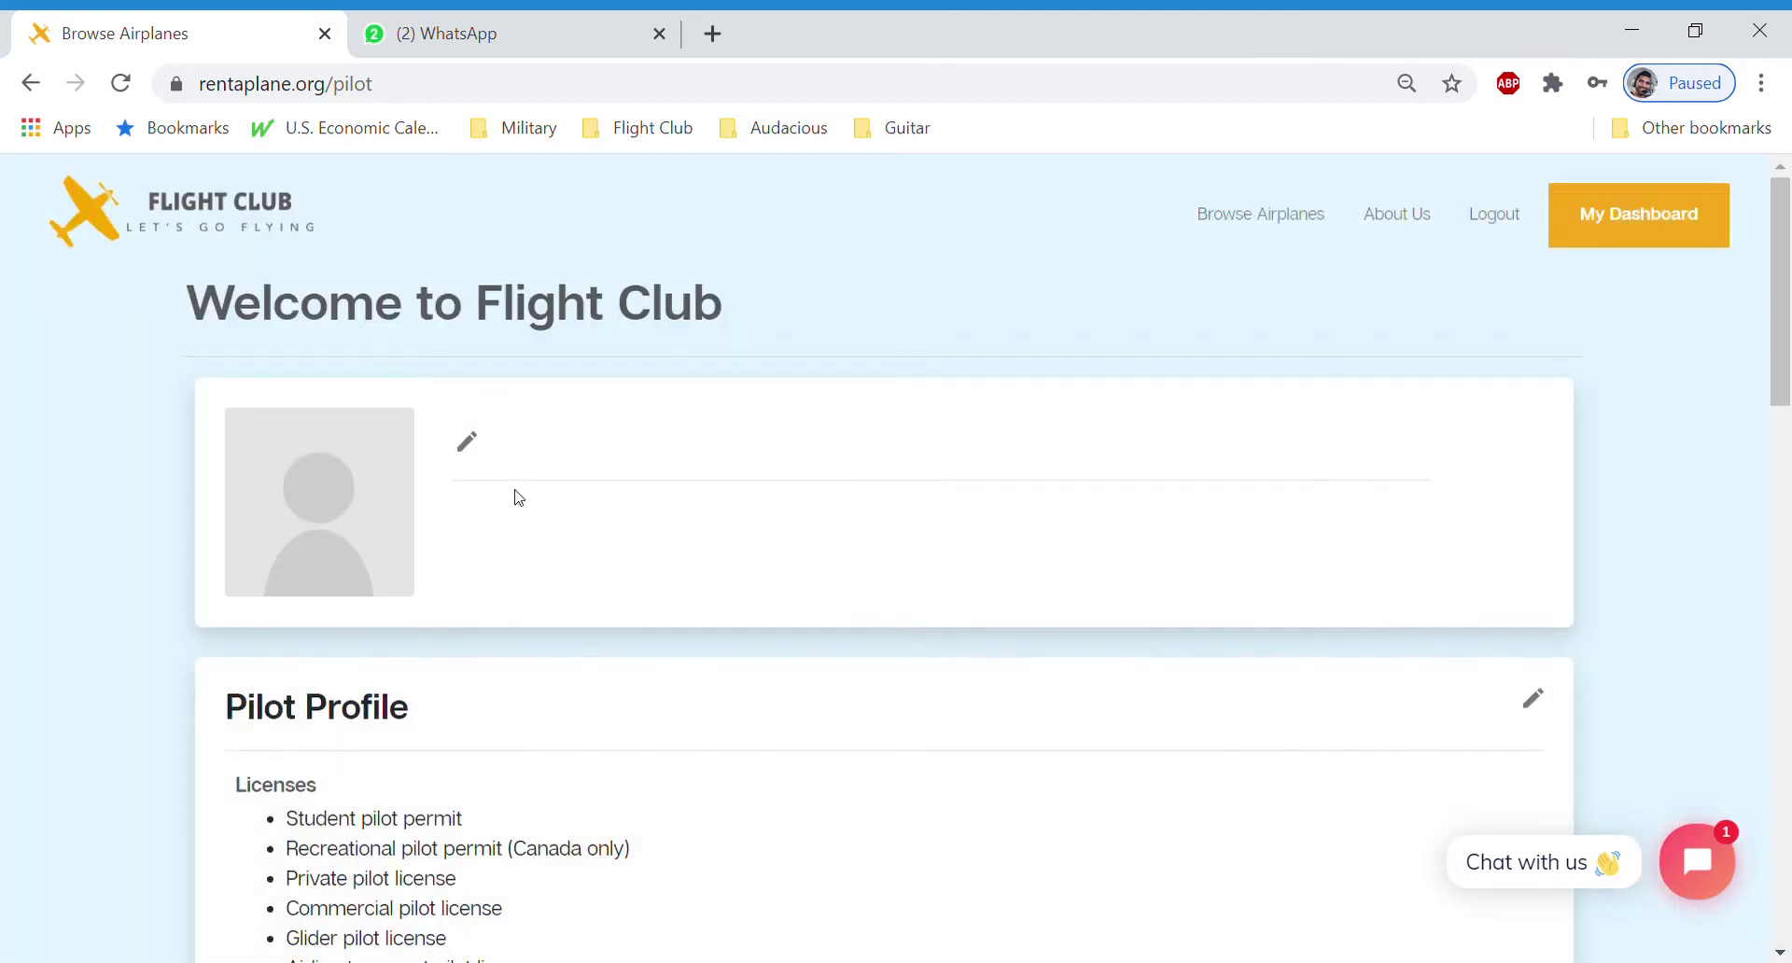
{"action": "scroll", "coordinate": [512, 492], "scroll_direction": "down", "scroll_amount": 8}
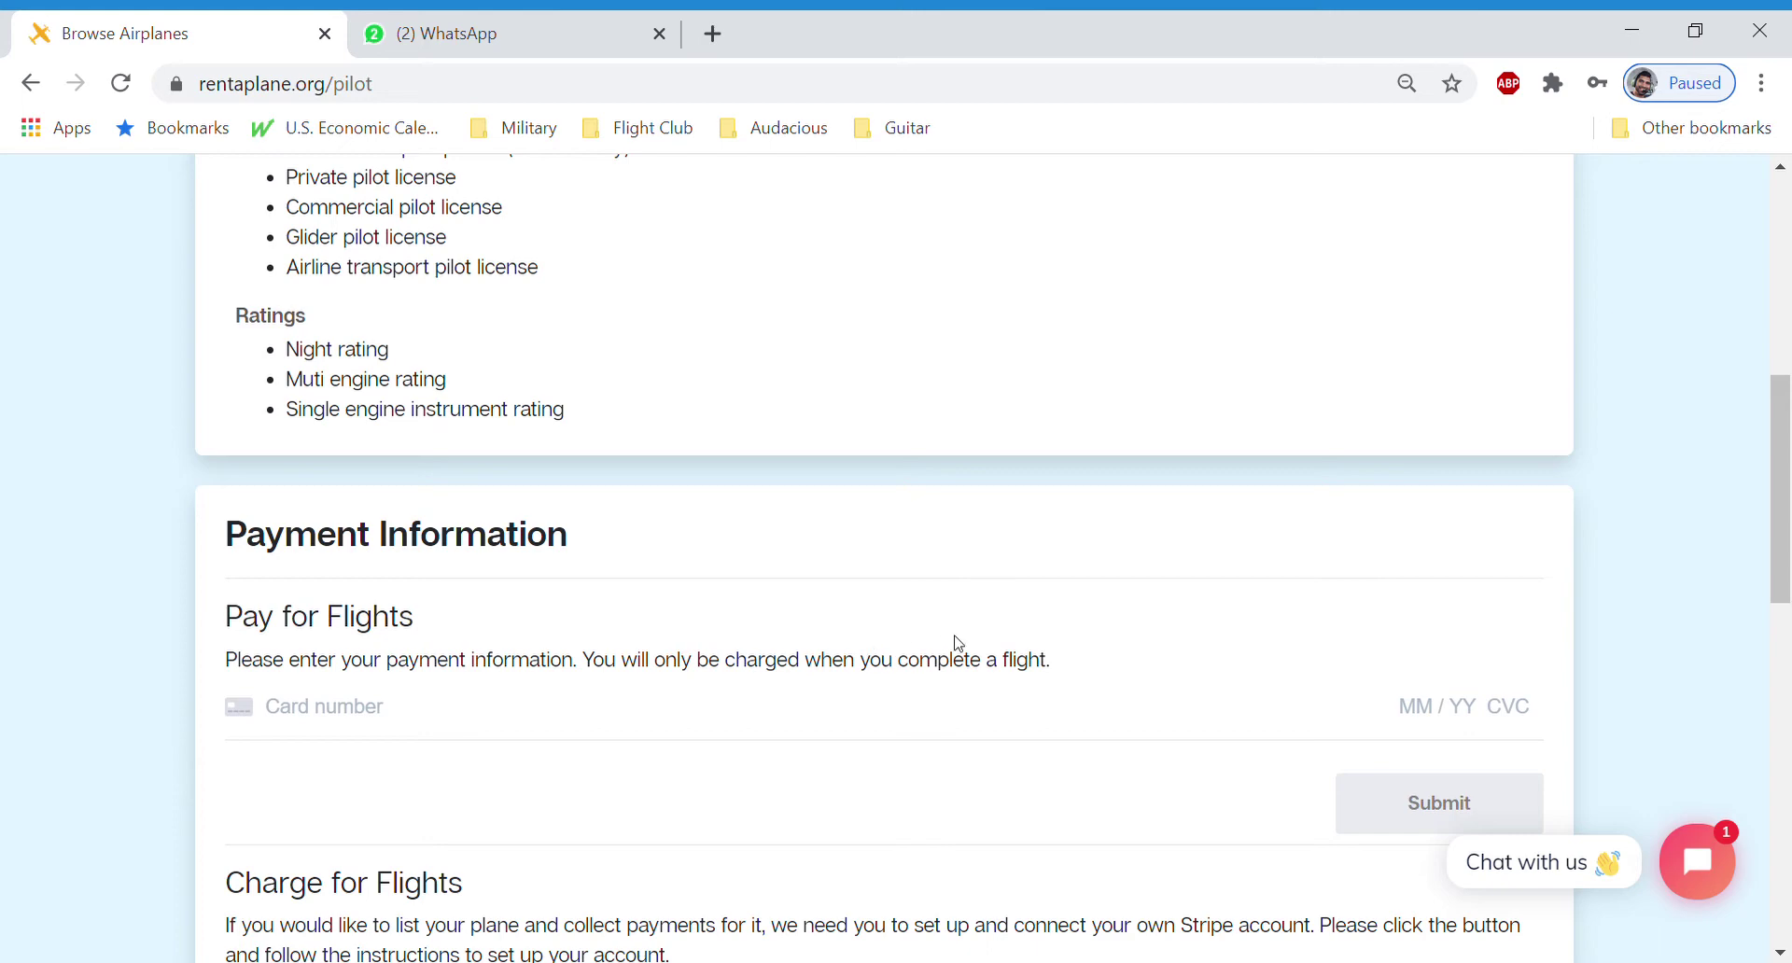
{"action": "left_click", "coordinate": [437, 718]}
{"action": "type", "text": "5198 5"}
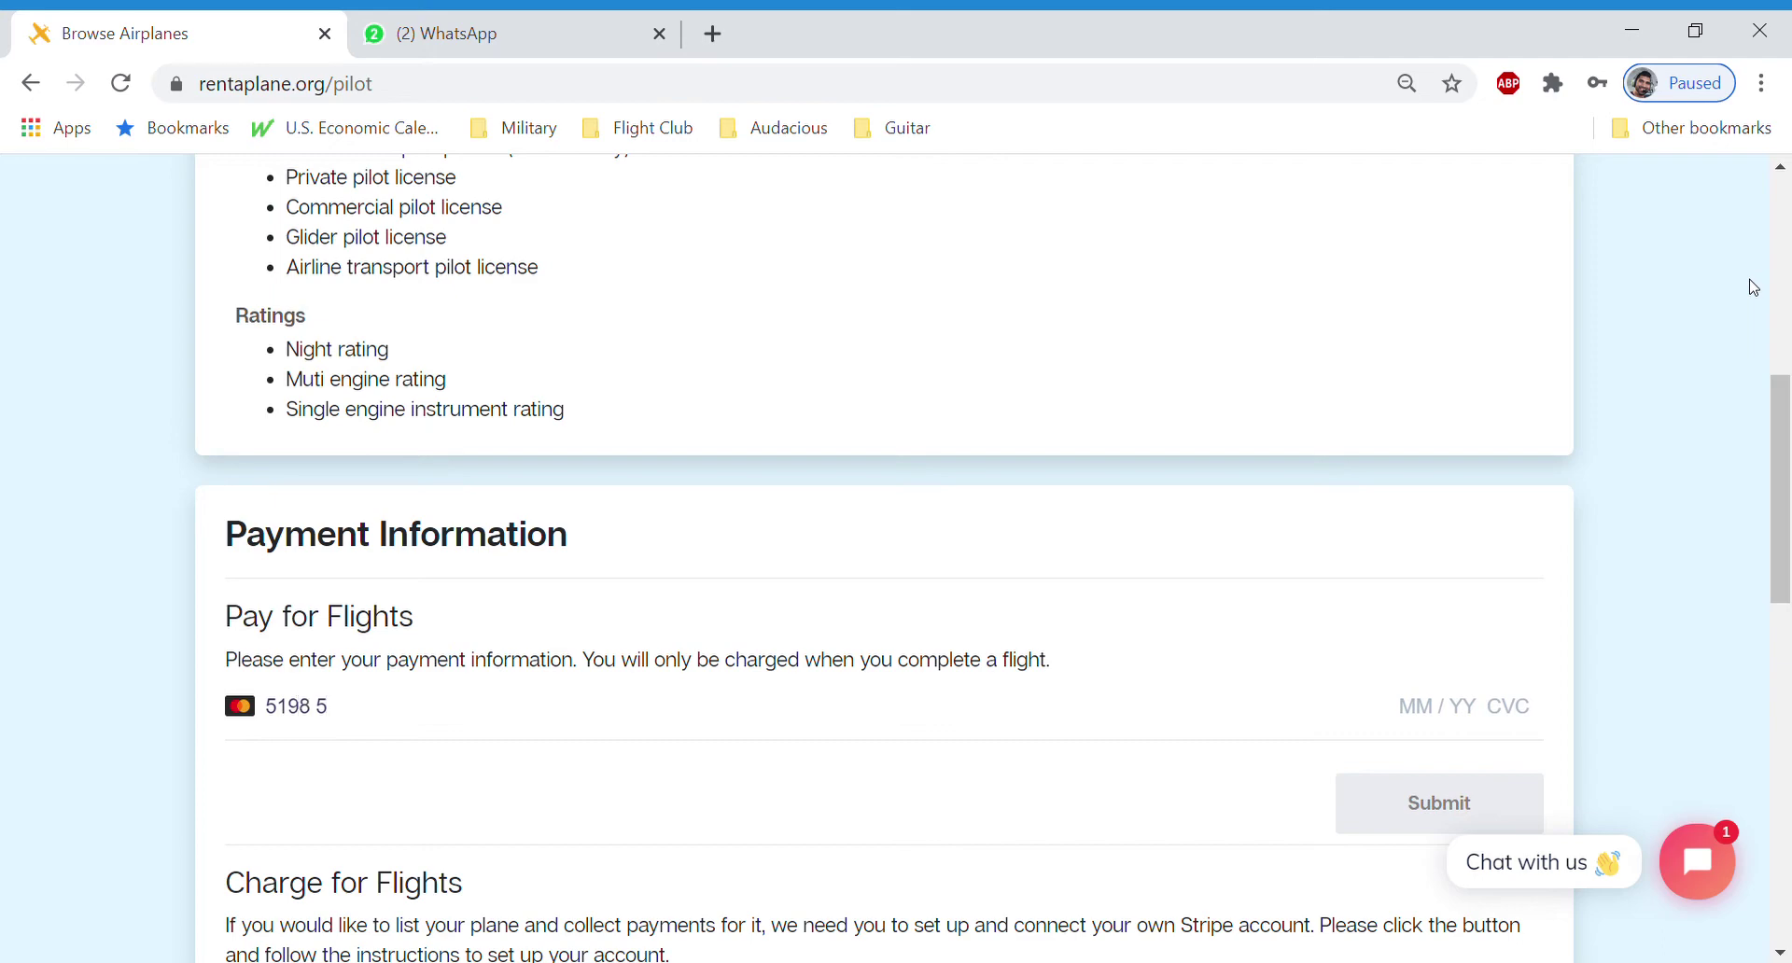
{"action": "key", "text": "BackSpace"}
{"action": "key", "text": "BackSpace"}
{"action": "key", "text": "BackSpace"}
{"action": "key", "text": "BackSpace"}
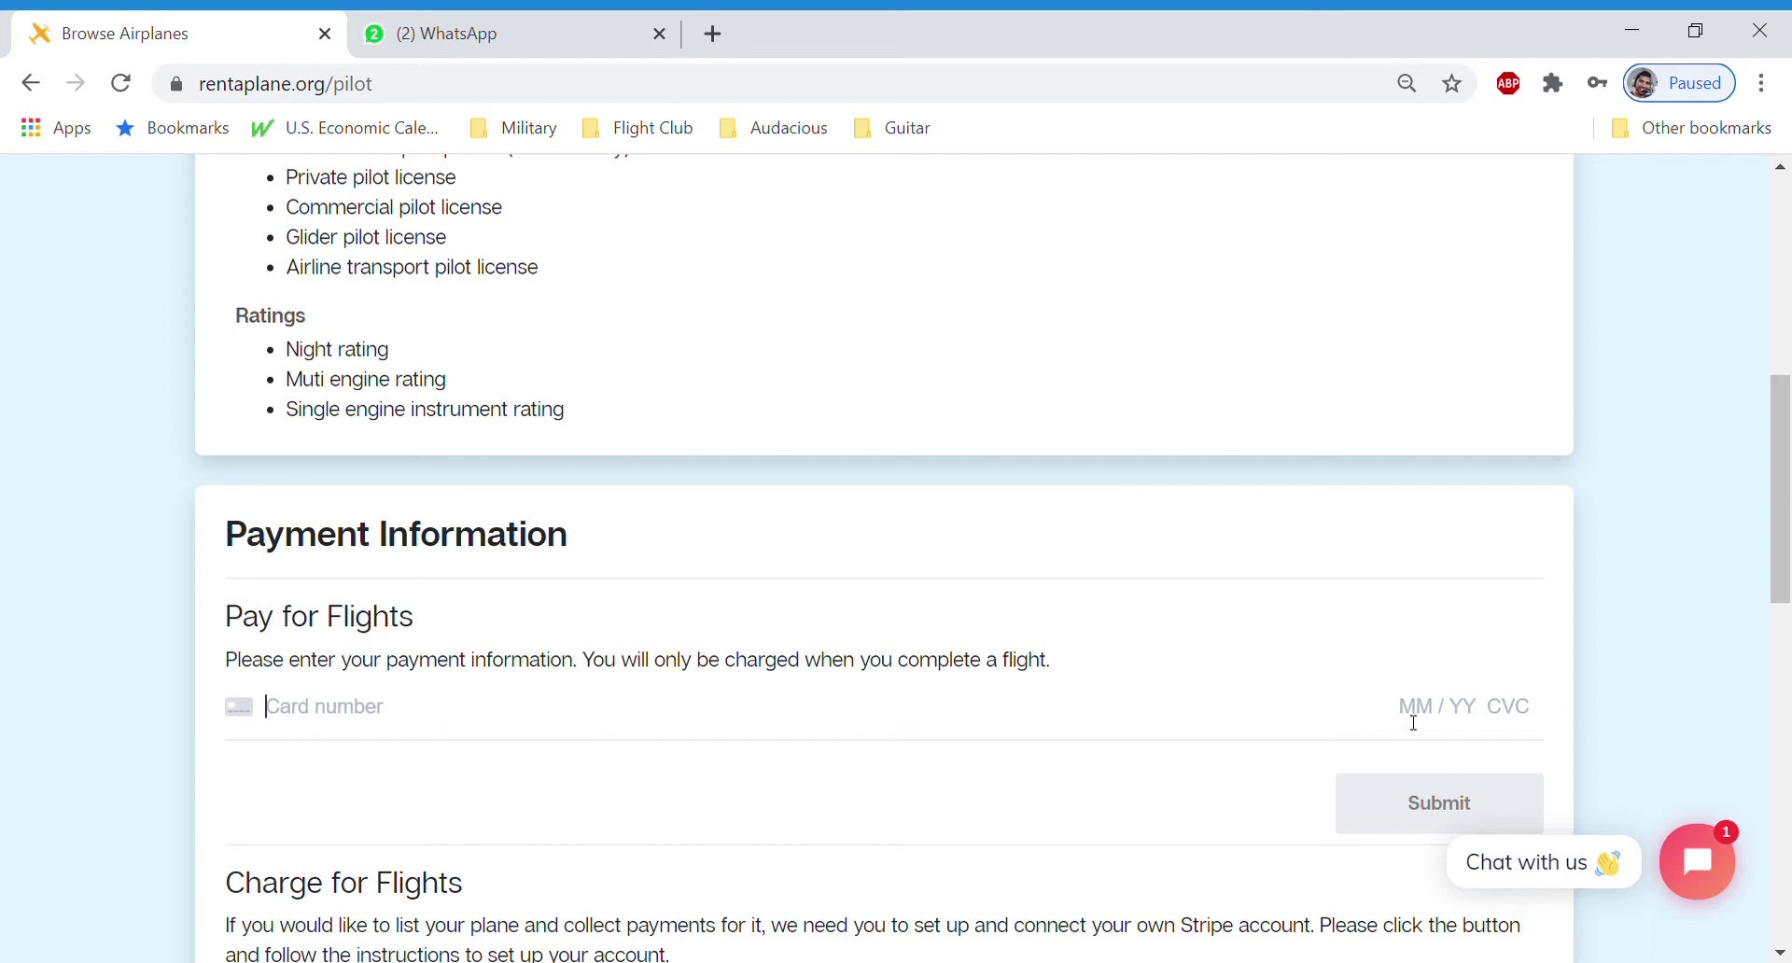
{"action": "scroll", "coordinate": [1510, 571], "scroll_direction": "down", "scroll_amount": 6}
{"action": "scroll", "coordinate": [1484, 556], "scroll_direction": "up", "scroll_amount": 2}
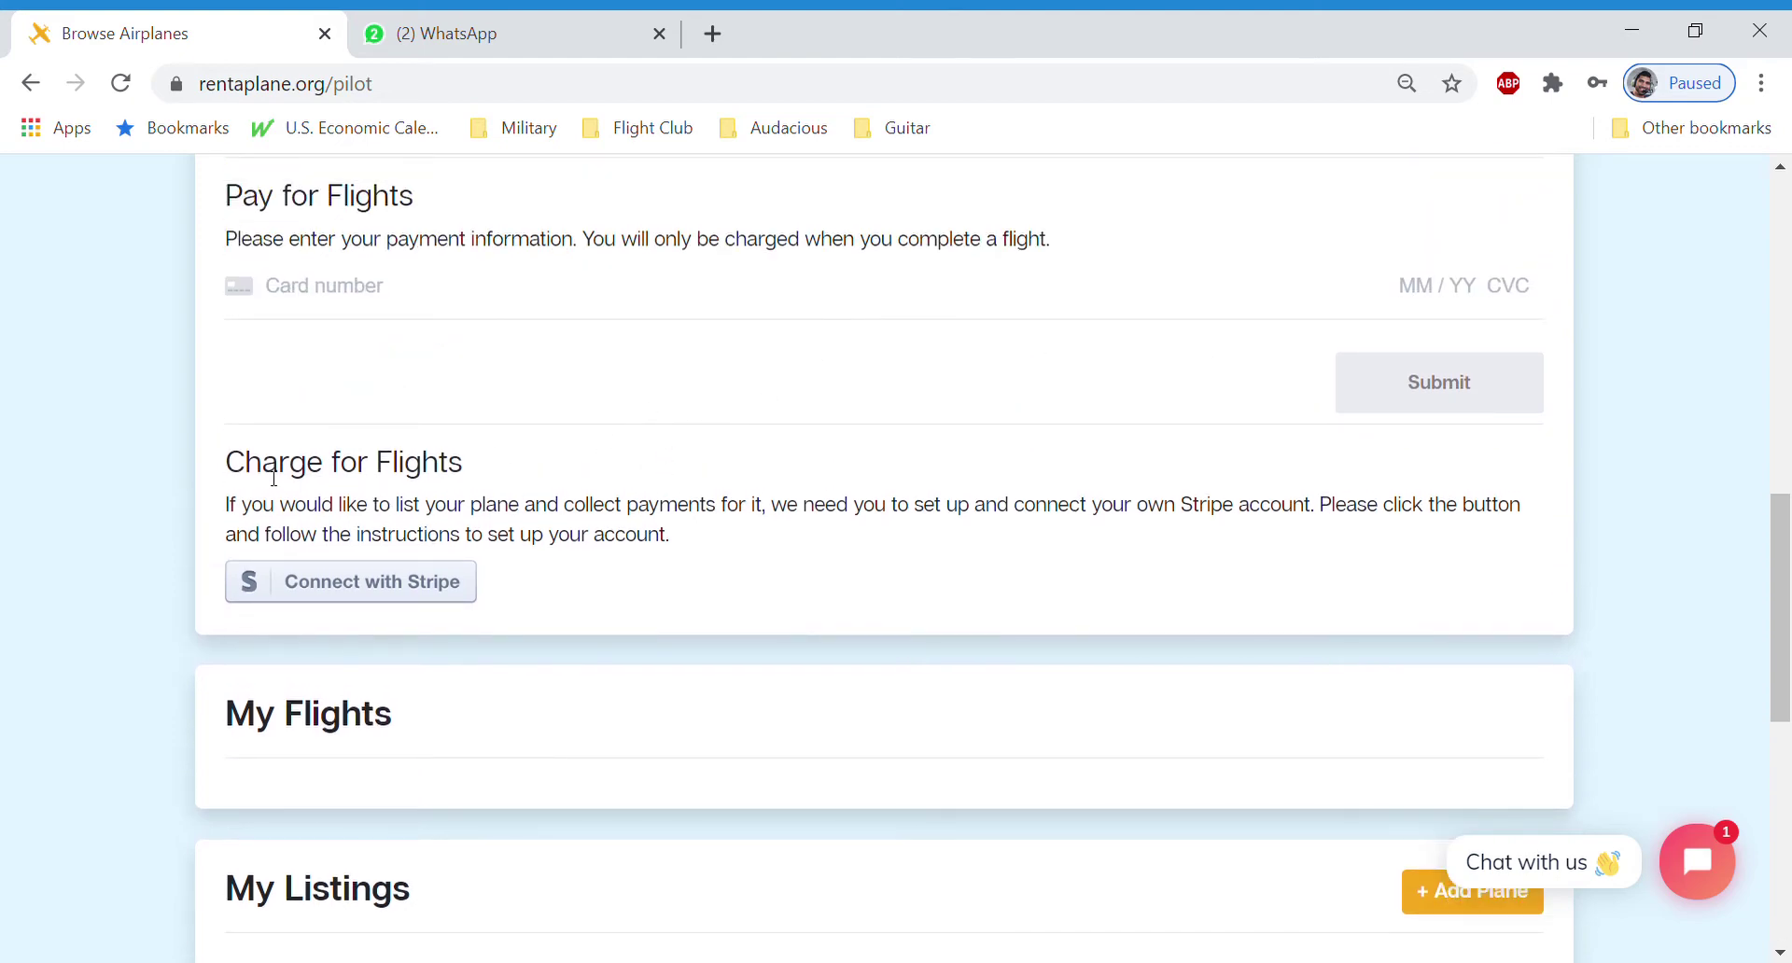
Scroll to the empty Approved Aircraft section and follow the 'Check out available planes!' link
{"action": "left_click_drag", "start_coordinate": [273, 478], "coordinate": [773, 506]}
{"action": "left_click", "coordinate": [551, 510]}
{"action": "scroll", "coordinate": [598, 733], "scroll_direction": "down", "scroll_amount": 1}
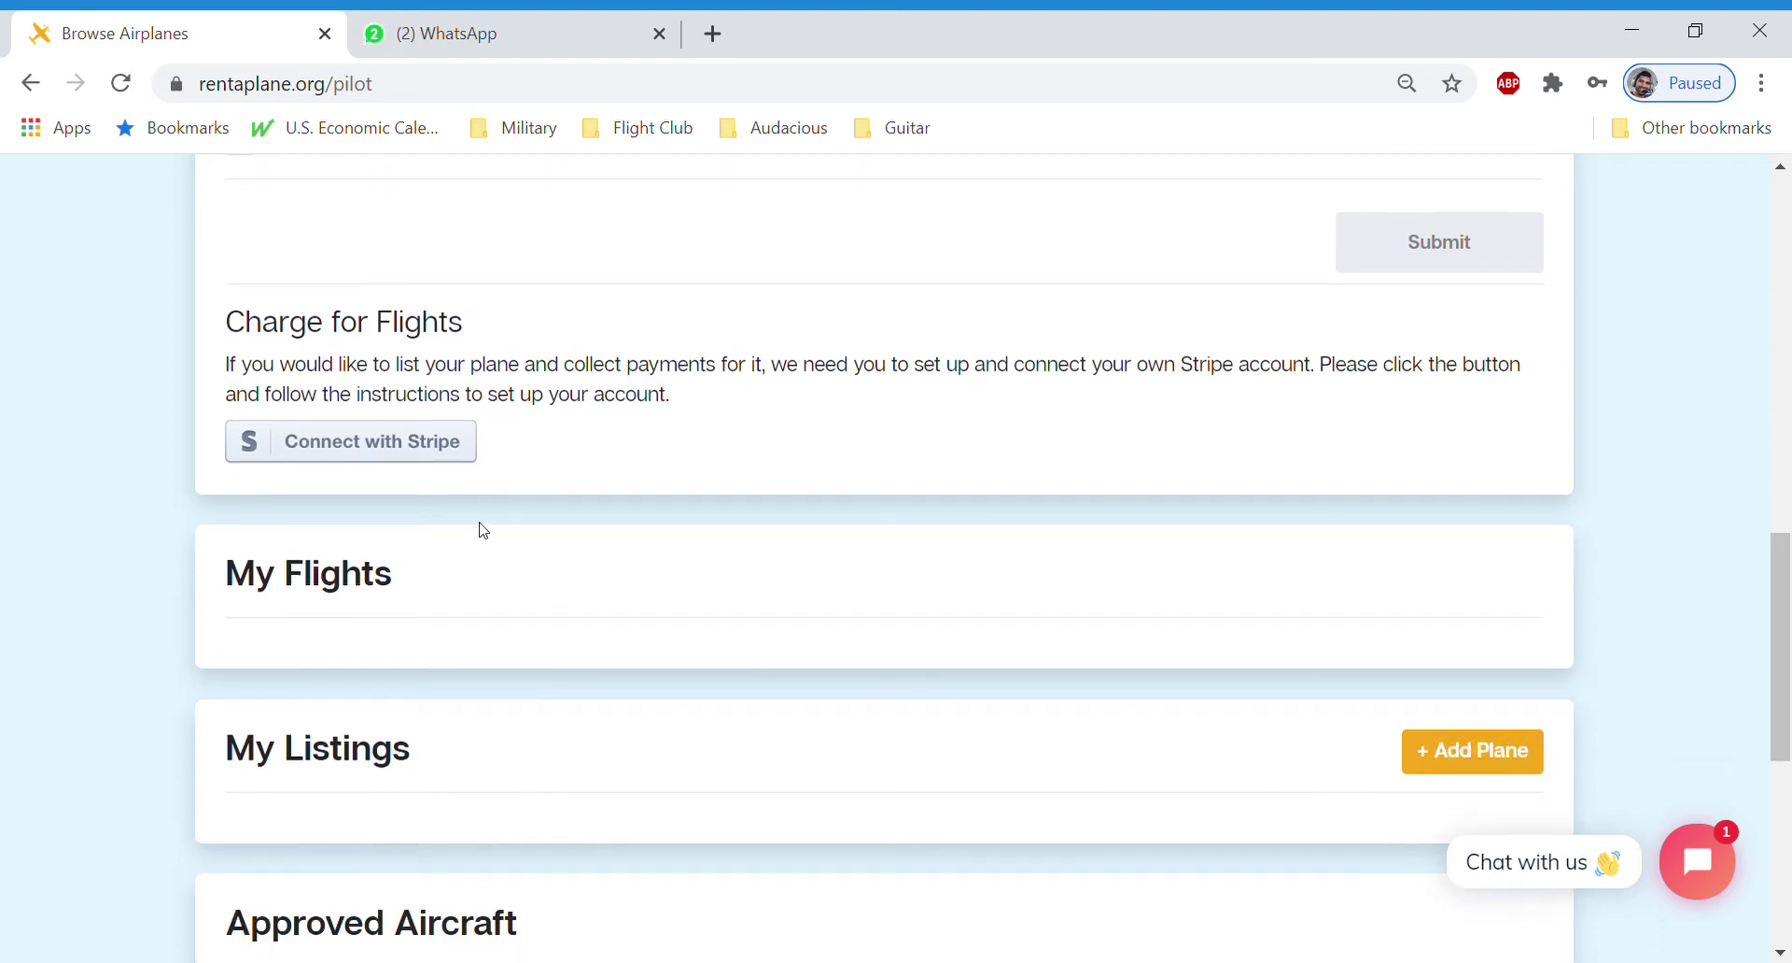
{"action": "scroll", "coordinate": [476, 494], "scroll_direction": "down", "scroll_amount": 1}
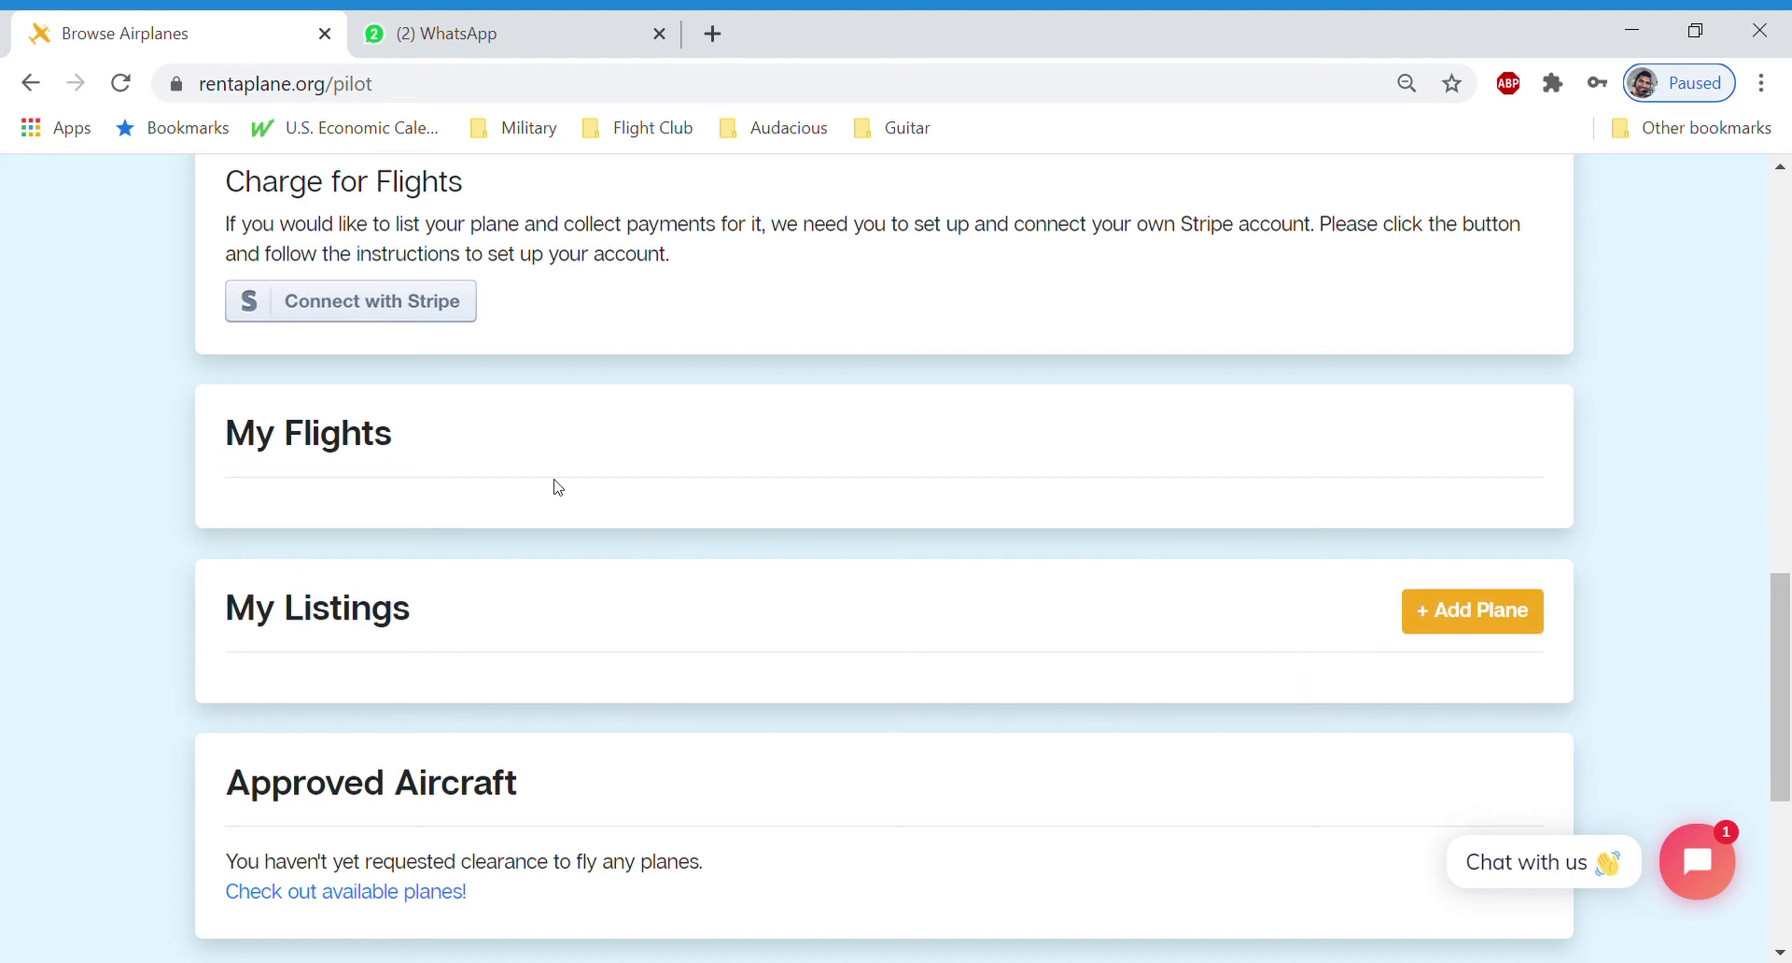
{"action": "scroll", "coordinate": [557, 486], "scroll_direction": "down", "scroll_amount": 1}
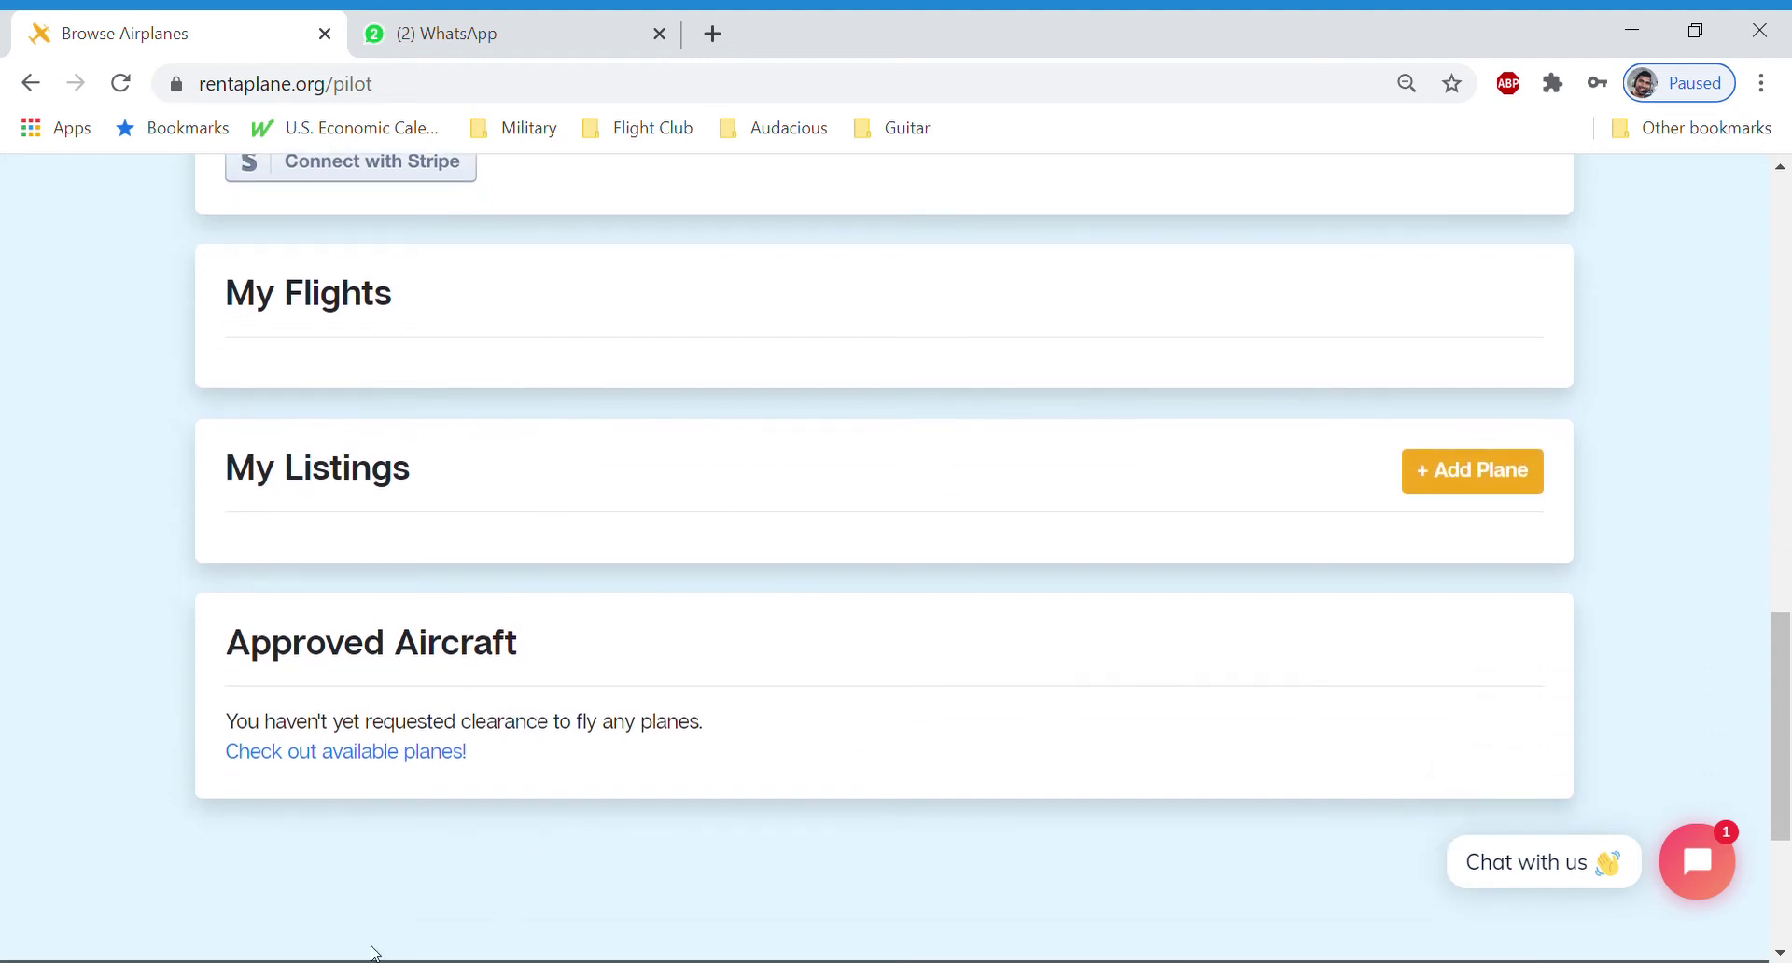
{"action": "left_click", "coordinate": [304, 754]}
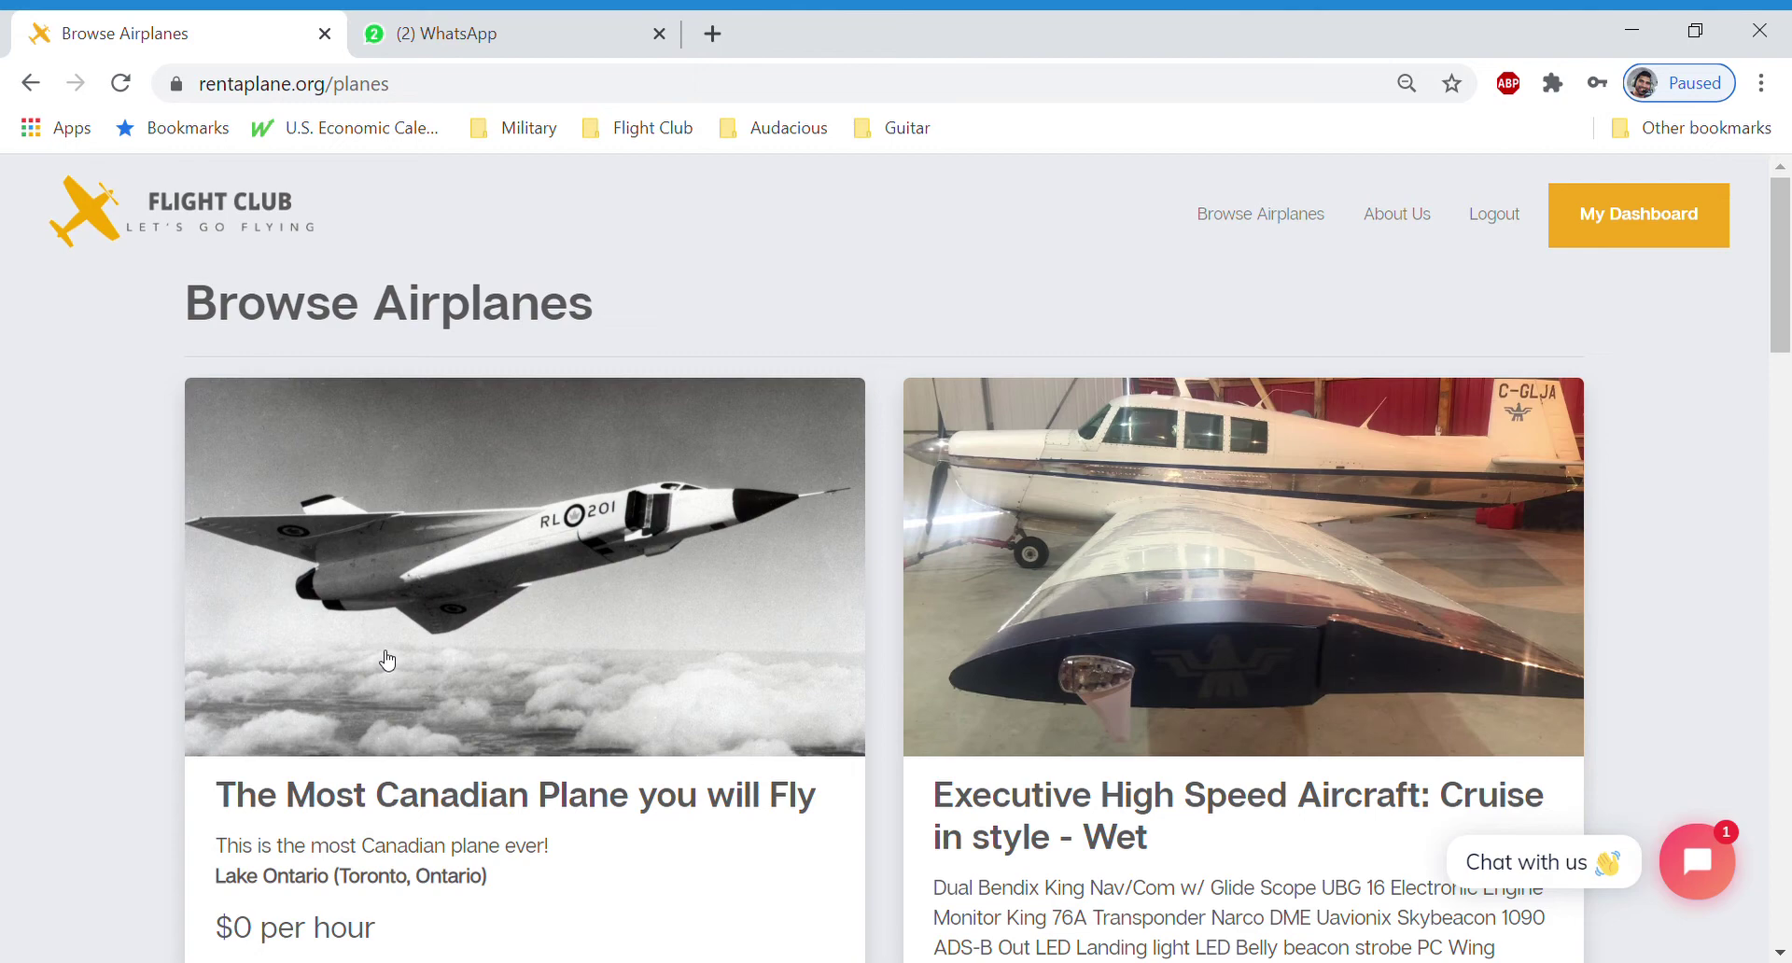
Open the 'The Most Canadian Plane you will Fly' card from the Browse Airplanes listing
{"action": "scroll", "coordinate": [965, 506], "scroll_direction": "down", "scroll_amount": 15}
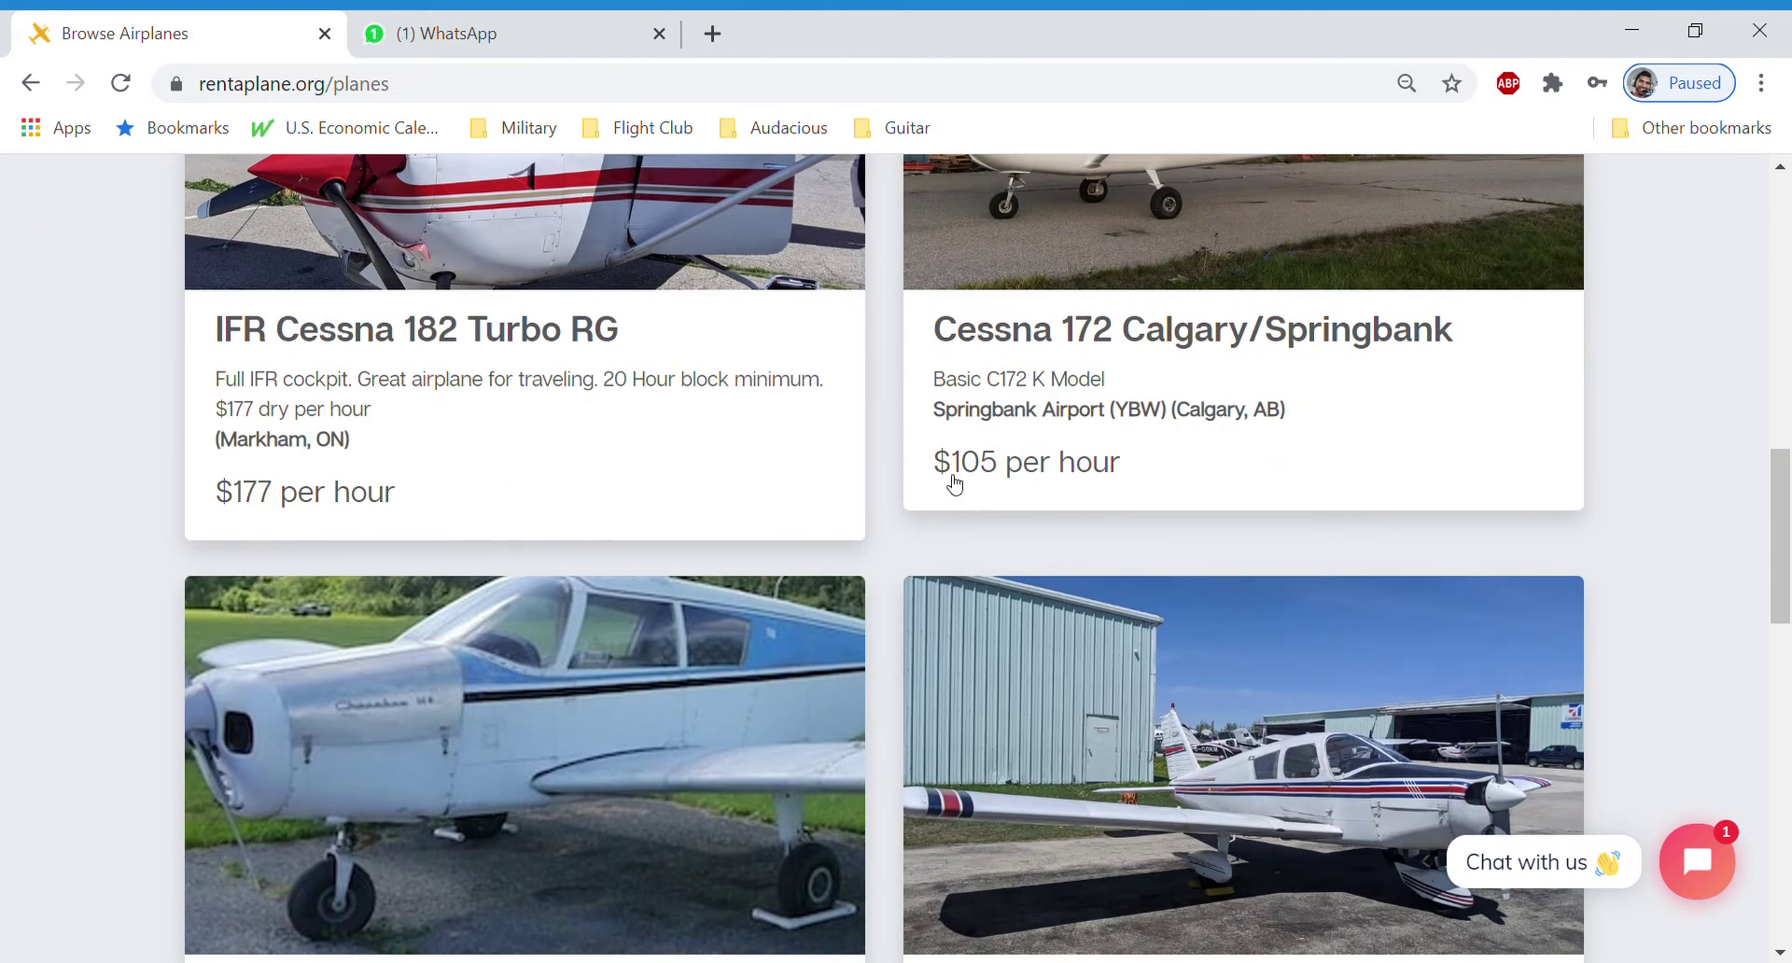
{"action": "scroll", "coordinate": [452, 572], "scroll_direction": "up", "scroll_amount": 15}
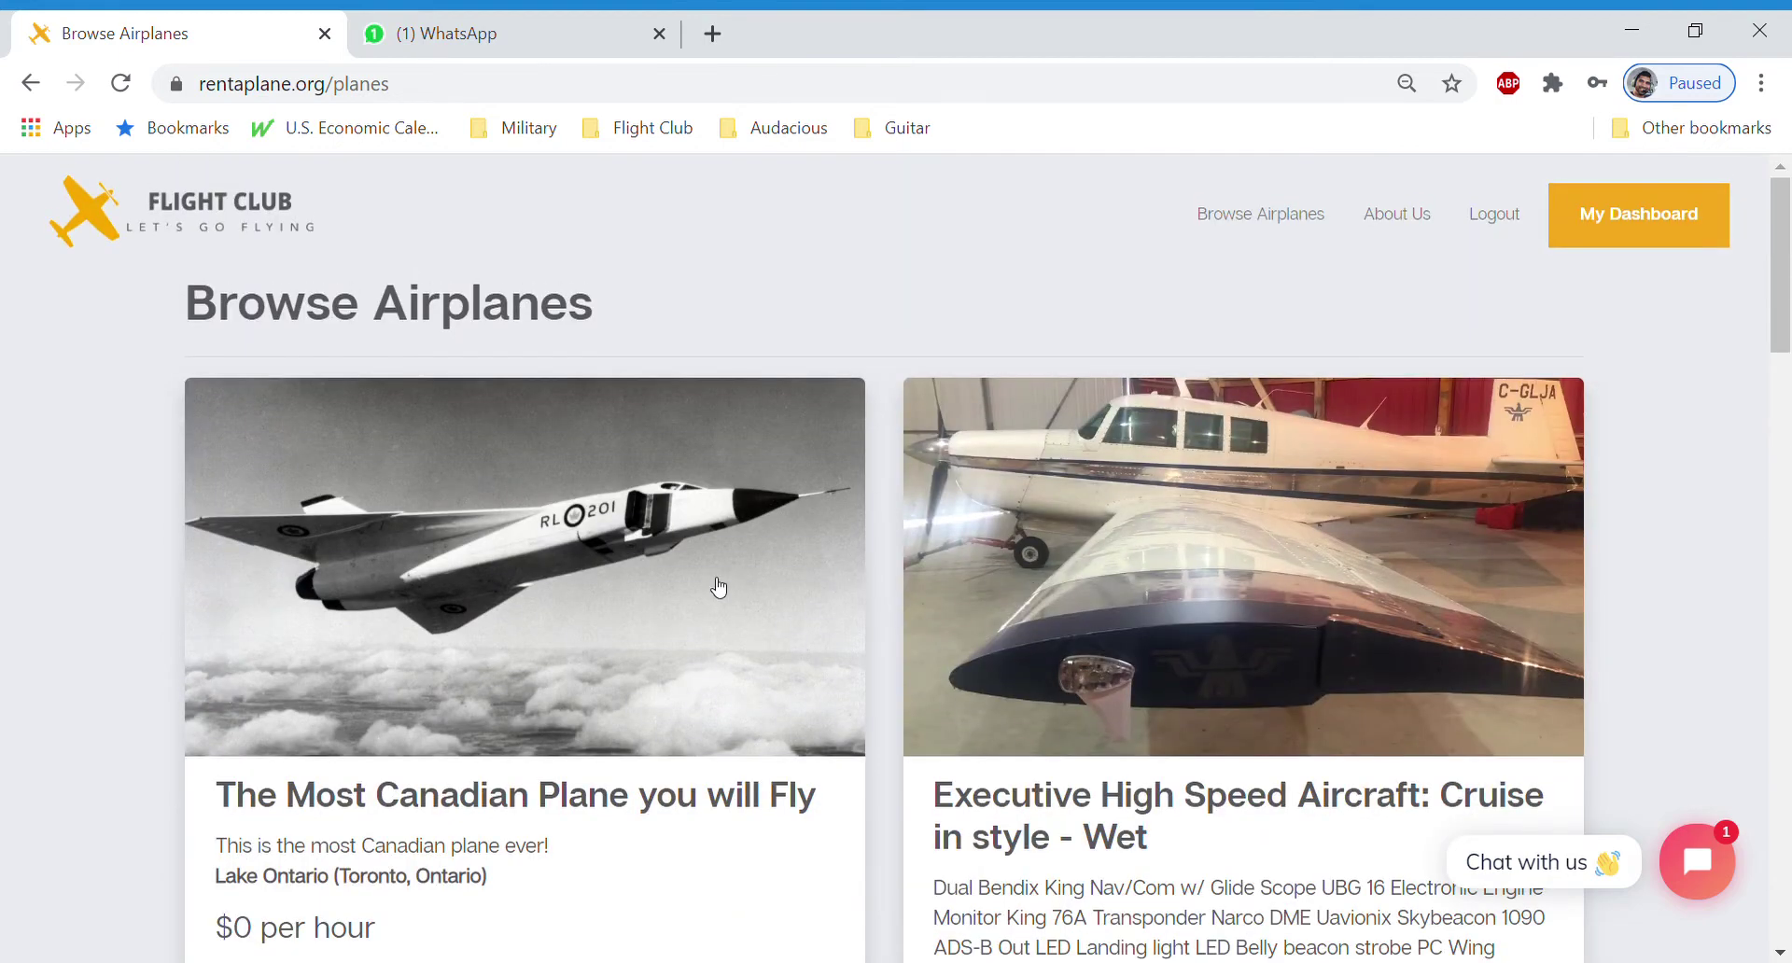
{"action": "left_click", "coordinate": [717, 587]}
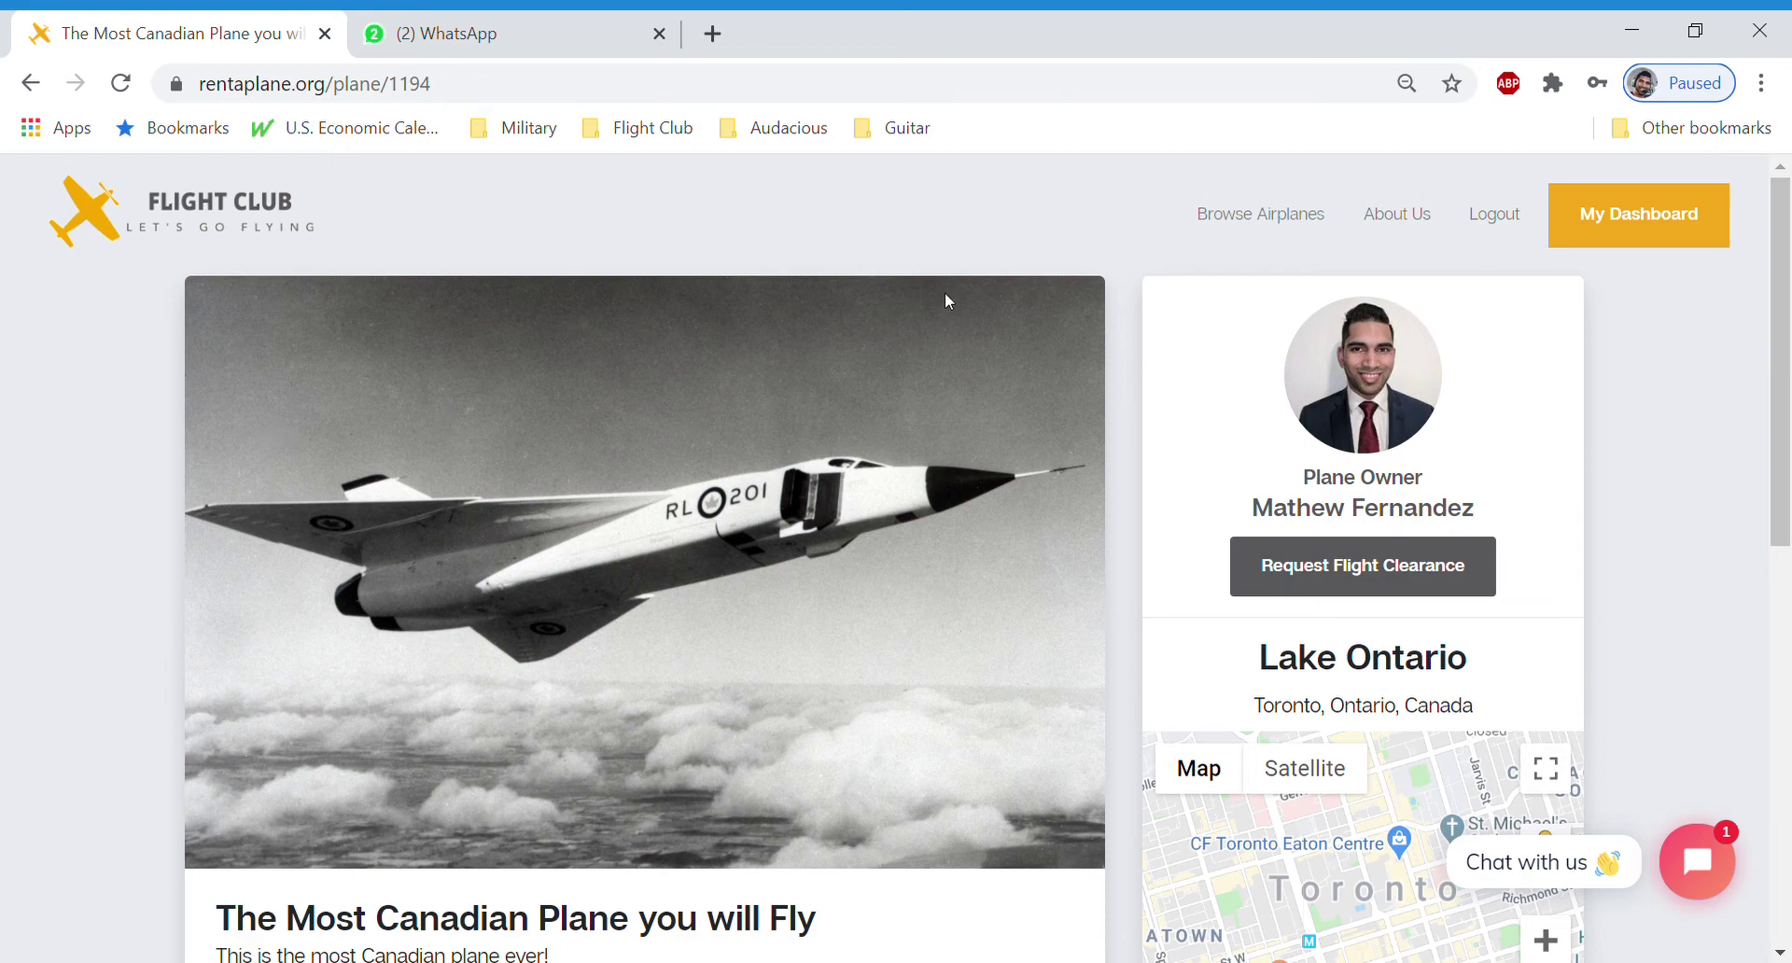
Request flight clearance for the Most Canadian Plane and close the 'Thanks for your request' dialog
{"action": "scroll", "coordinate": [1060, 467], "scroll_direction": "down", "scroll_amount": 2}
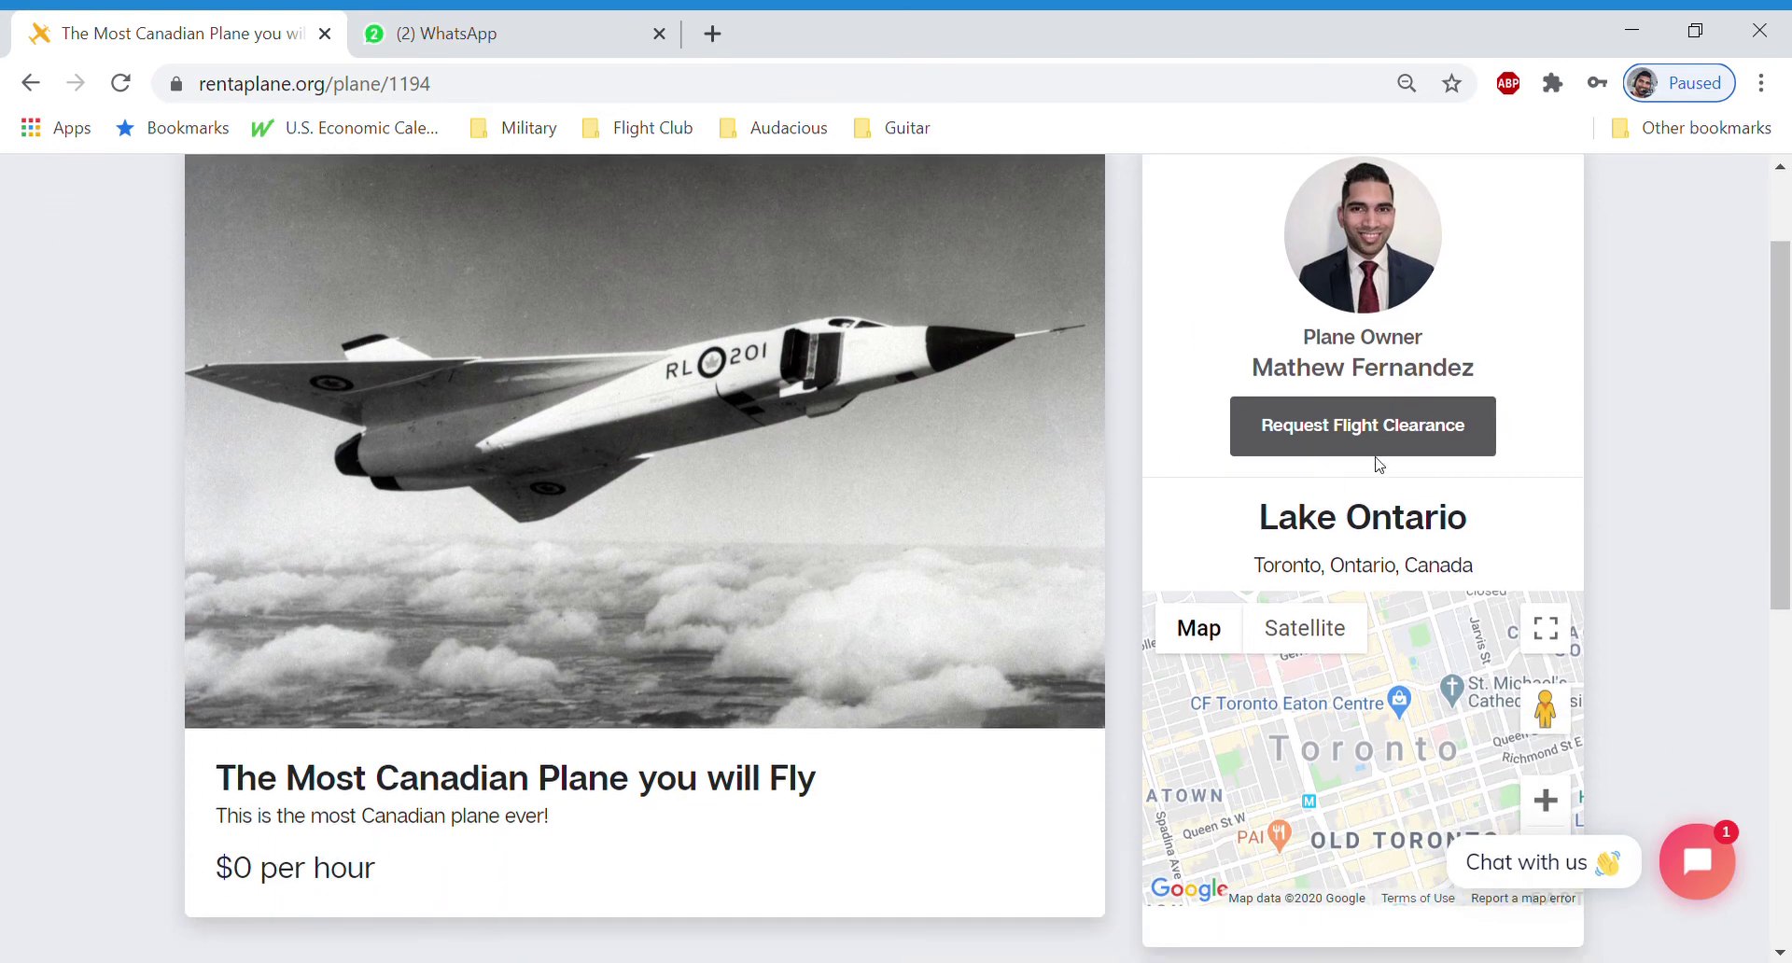
{"action": "left_click", "coordinate": [1308, 436]}
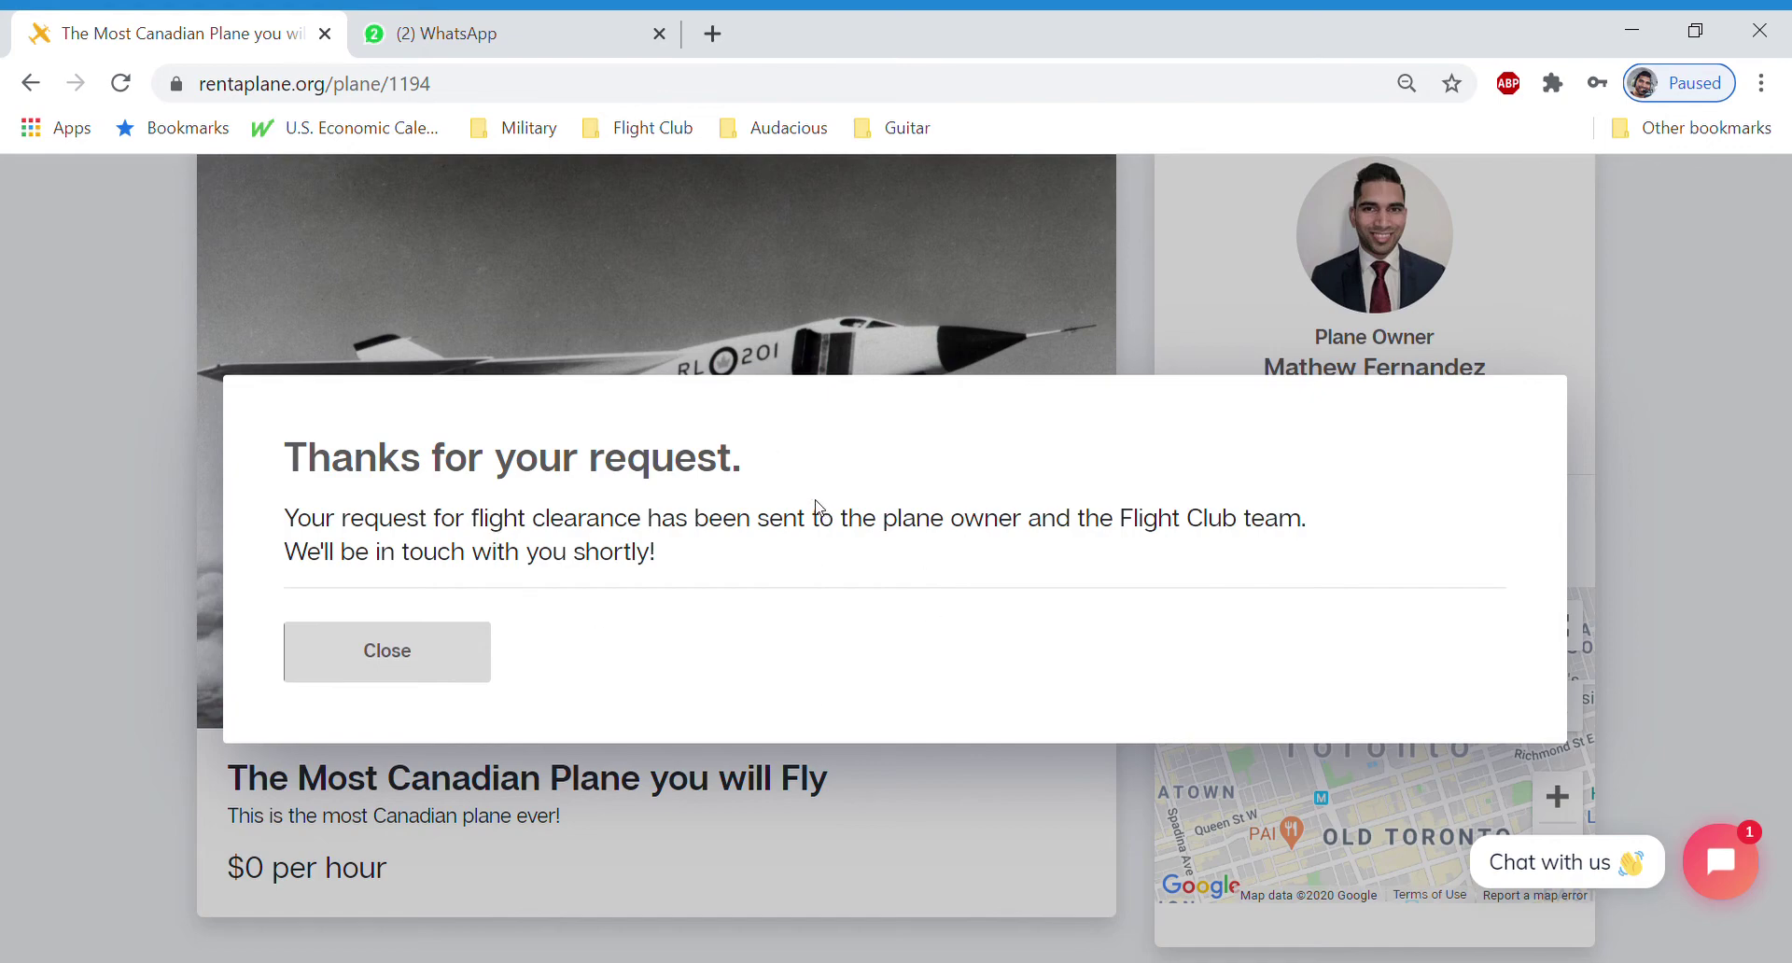
{"action": "left_click", "coordinate": [453, 670]}
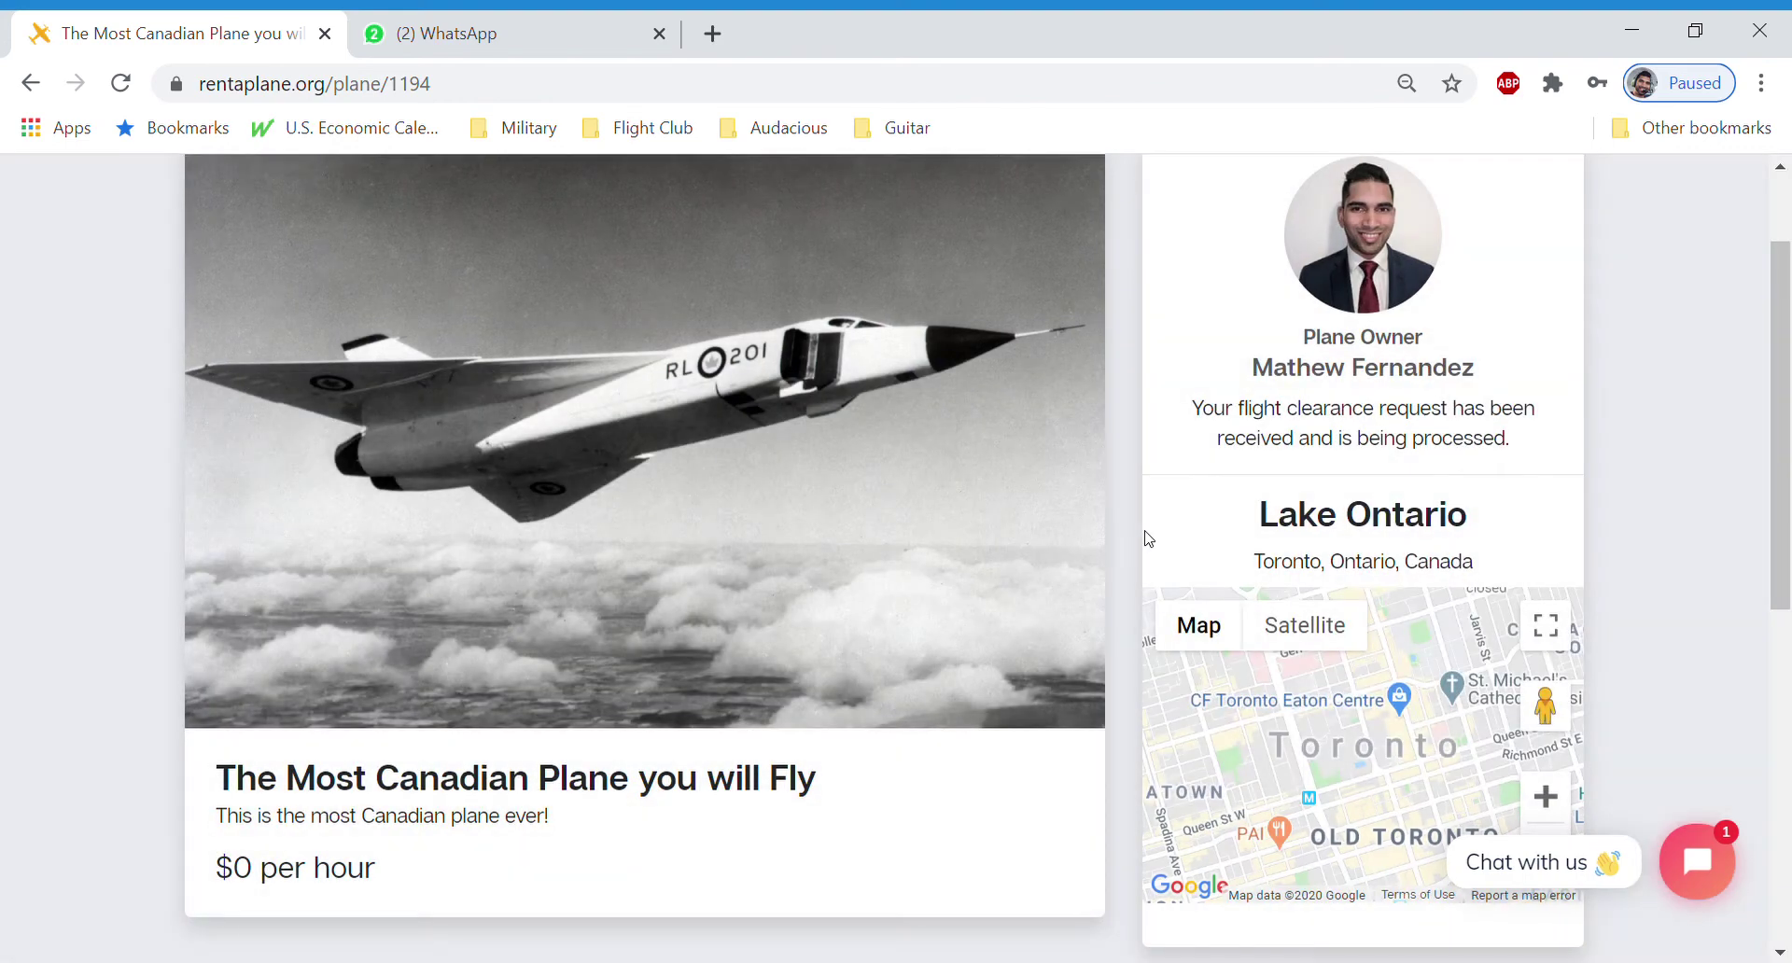
{"action": "scroll", "coordinate": [811, 527], "scroll_direction": "up", "scroll_amount": 2}
{"action": "scroll", "coordinate": [634, 546], "scroll_direction": "down", "scroll_amount": 7}
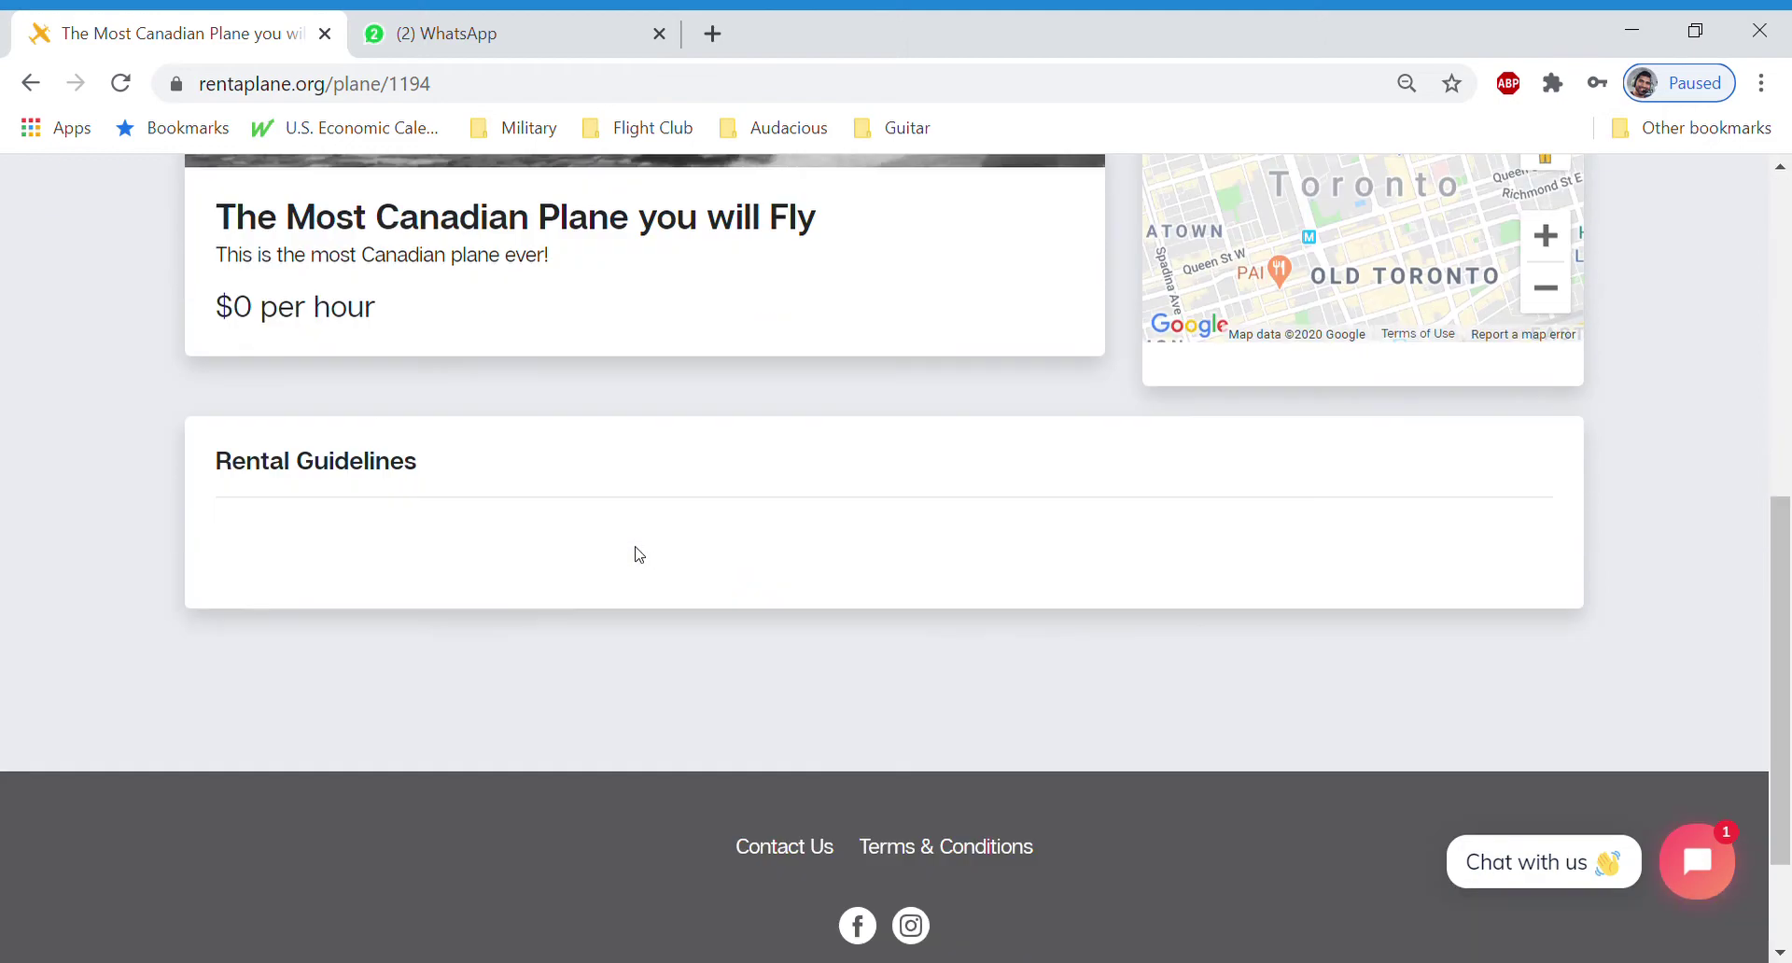
{"action": "scroll", "coordinate": [601, 552], "scroll_direction": "up", "scroll_amount": 3}
{"action": "scroll", "coordinate": [593, 554], "scroll_direction": "up", "scroll_amount": 3}
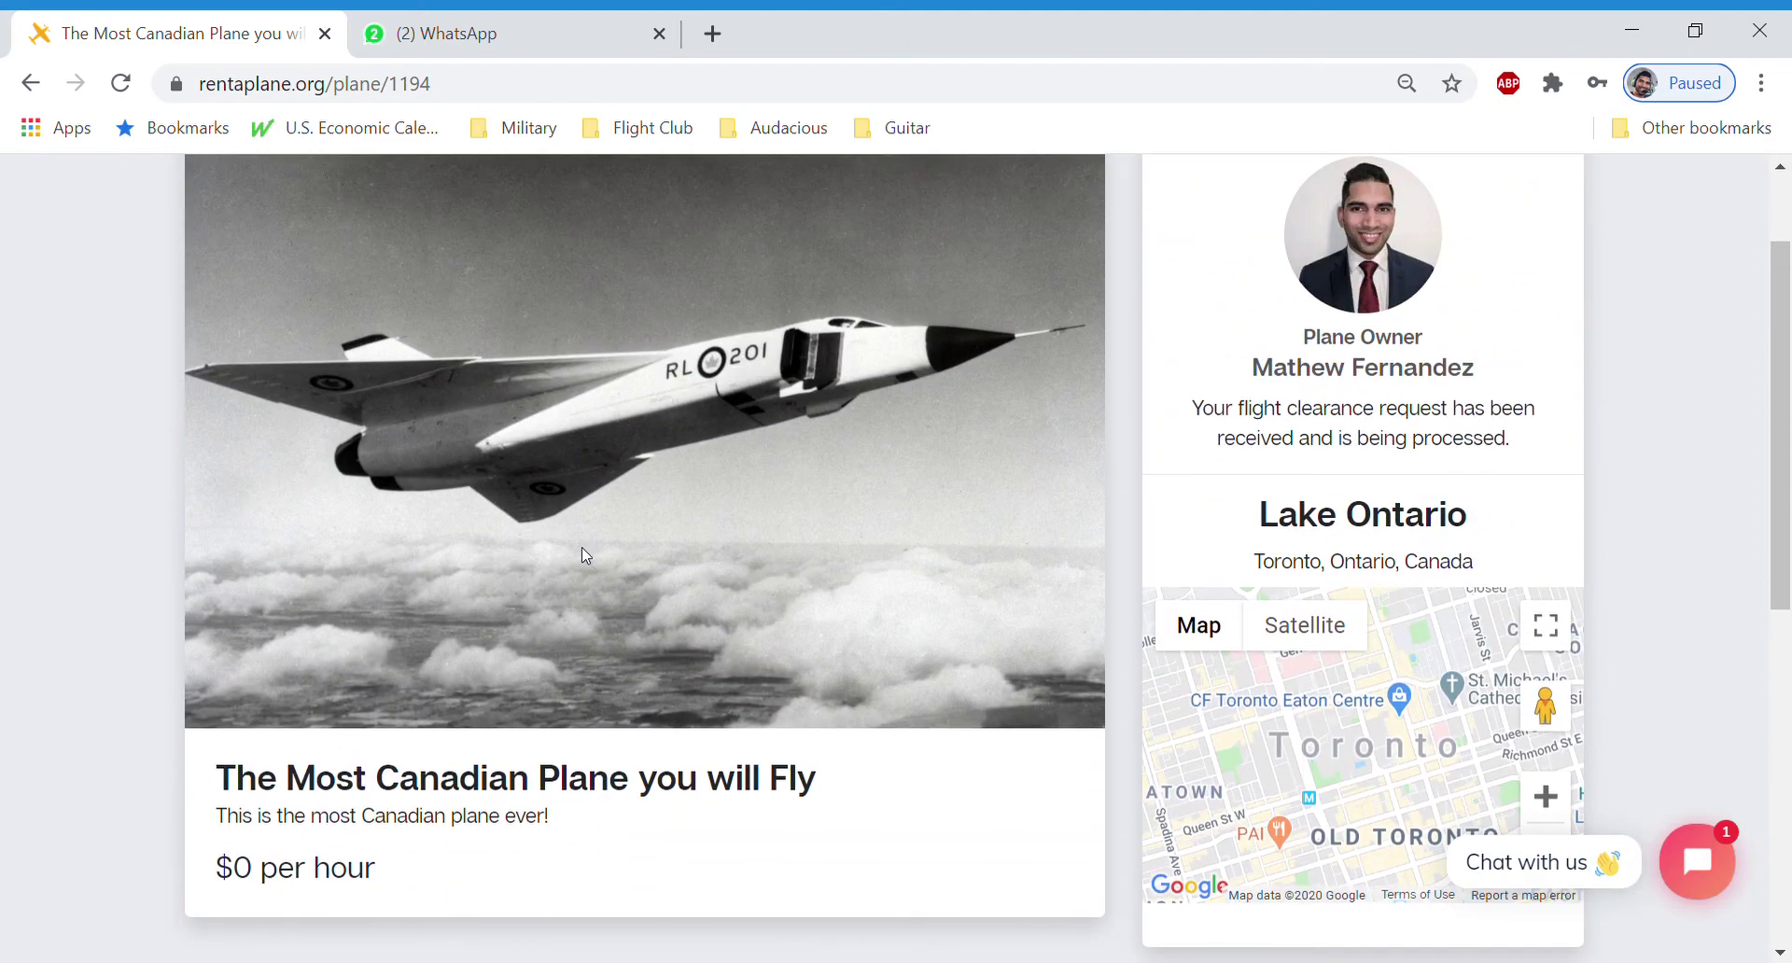
{"action": "scroll", "coordinate": [580, 547], "scroll_direction": "up", "scroll_amount": 2}
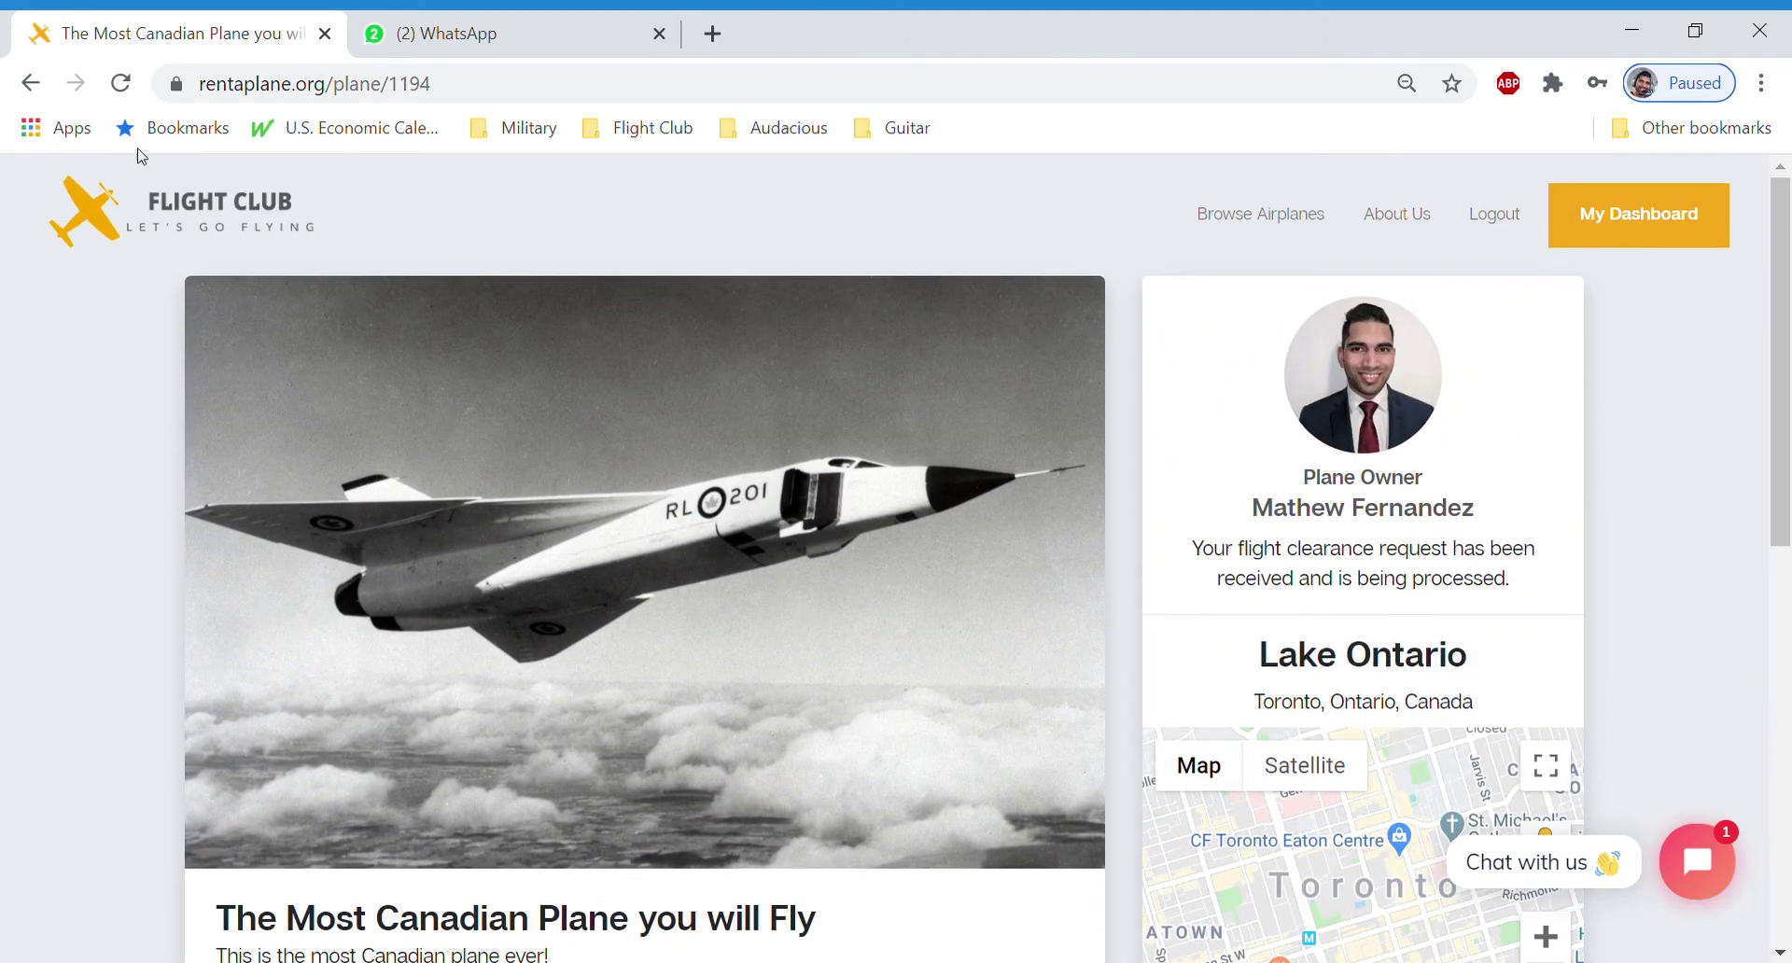
Reload the plane page, start a booking, and pick Wed July 8 as the flight date
{"action": "left_click", "coordinate": [120, 83]}
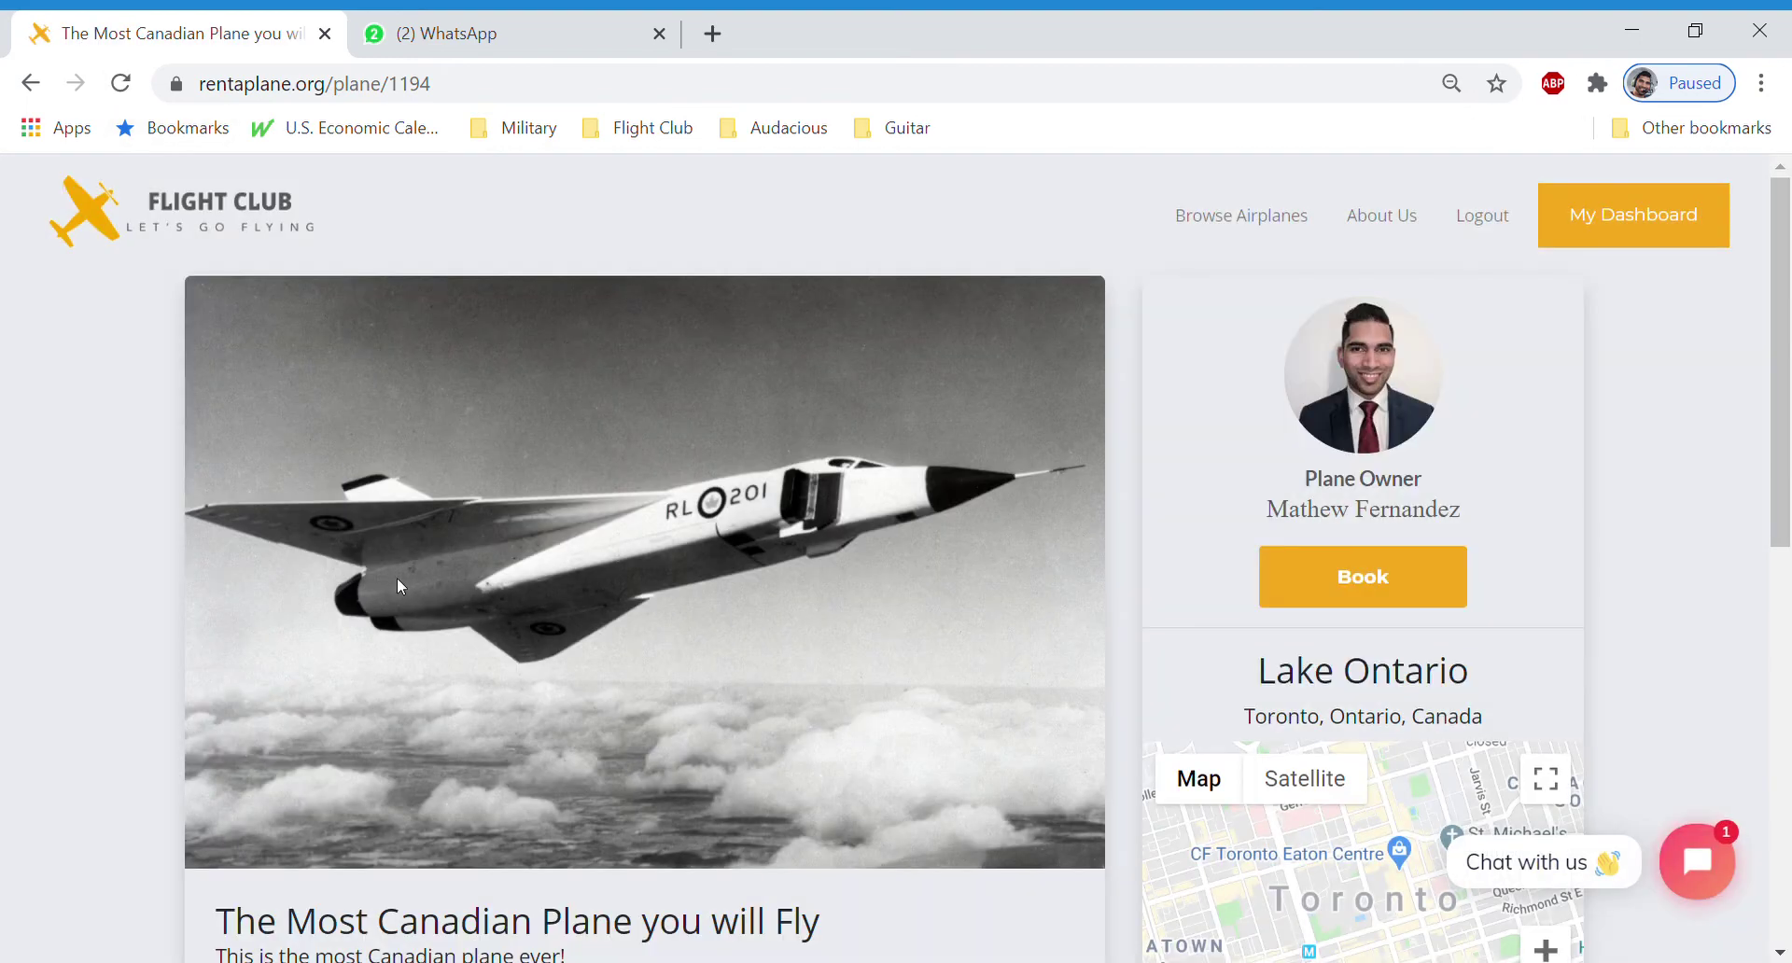
{"action": "scroll", "coordinate": [396, 578], "scroll_direction": "down", "scroll_amount": 6}
{"action": "scroll", "coordinate": [392, 569], "scroll_direction": "up", "scroll_amount": 4}
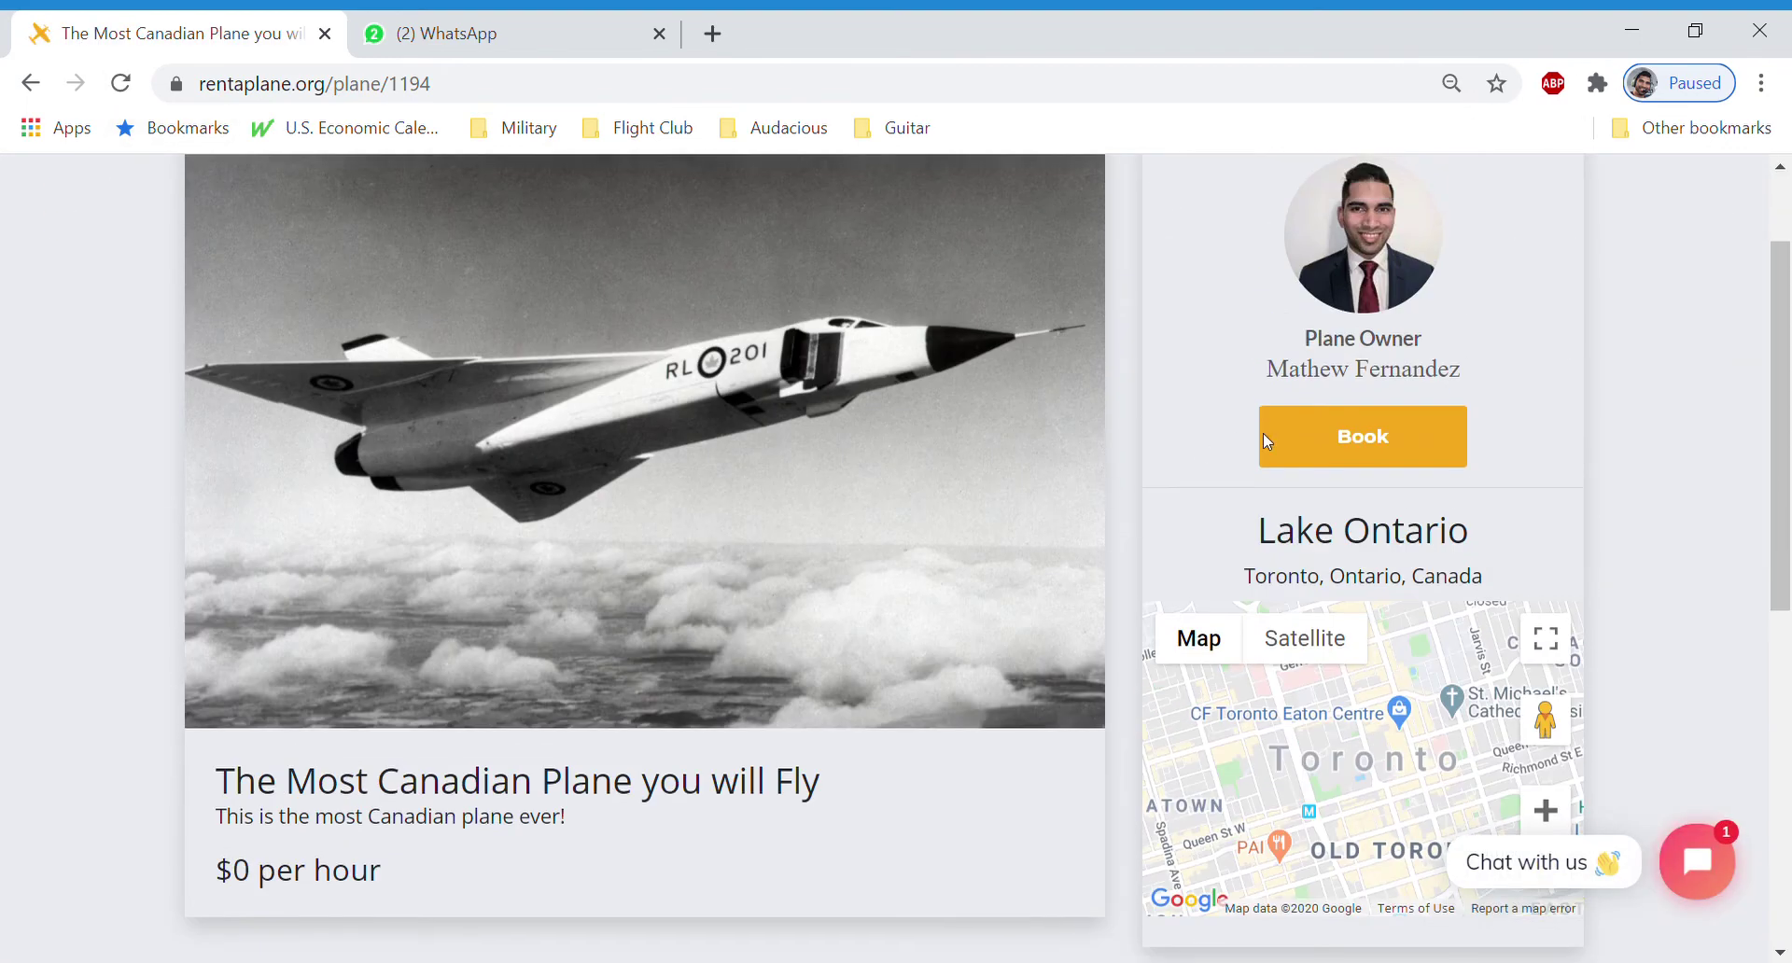
{"action": "left_click", "coordinate": [1411, 445]}
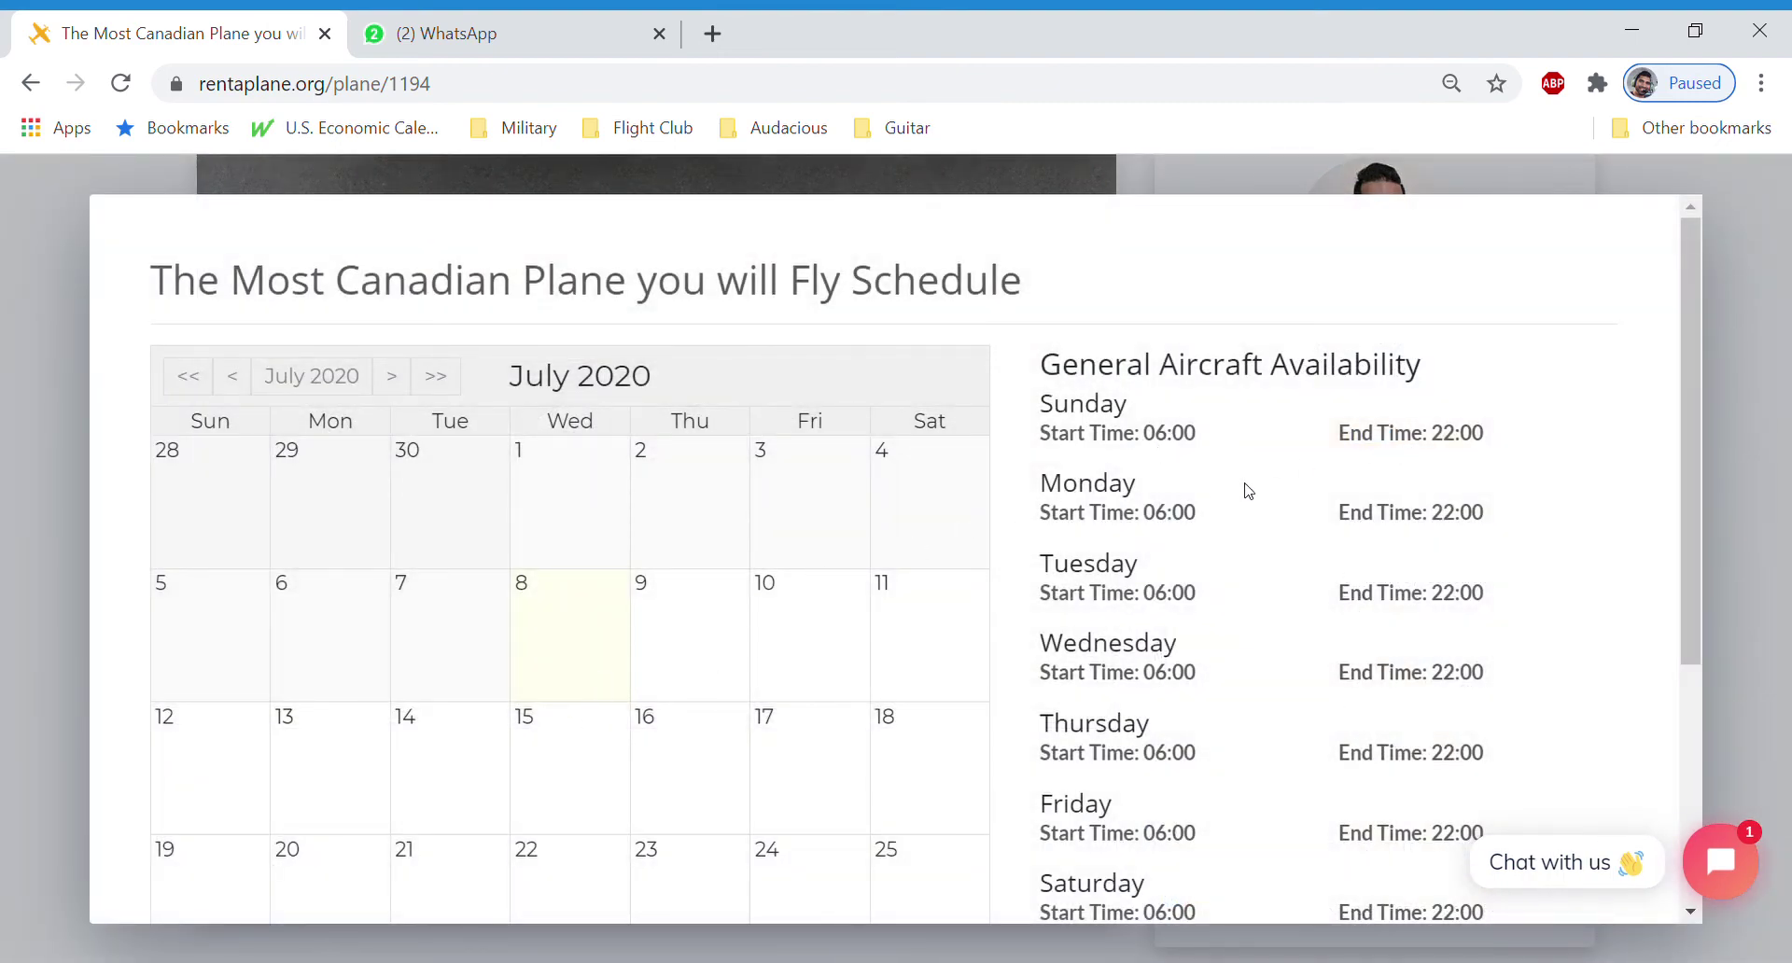
{"action": "scroll", "coordinate": [1269, 518], "scroll_direction": "down", "scroll_amount": 4}
{"action": "scroll", "coordinate": [1269, 528], "scroll_direction": "up", "scroll_amount": 1}
{"action": "scroll", "coordinate": [1270, 532], "scroll_direction": "up", "scroll_amount": 3}
{"action": "left_click", "coordinate": [590, 646]}
Select the 12:00, 12:30, 13:00 and 13:30 time slots and book the flight
{"action": "scroll", "coordinate": [600, 643], "scroll_direction": "down", "scroll_amount": 7}
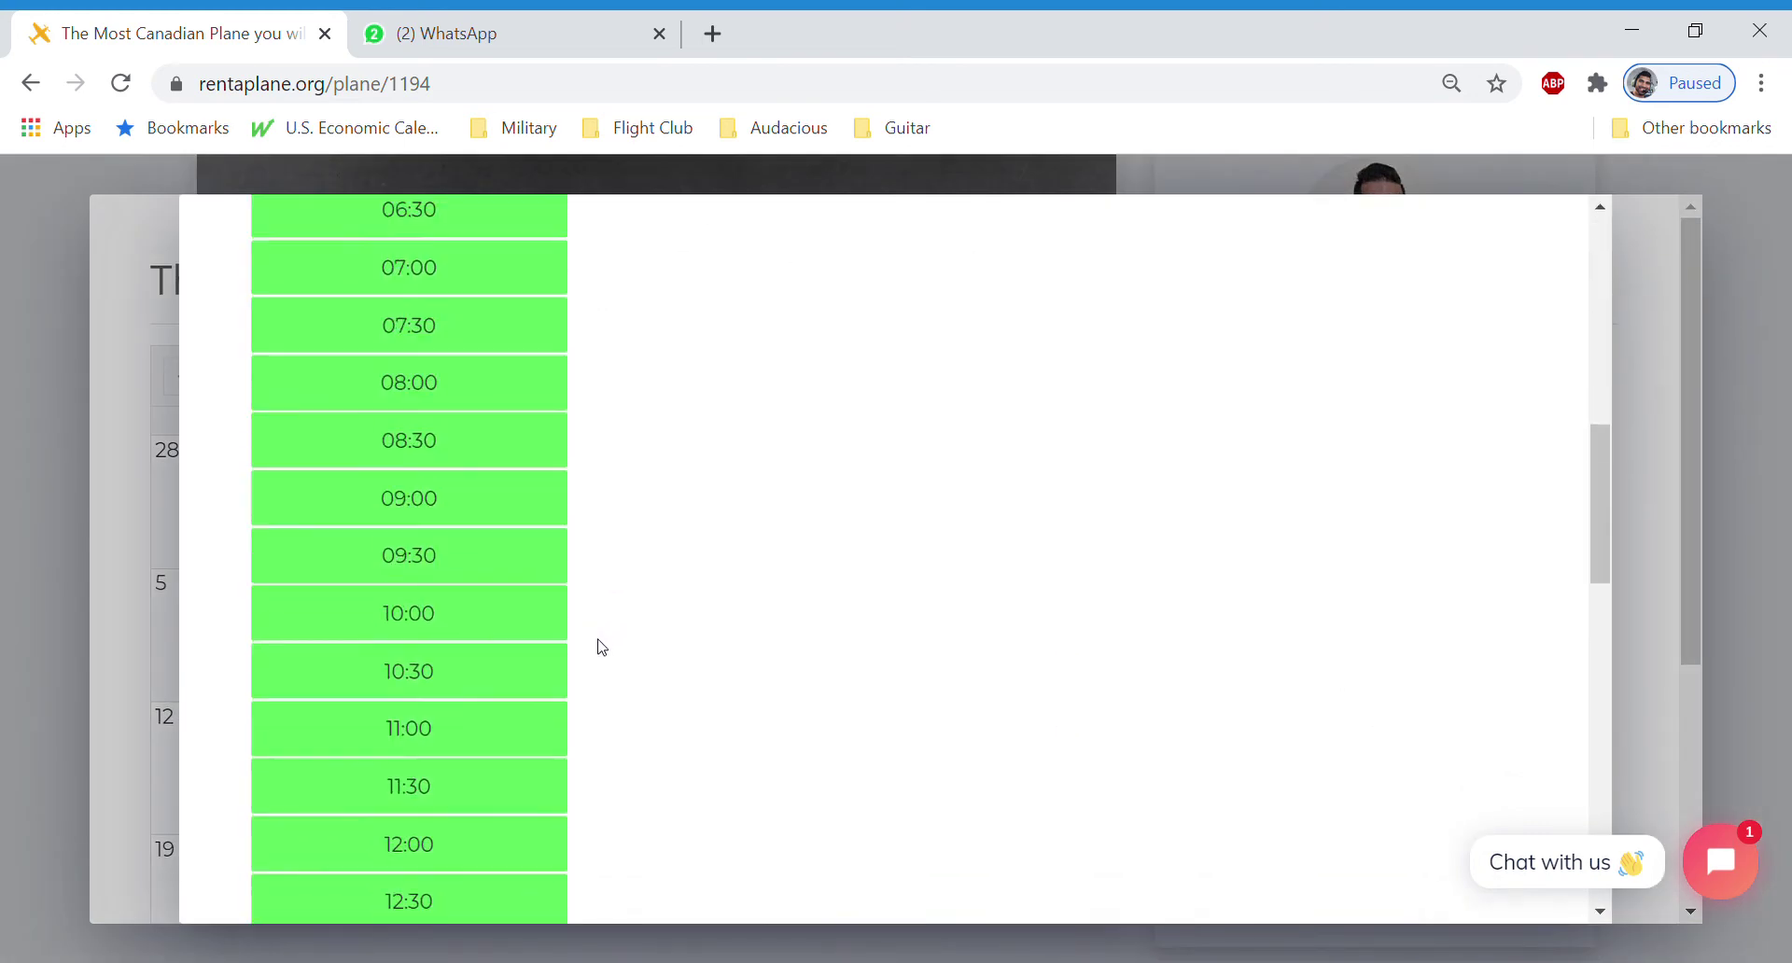
{"action": "scroll", "coordinate": [409, 768], "scroll_direction": "down", "scroll_amount": 3}
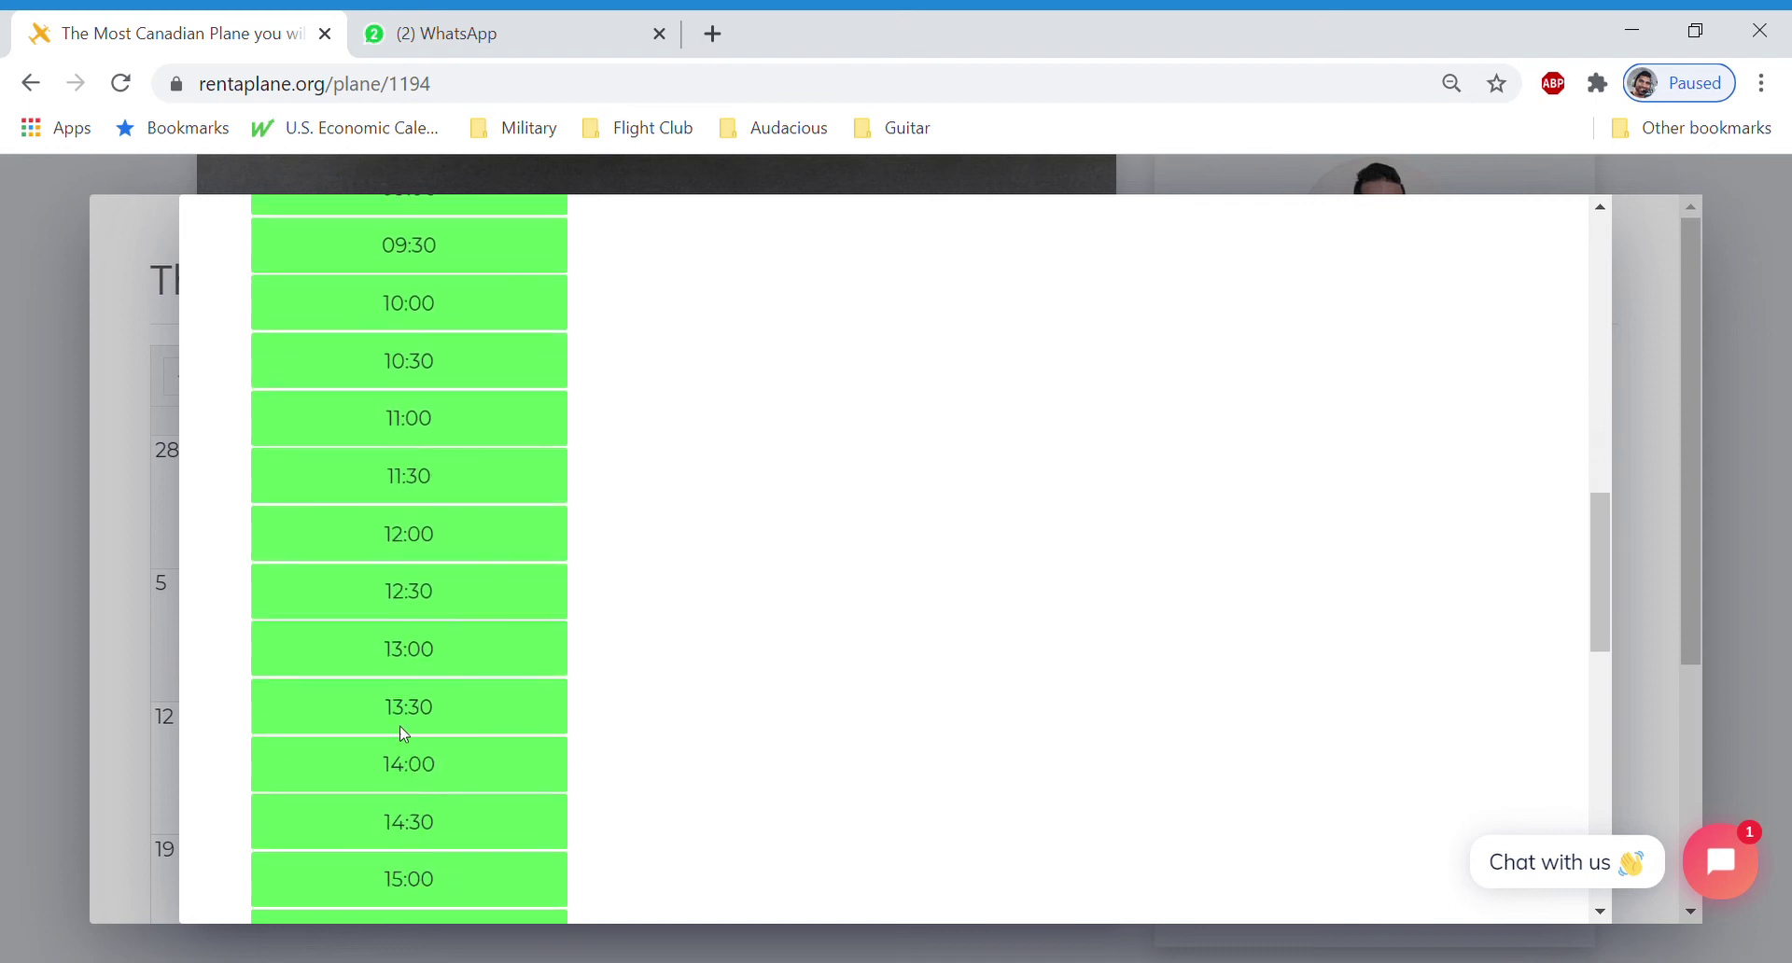
{"action": "left_click", "coordinate": [431, 542]}
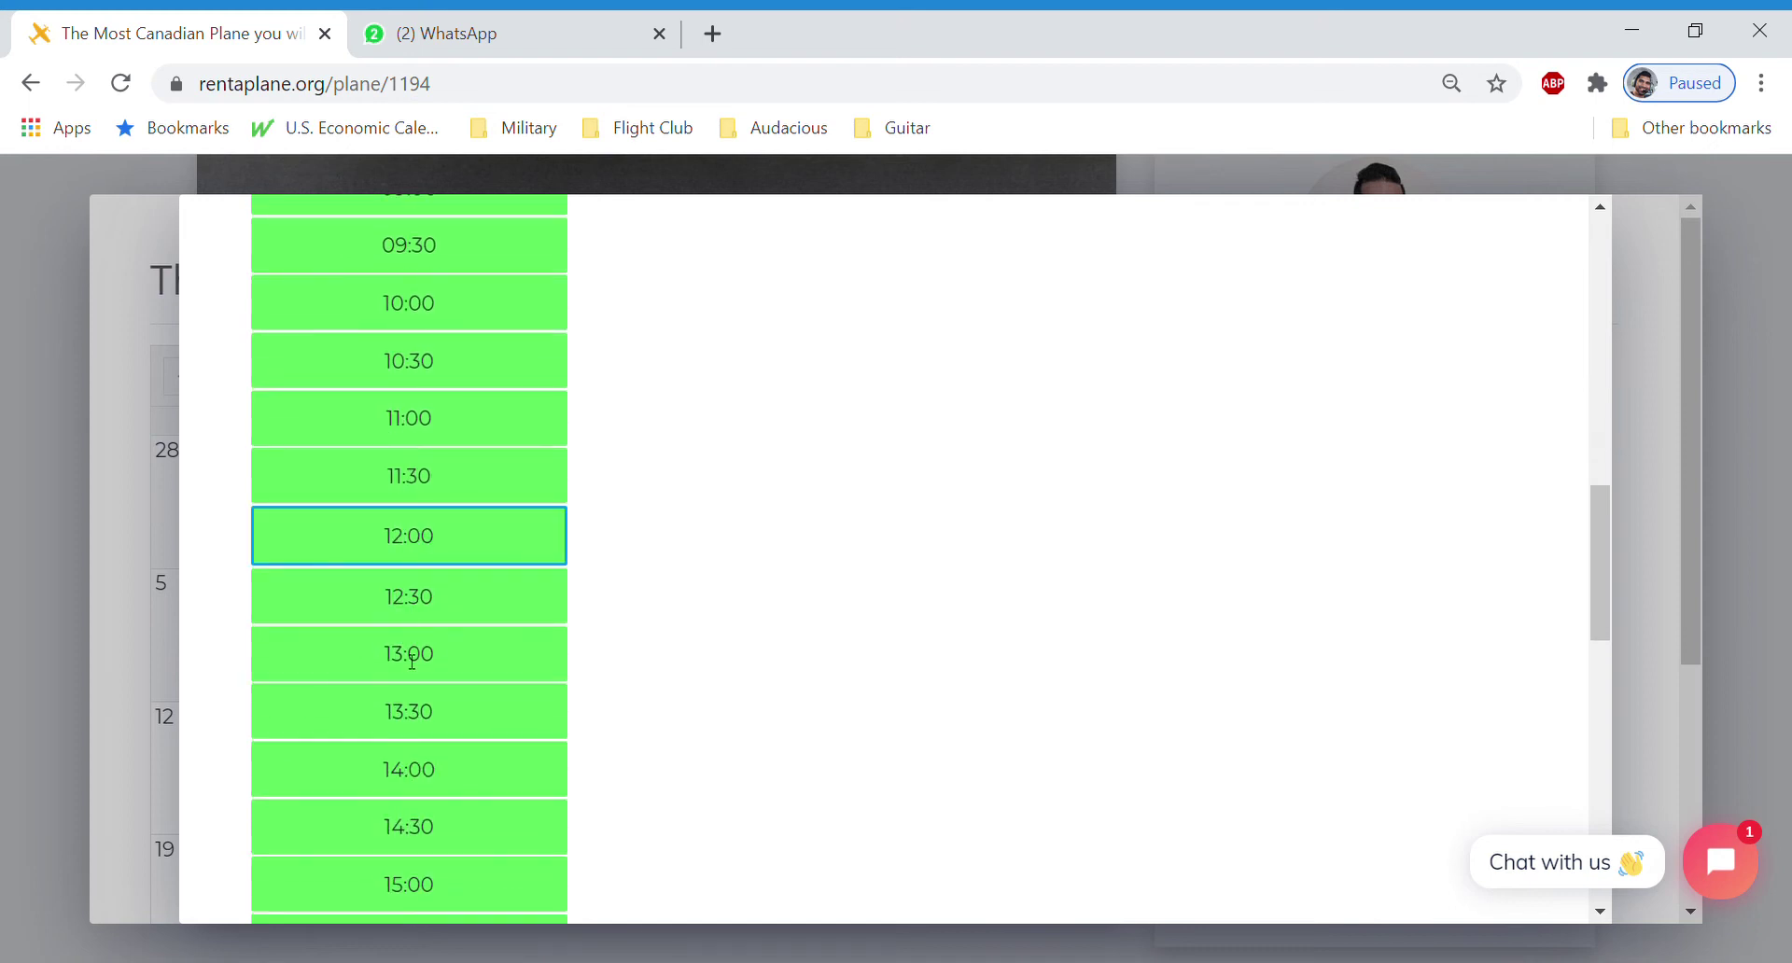
{"action": "left_click", "coordinate": [404, 716]}
{"action": "left_click", "coordinate": [456, 648]}
{"action": "left_click", "coordinate": [464, 606]}
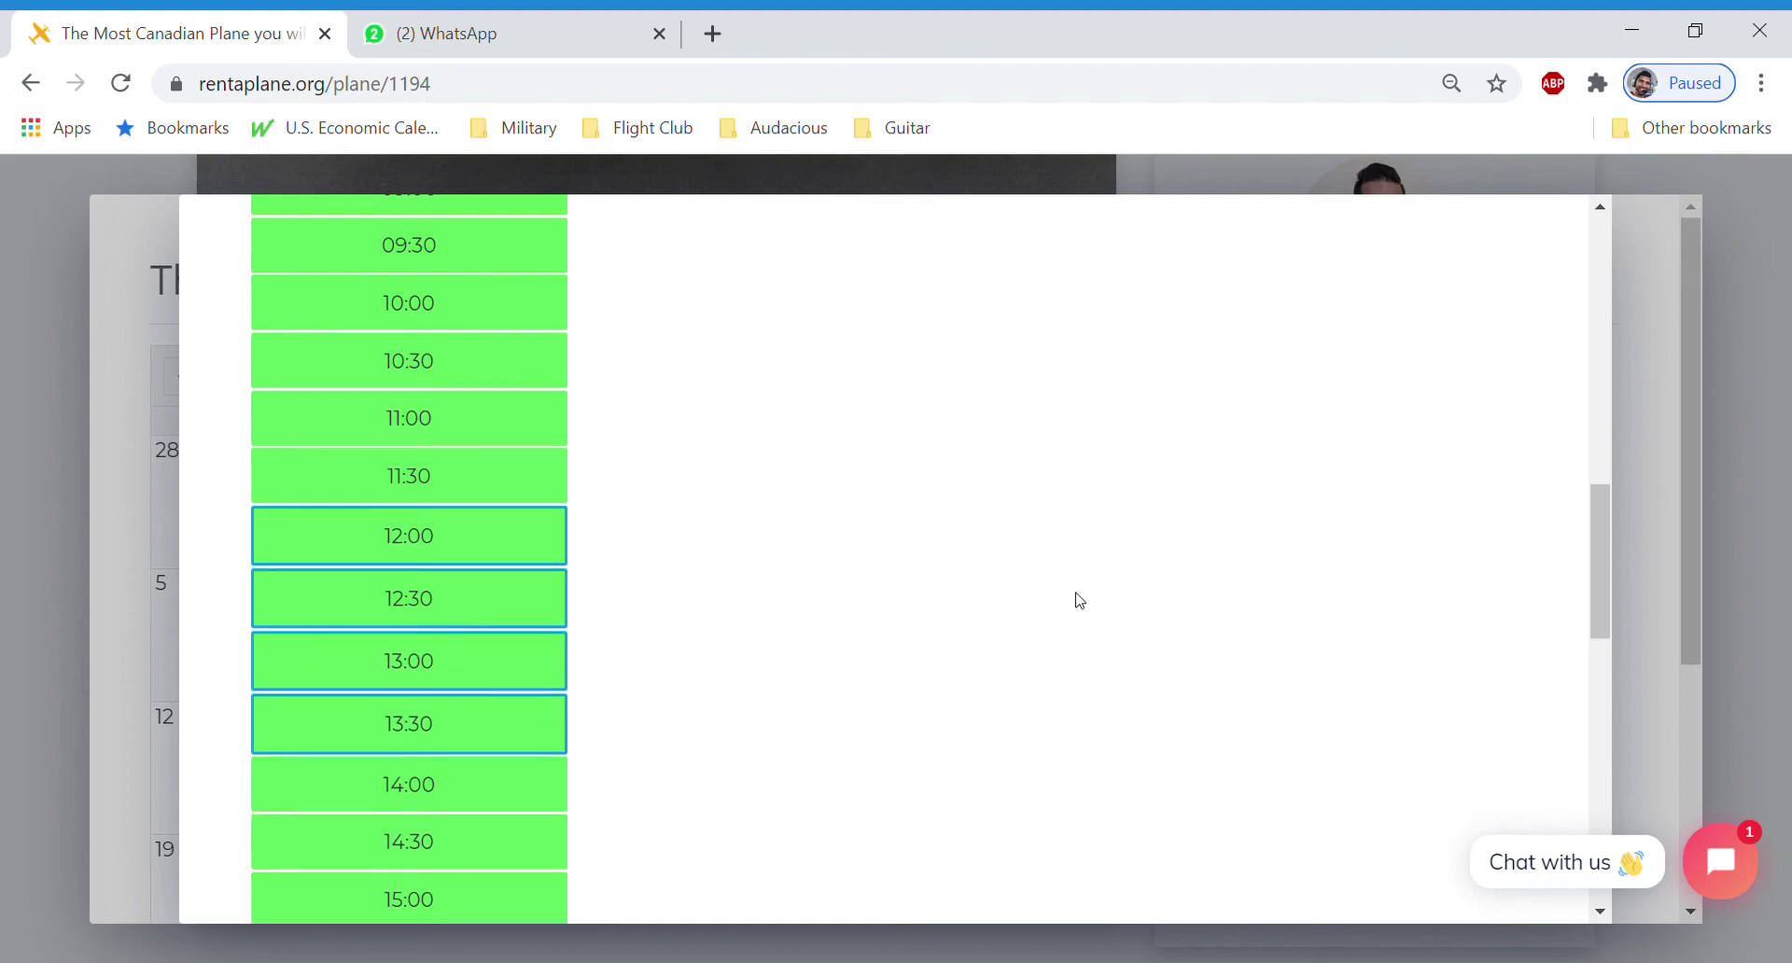
{"action": "scroll", "coordinate": [1075, 600], "scroll_direction": "down", "scroll_amount": 3}
{"action": "scroll", "coordinate": [1075, 600], "scroll_direction": "down", "scroll_amount": 5}
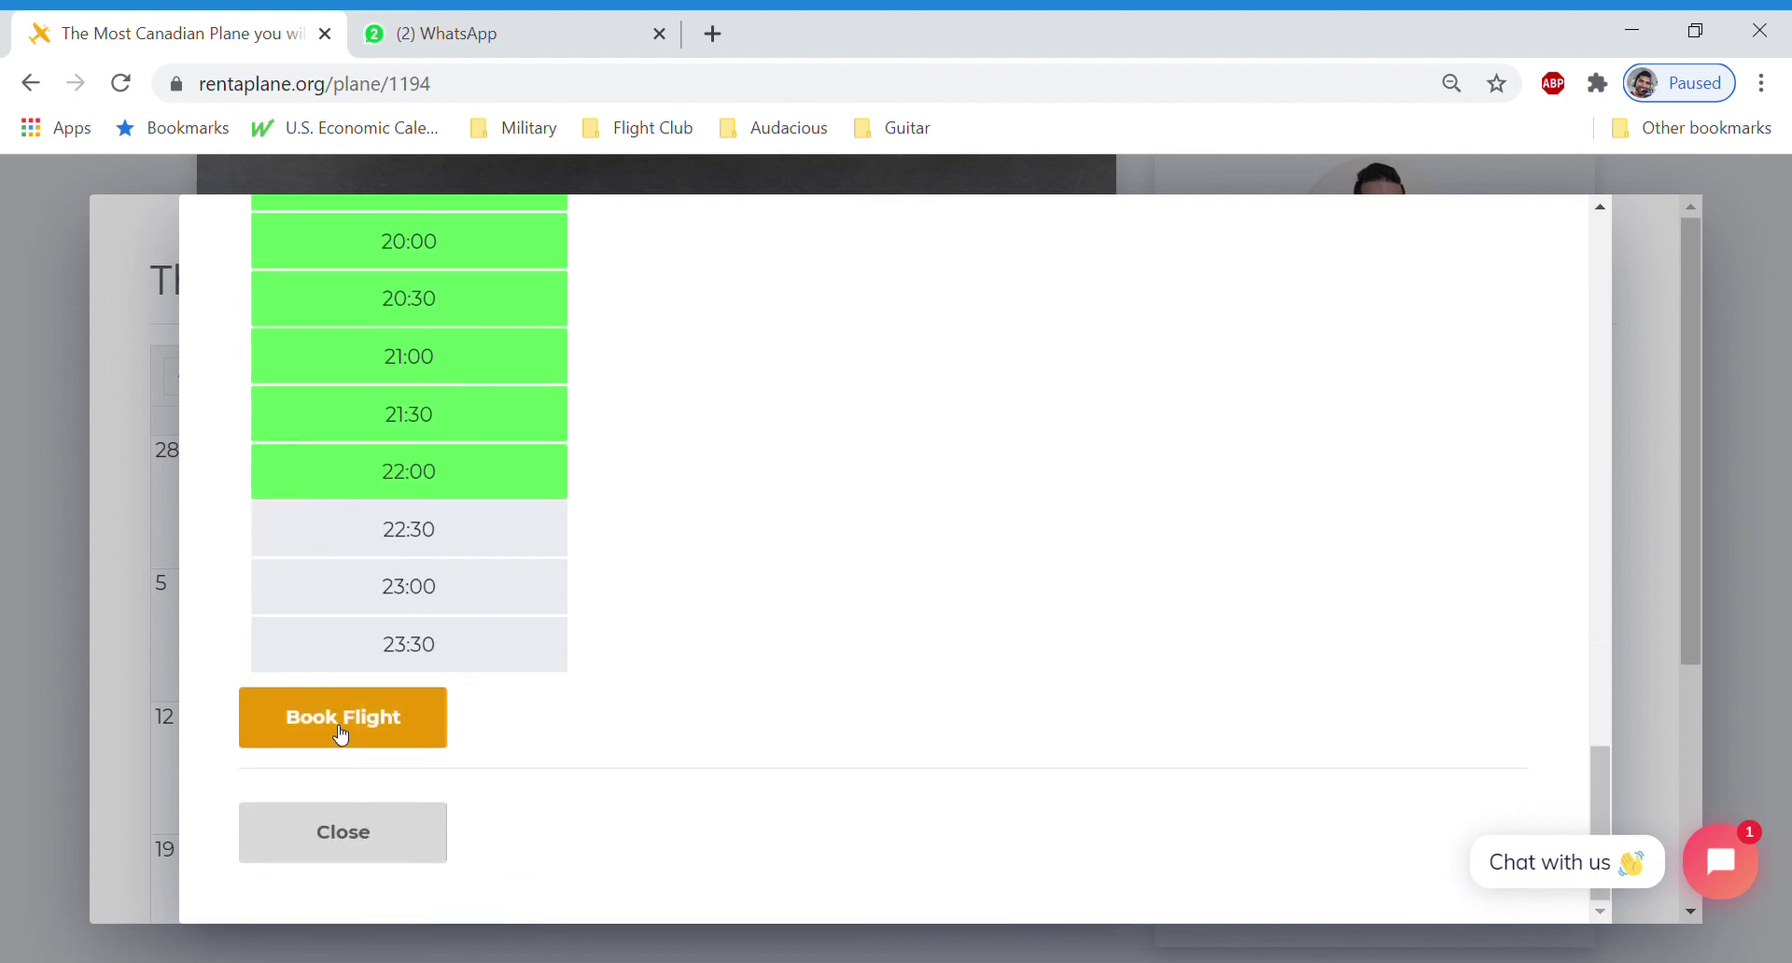
{"action": "left_click", "coordinate": [308, 726]}
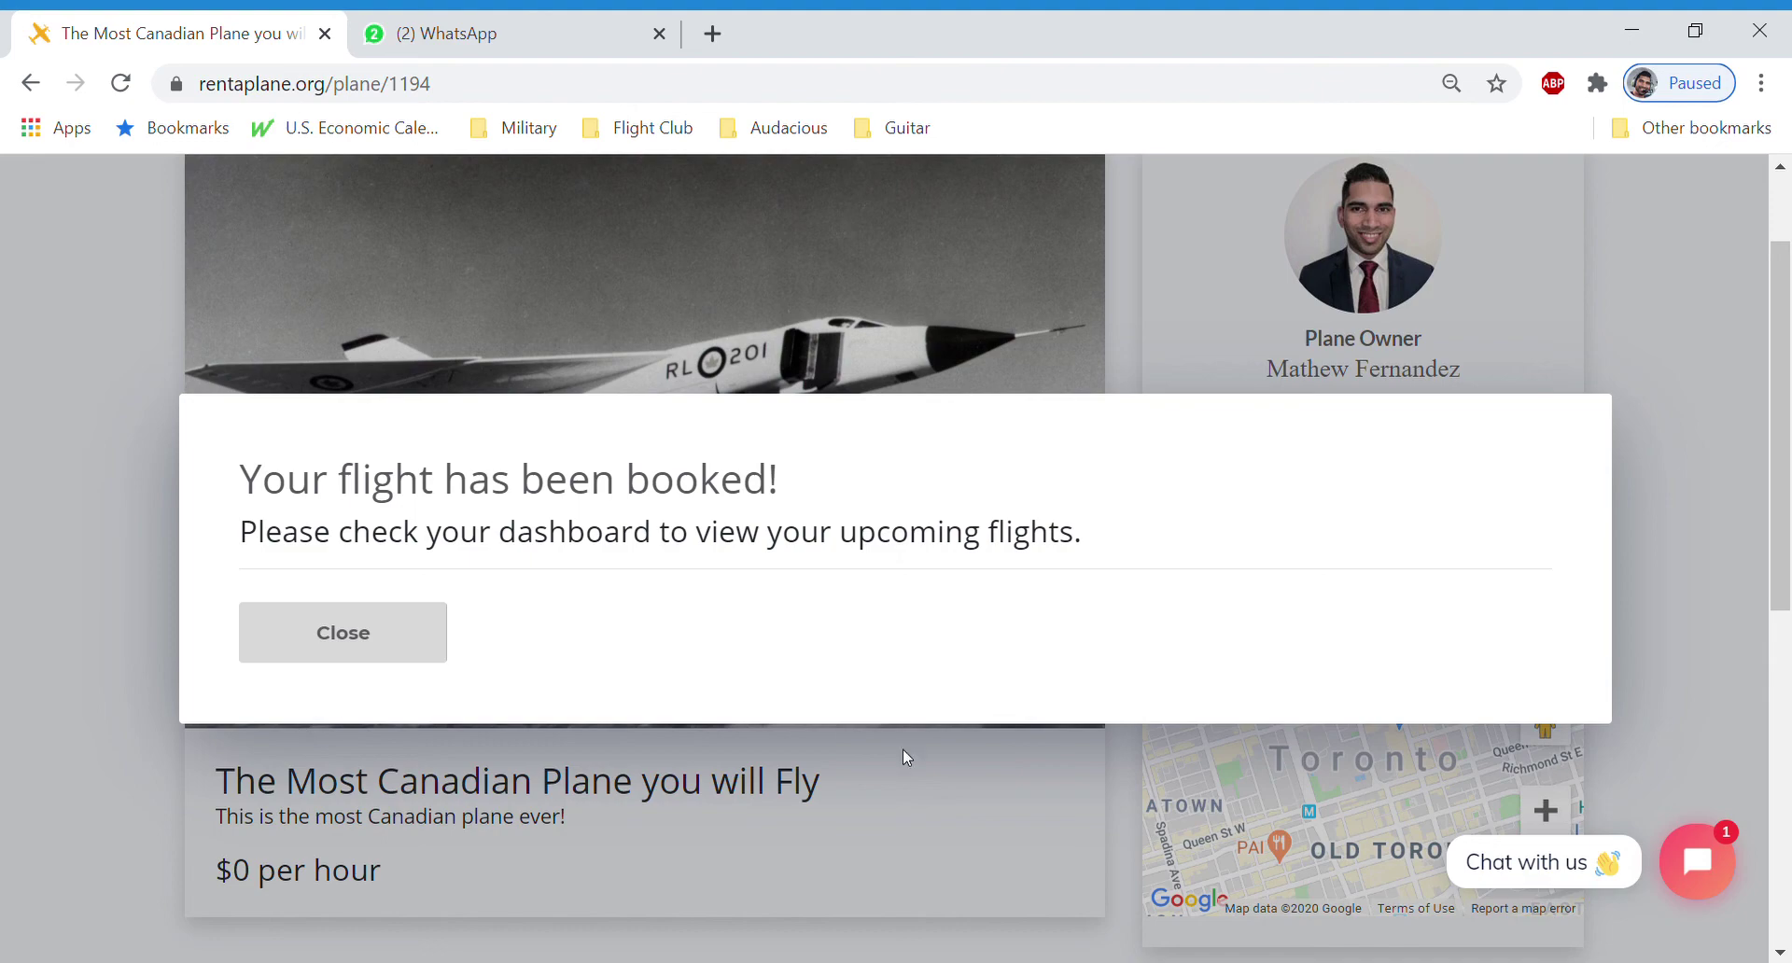
Dismiss the booking confirmation, go to My Dashboard, and open the Jul 08 2020 flight's details
{"action": "left_click", "coordinate": [432, 647]}
{"action": "scroll", "coordinate": [1590, 631], "scroll_direction": "up", "scroll_amount": 2}
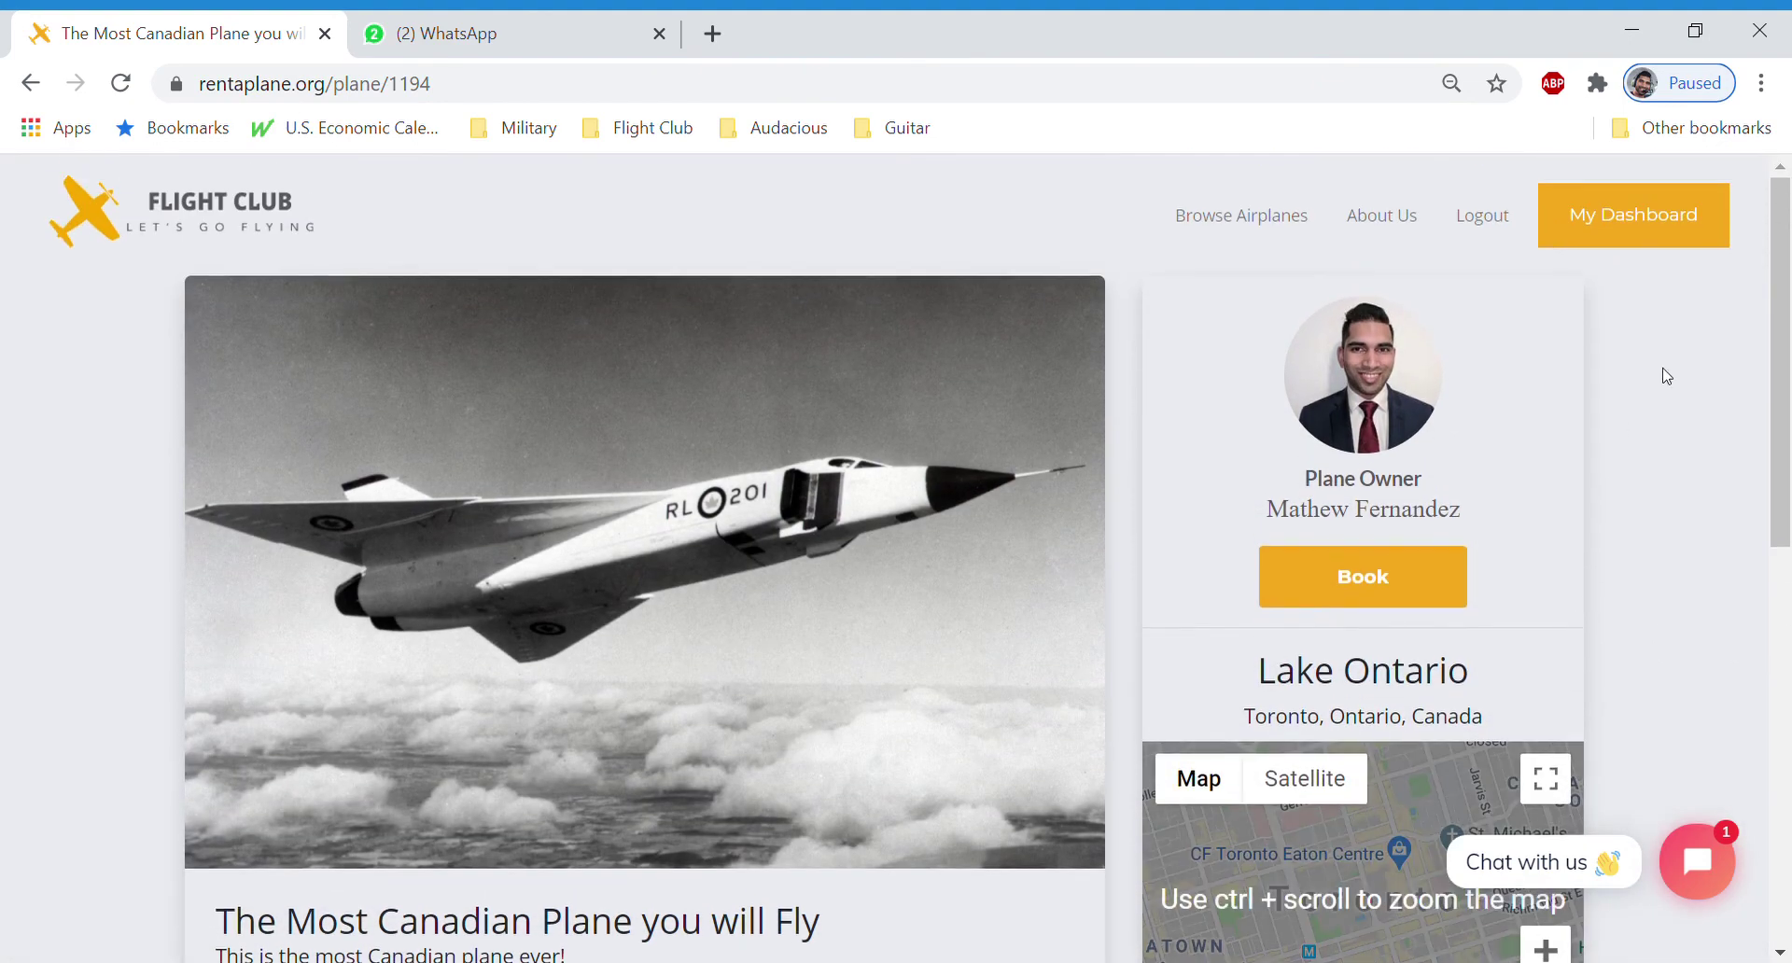
{"action": "left_click", "coordinate": [1657, 229]}
{"action": "scroll", "coordinate": [896, 541], "scroll_direction": "down", "scroll_amount": 10}
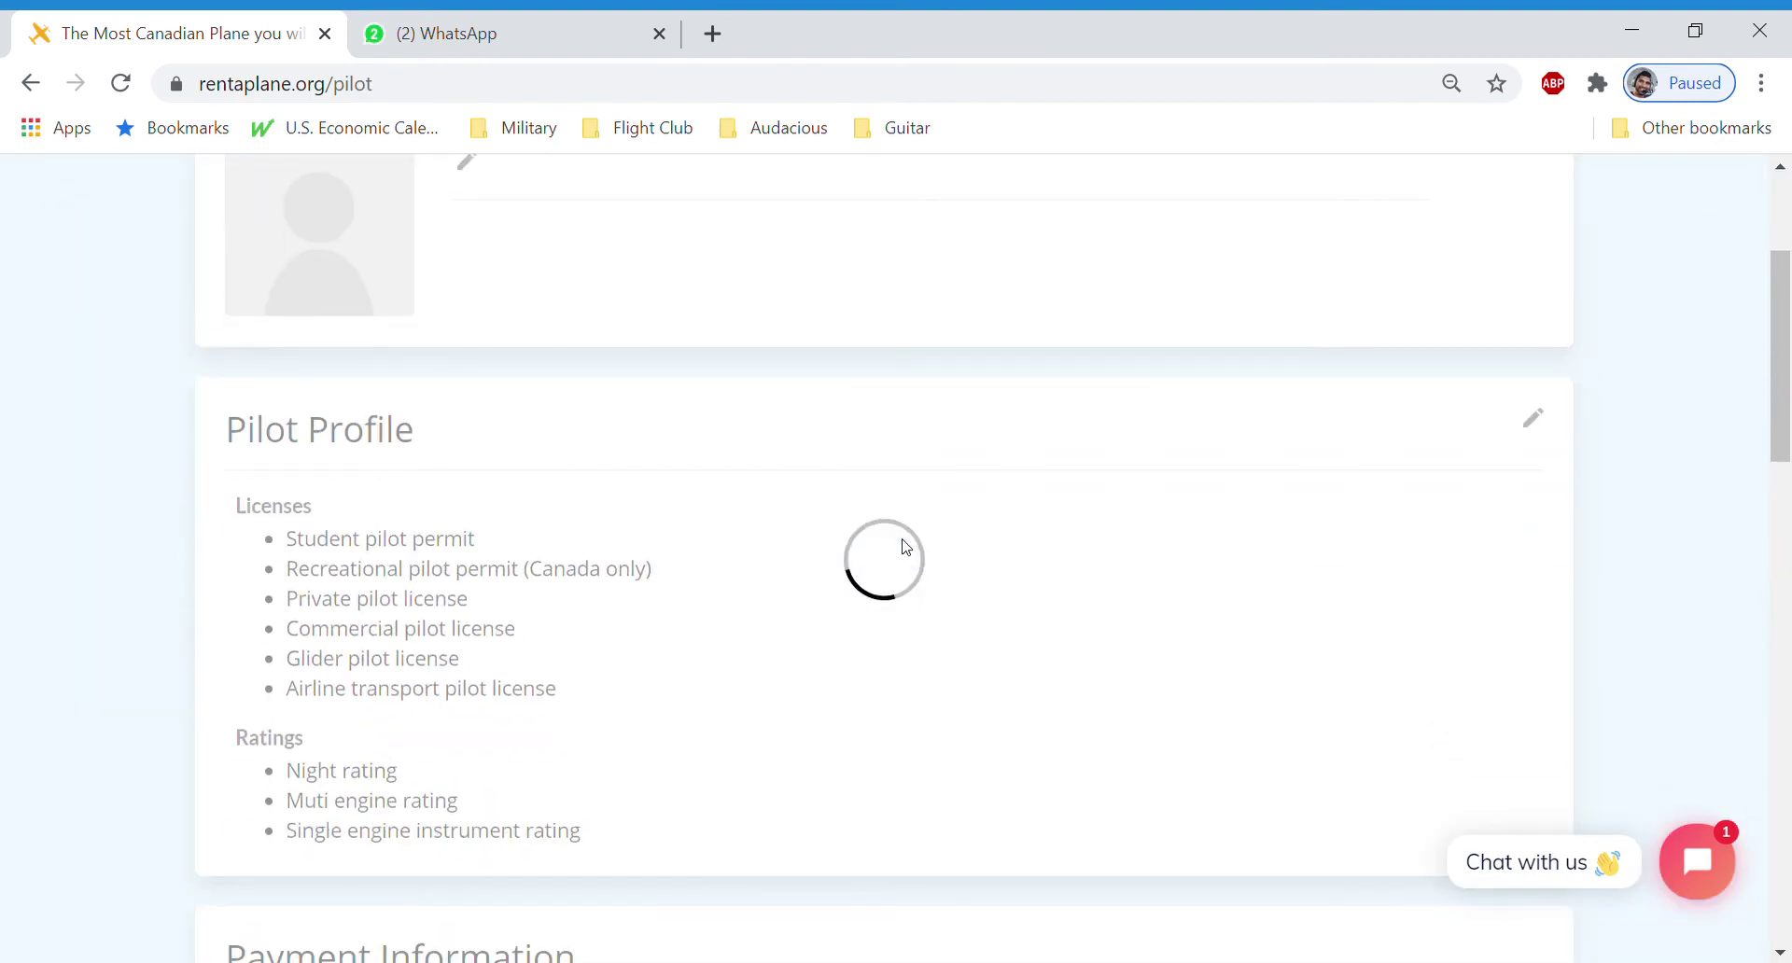
{"action": "scroll", "coordinate": [872, 548], "scroll_direction": "down", "scroll_amount": 7}
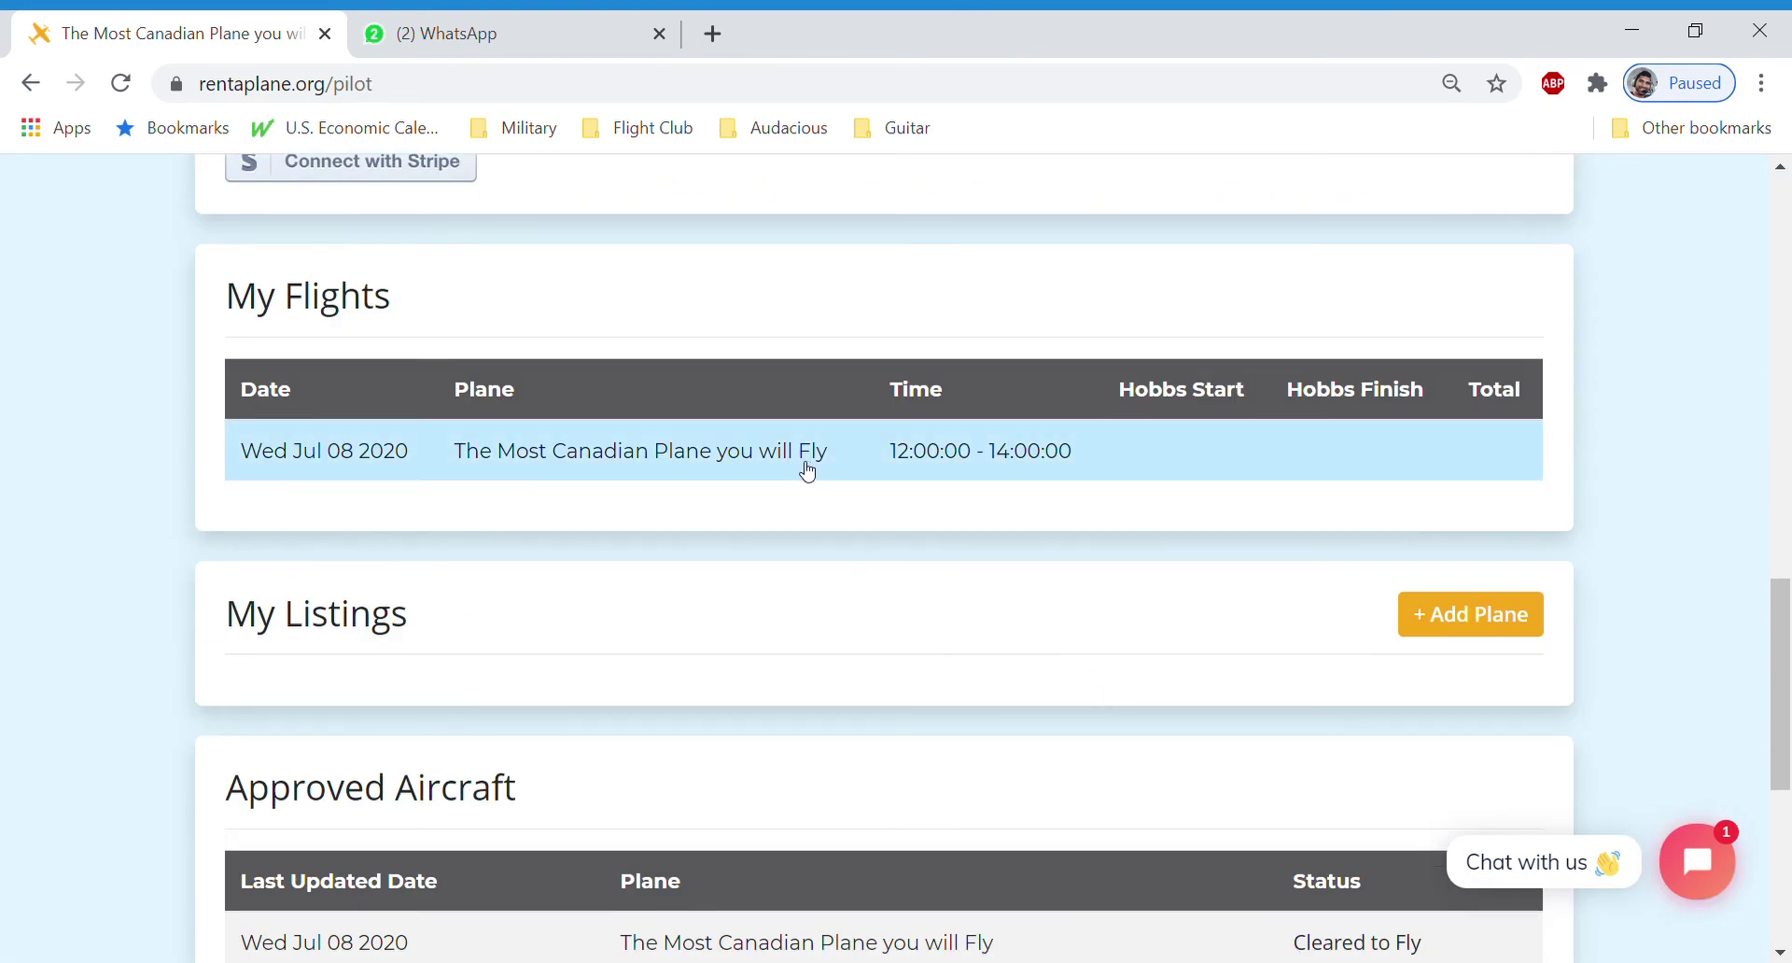
{"action": "left_click", "coordinate": [801, 465]}
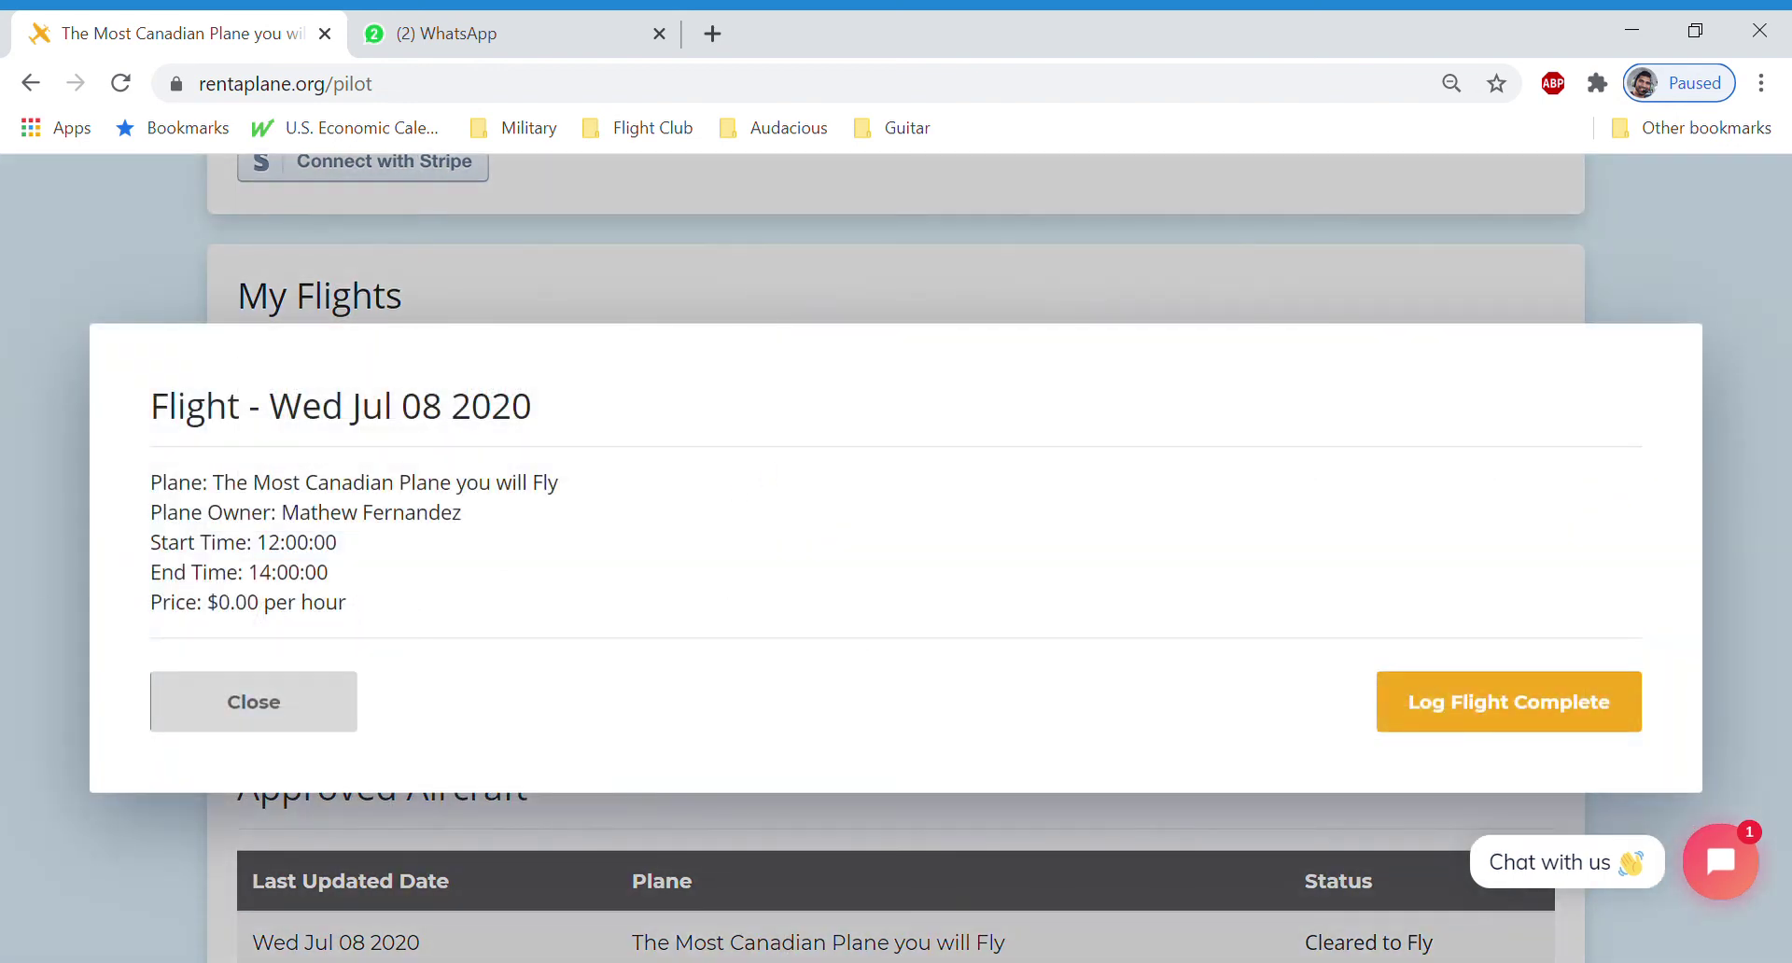
Start logging the flight complete and enter Hobbs readings 1000 (start) and 1005 (end)
{"action": "left_click", "coordinate": [1463, 720]}
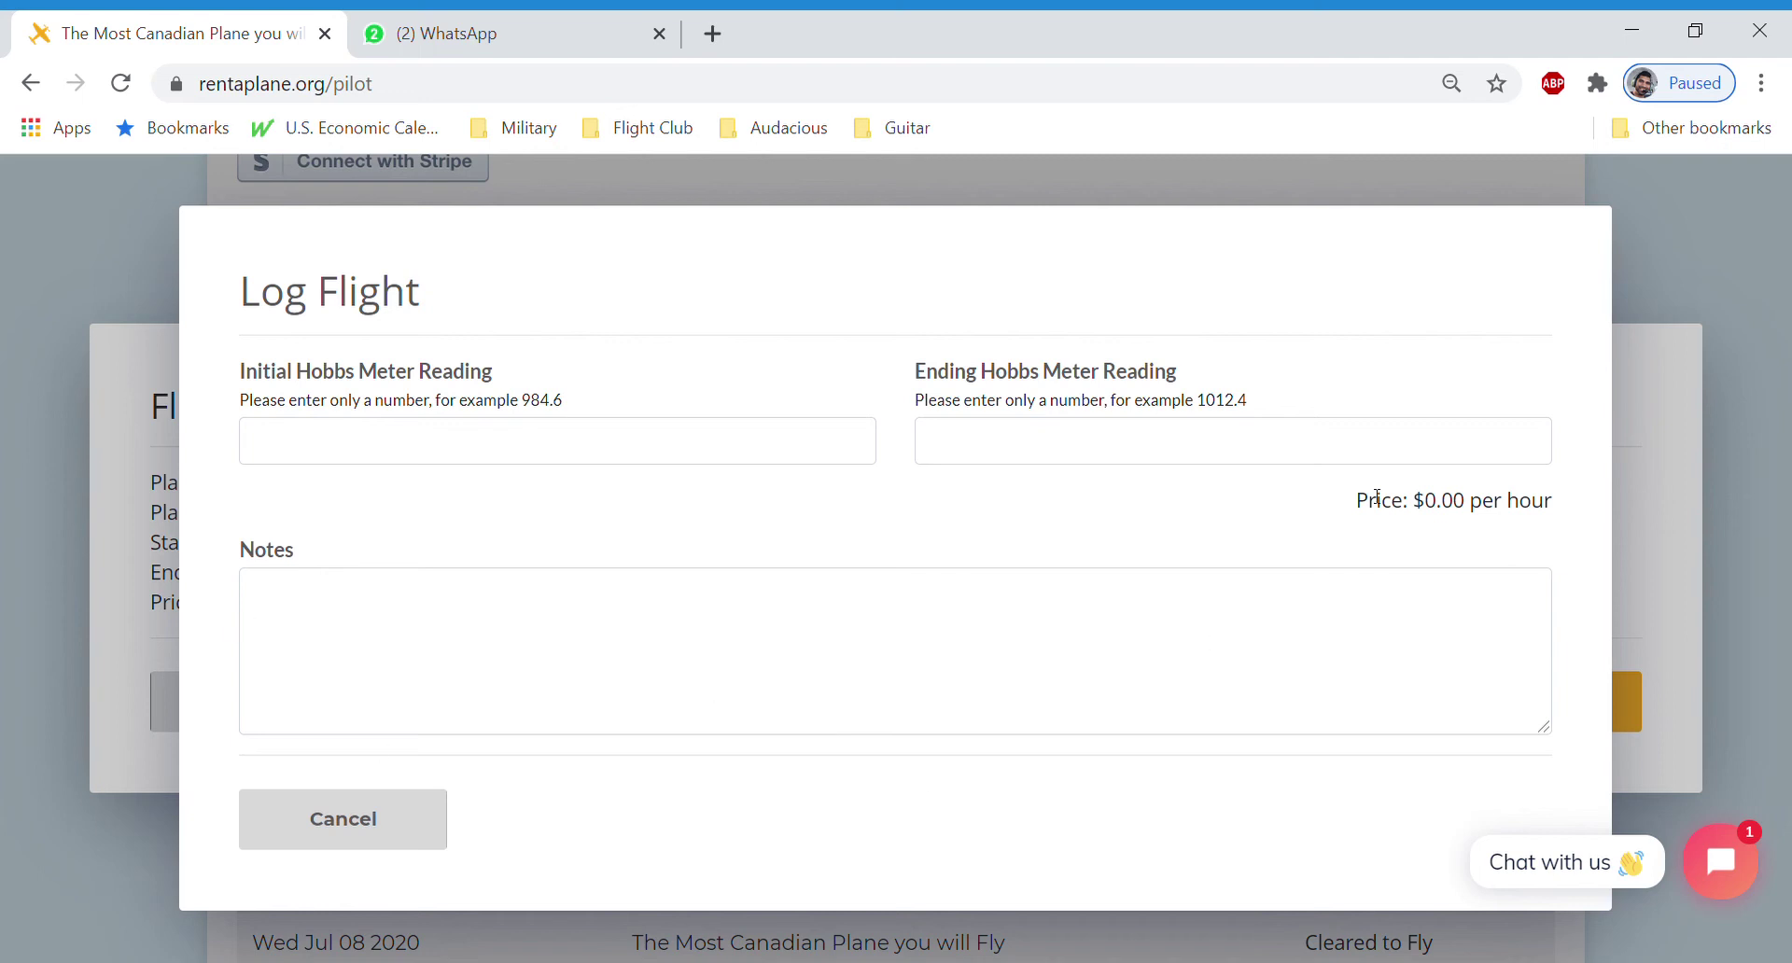
{"action": "left_click_drag", "start_coordinate": [1413, 504], "coordinate": [1556, 511]}
{"action": "left_click", "coordinate": [1558, 511]}
{"action": "left_click", "coordinate": [608, 457]}
{"action": "type", "text": "1000"}
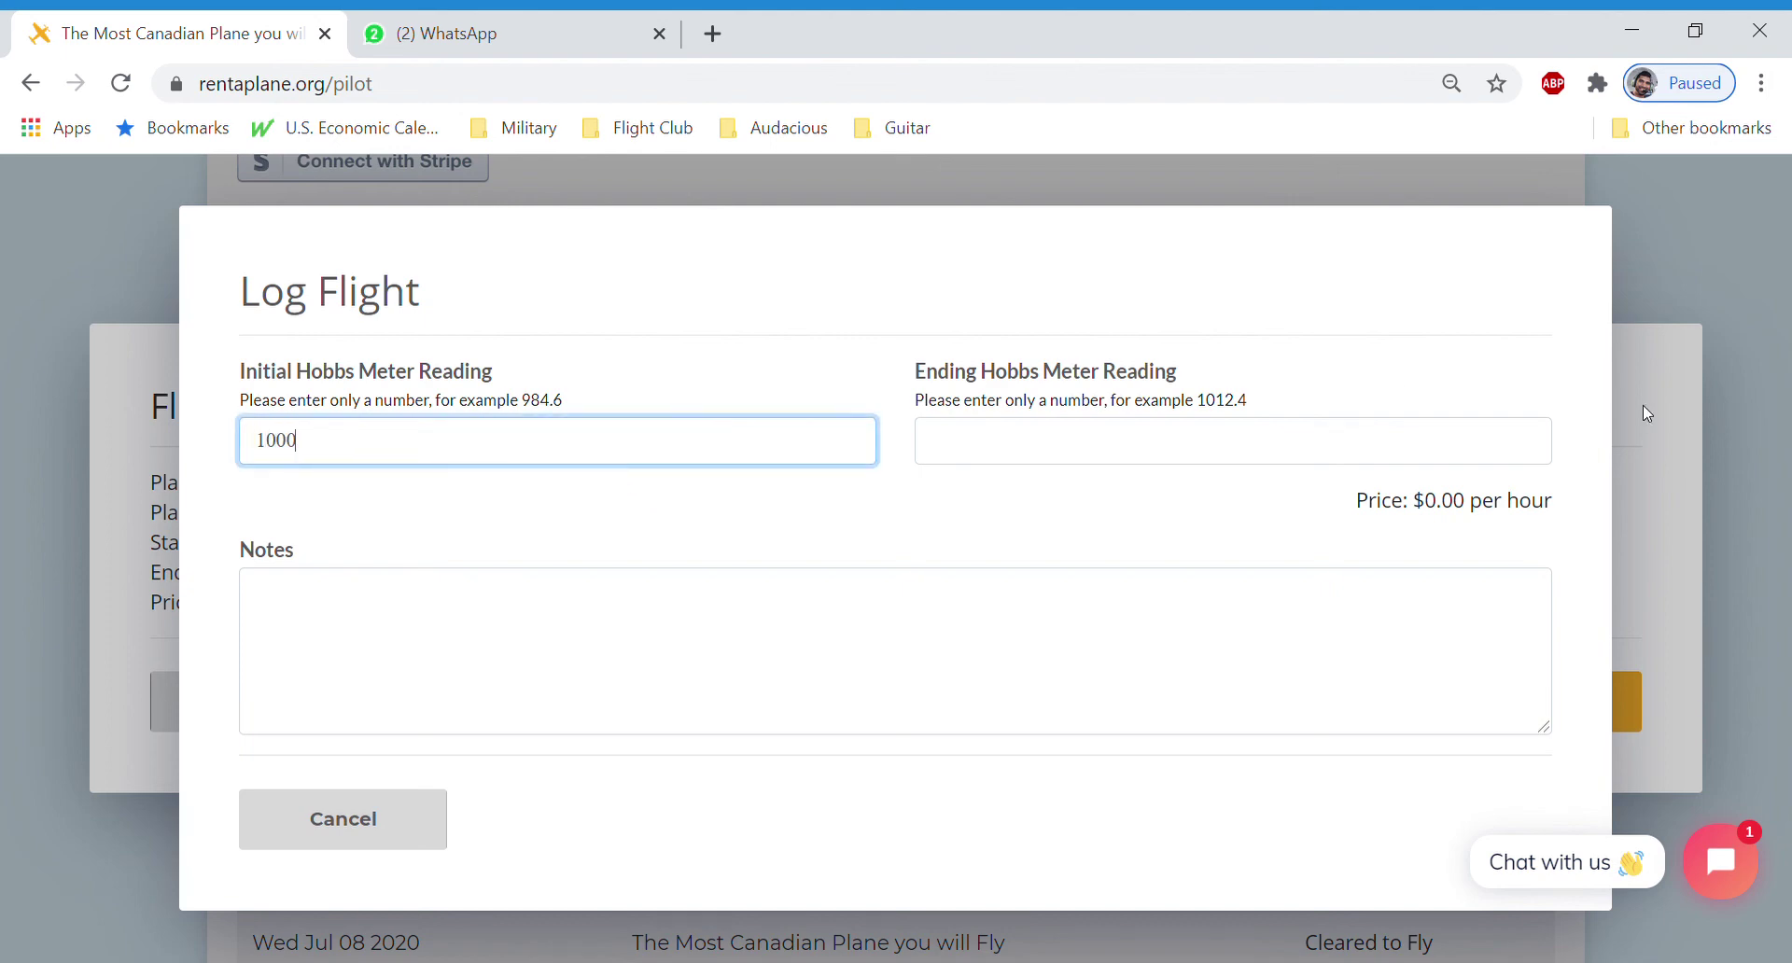
{"action": "left_click", "coordinate": [933, 457]}
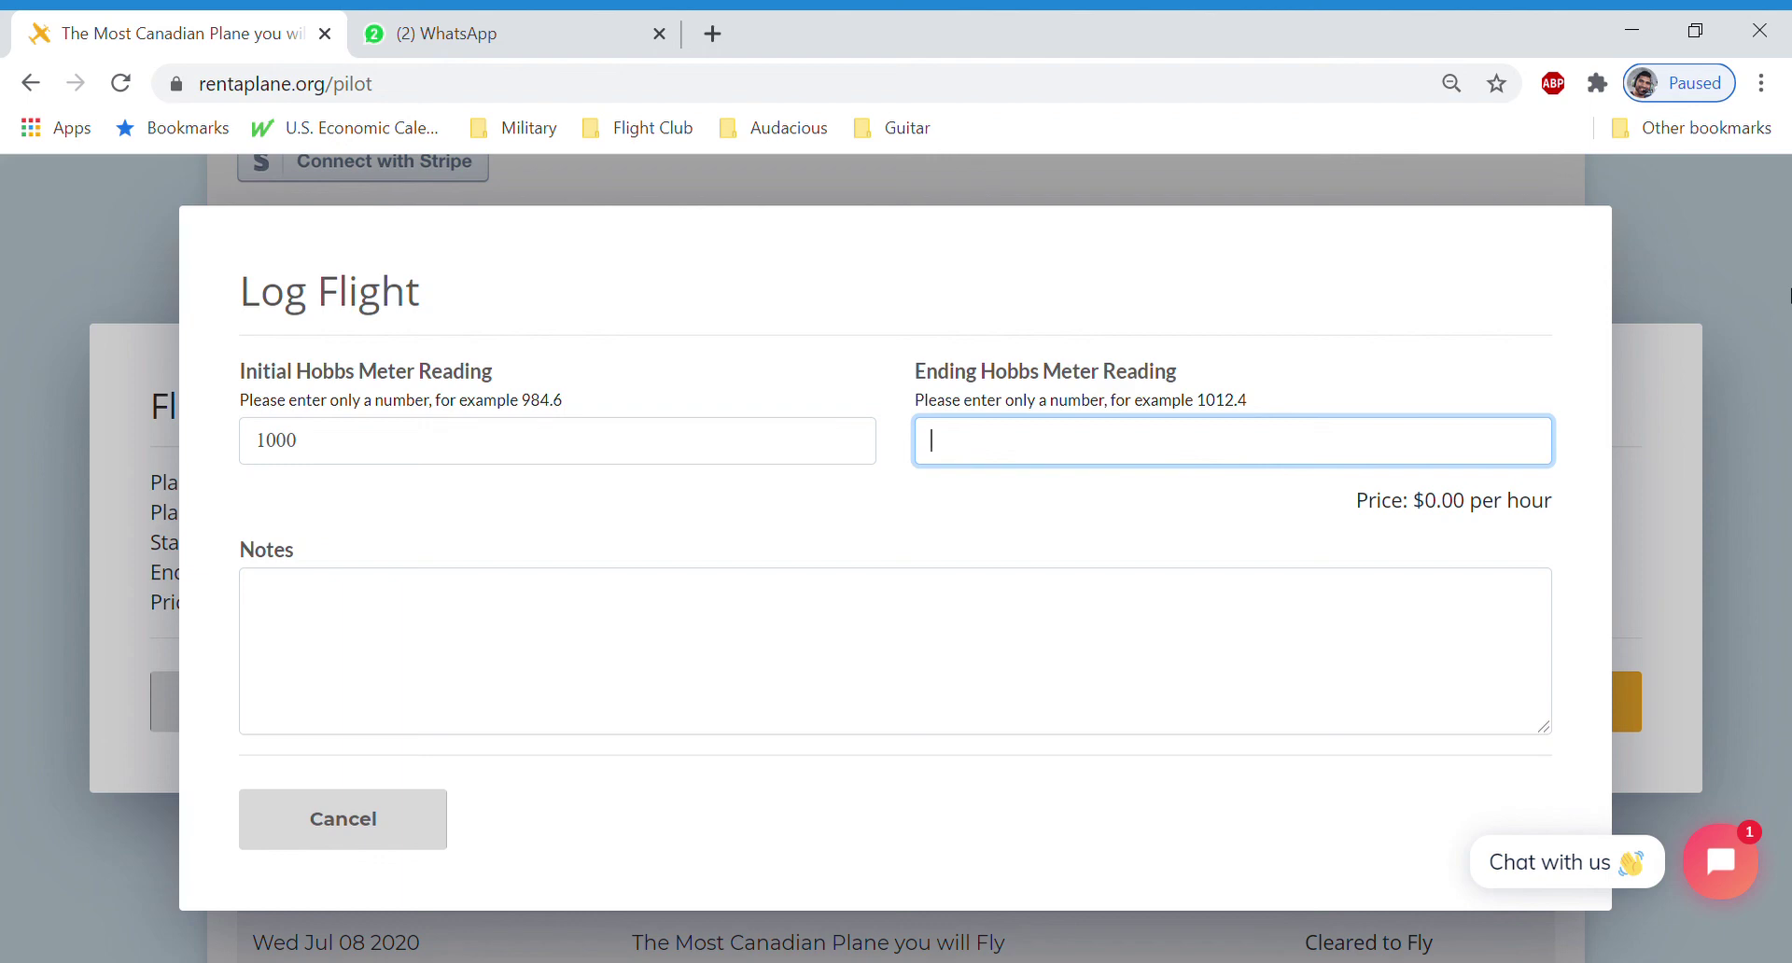
{"action": "type", "text": "100"}
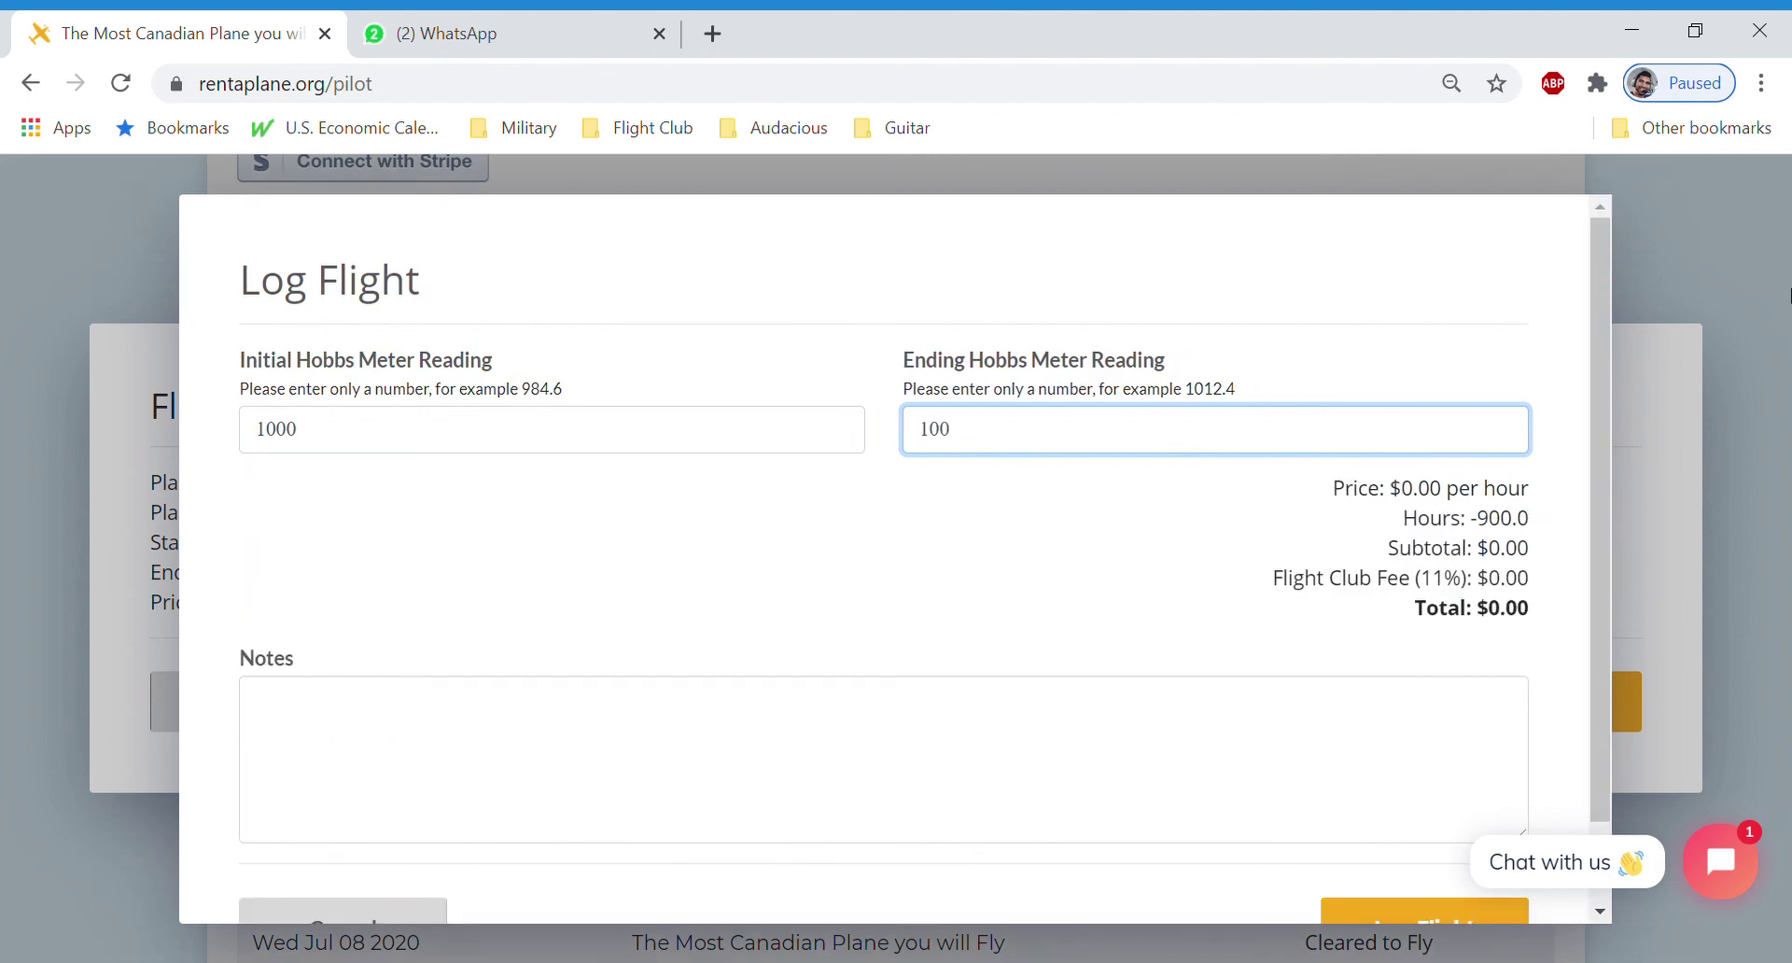
{"action": "type", "text": "5"}
Add the note 'it was a great flighty' and submit the flight log
{"action": "left_click_drag", "start_coordinate": [1403, 495], "coordinate": [1252, 571]}
{"action": "left_click", "coordinate": [1255, 571]}
{"action": "scroll", "coordinate": [1044, 443], "scroll_direction": "down", "scroll_amount": 1}
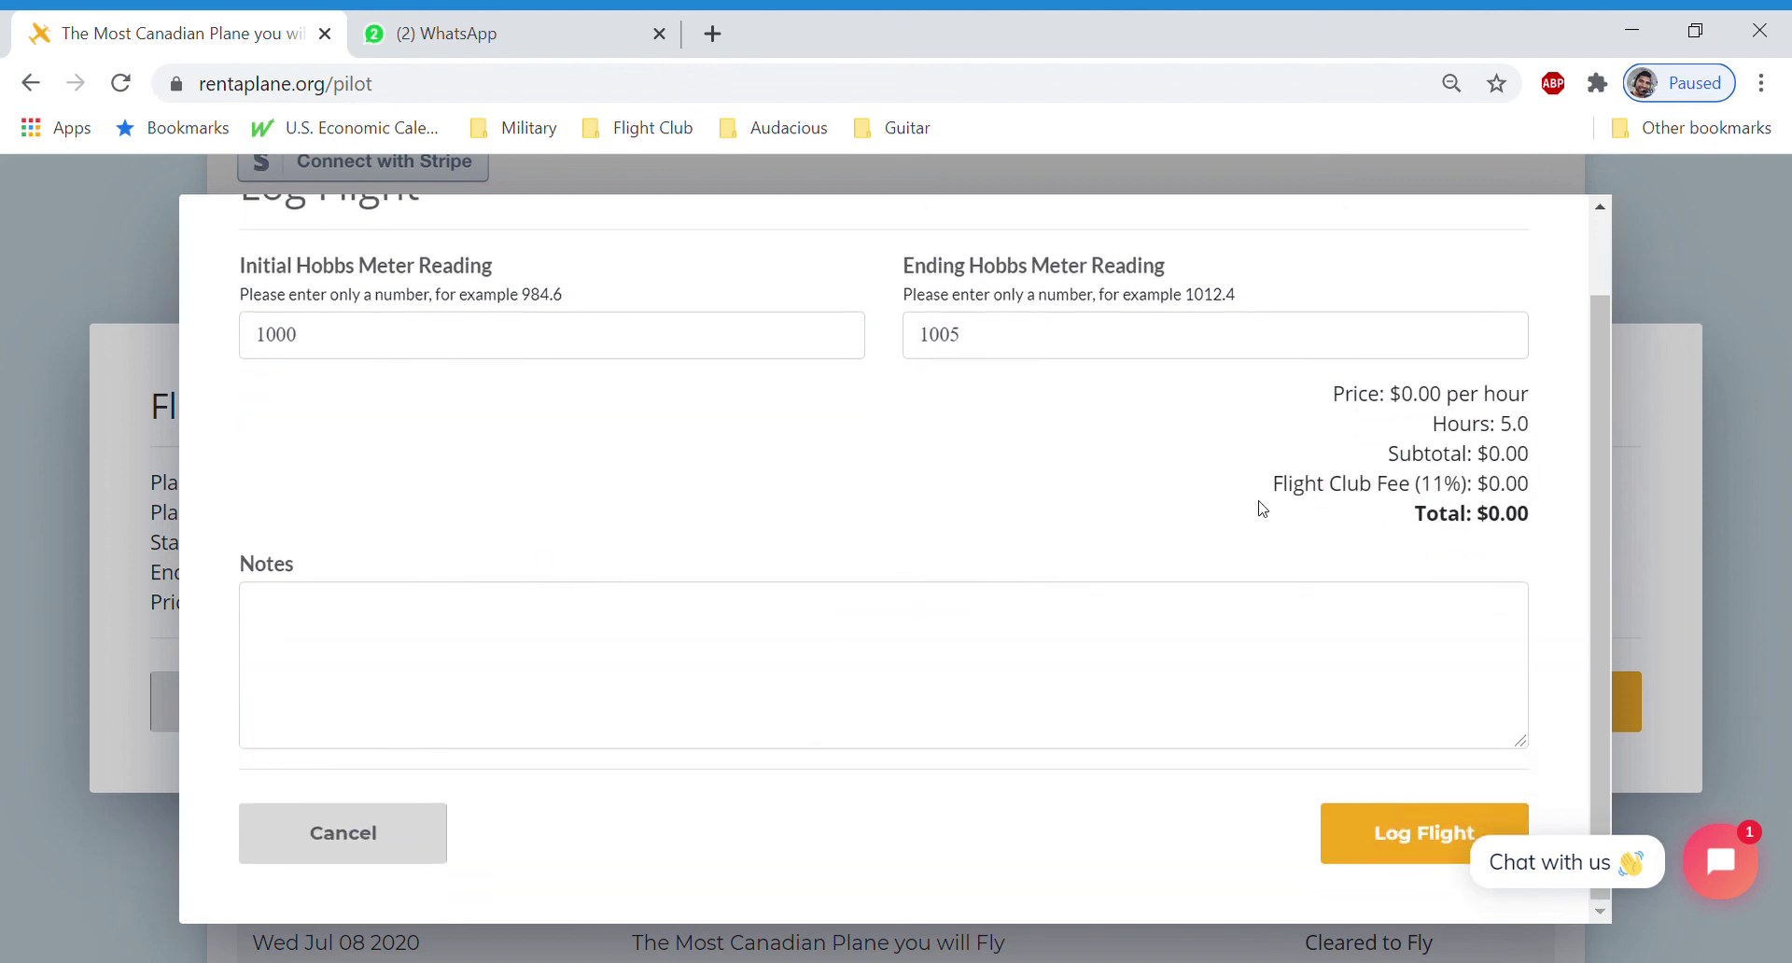
{"action": "left_click", "coordinate": [615, 658]}
{"action": "type", "text": "it was a great flighty"}
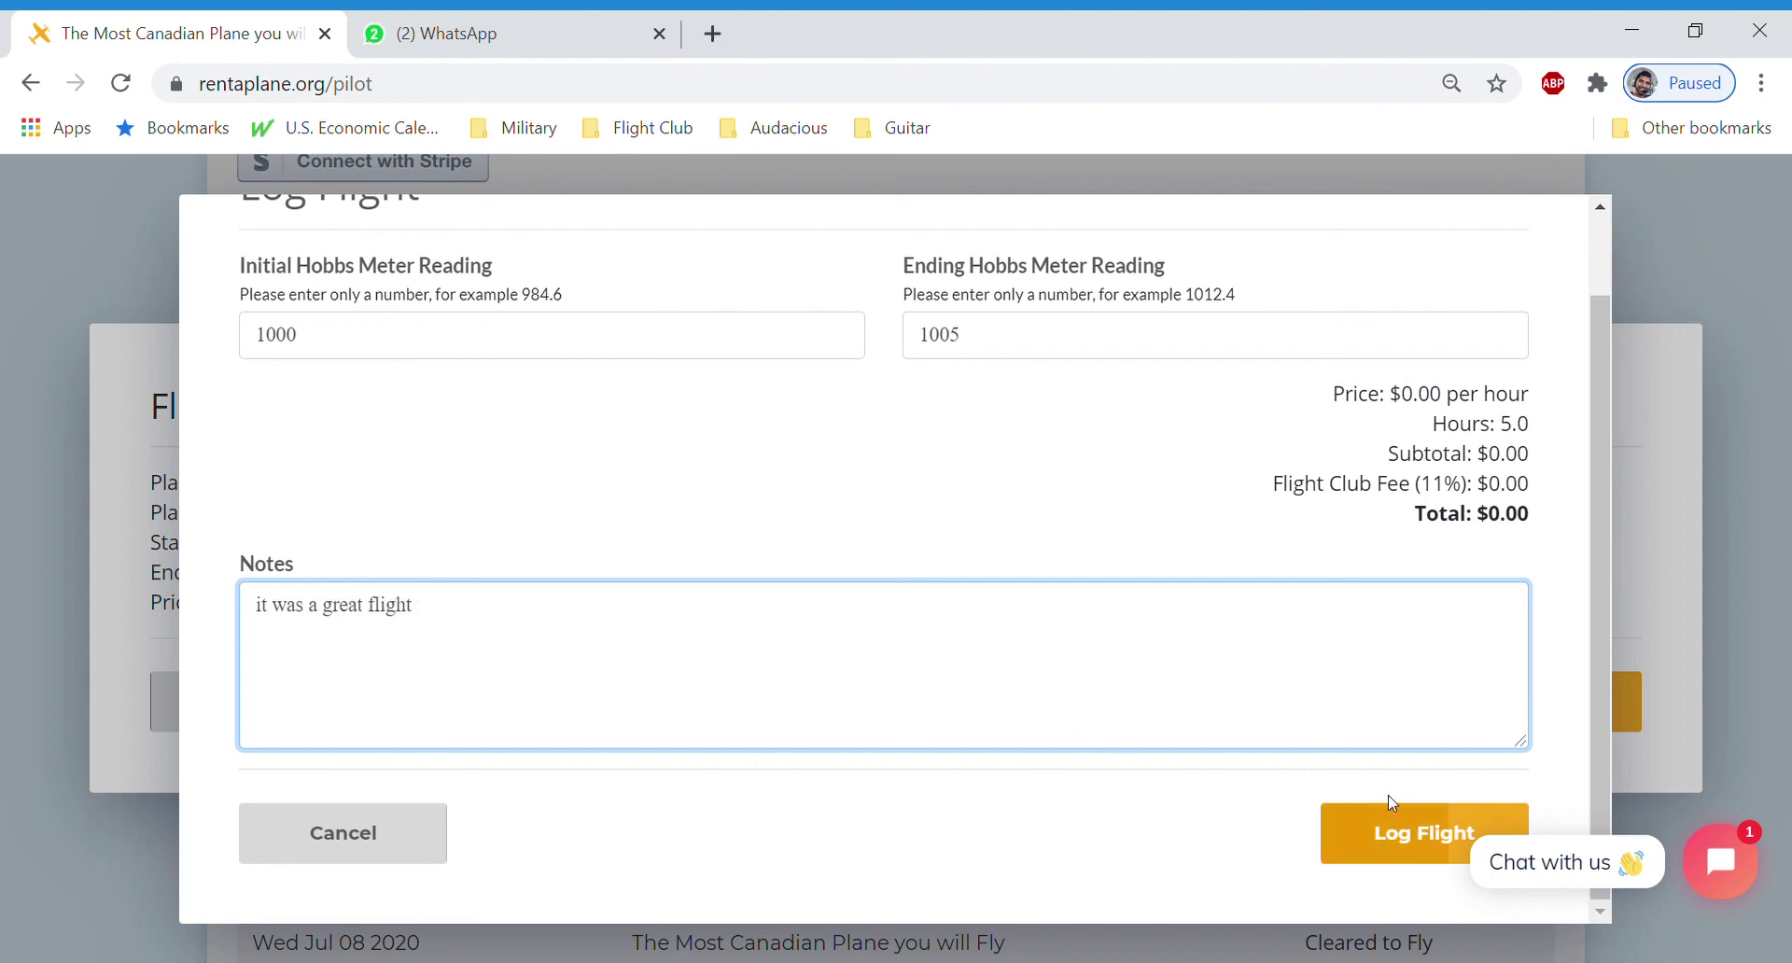
{"action": "left_click", "coordinate": [1408, 856]}
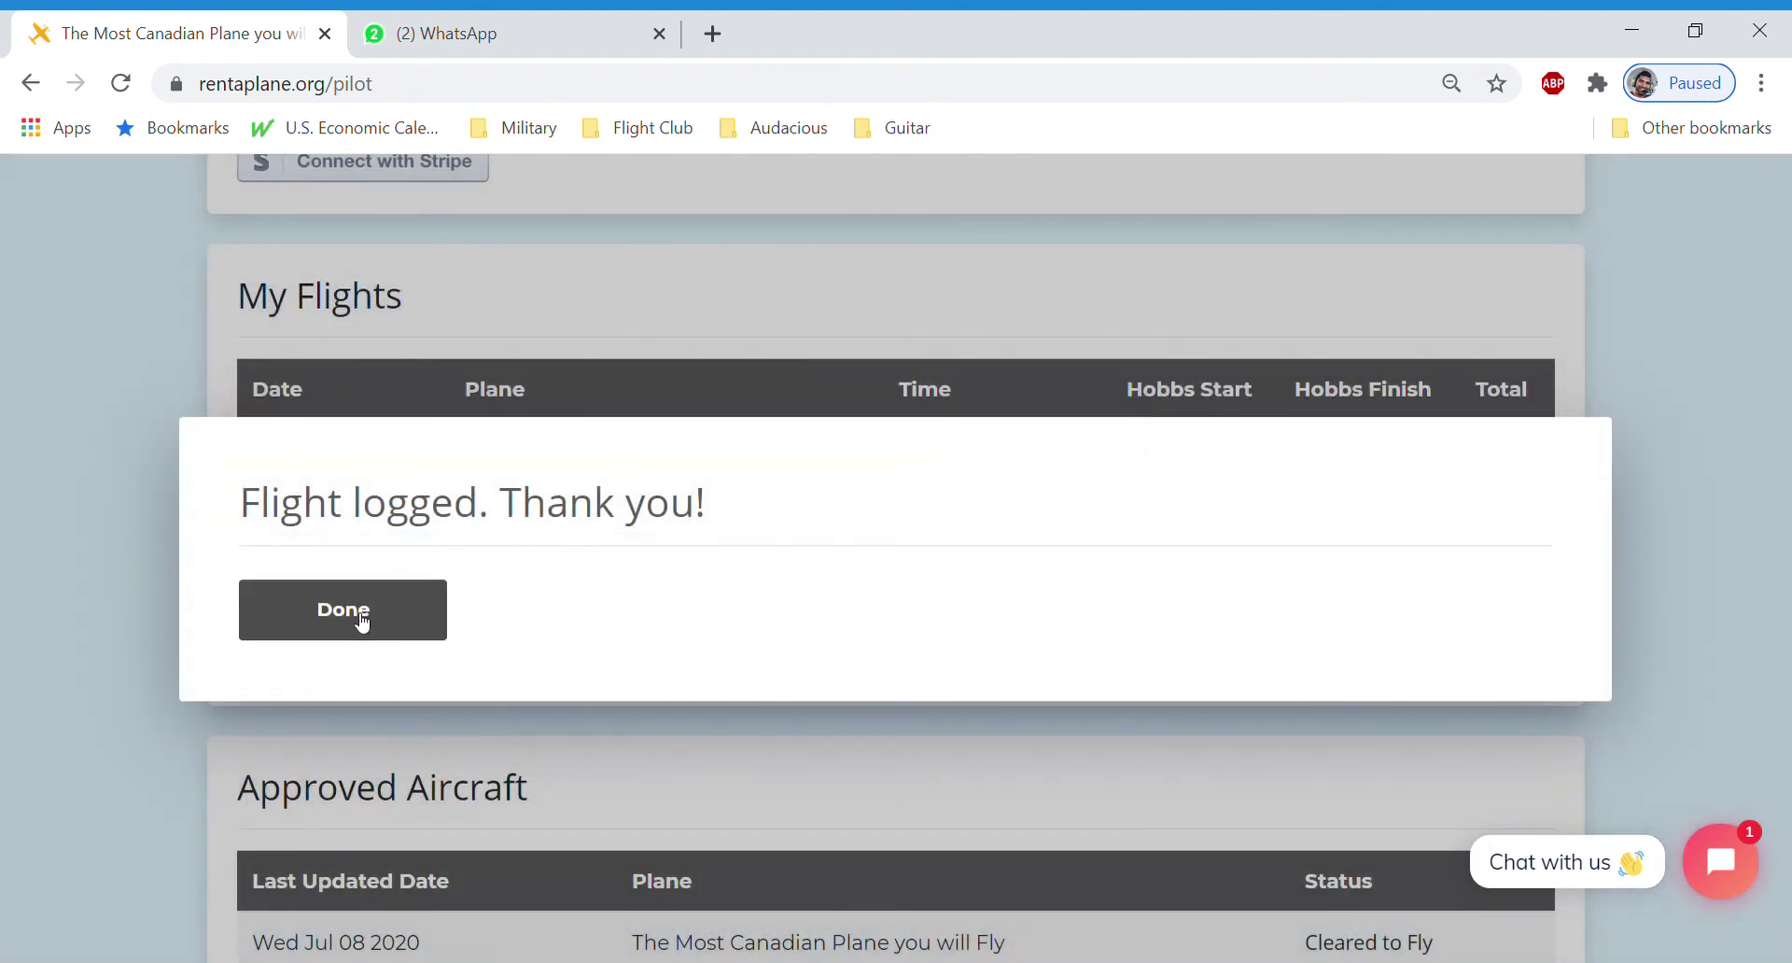
Close the 'Flight logged' dialog and review the Jul 08 2020 flight (Hobbs 1000.00–1005.00) in My Flights
{"action": "left_click", "coordinate": [360, 620]}
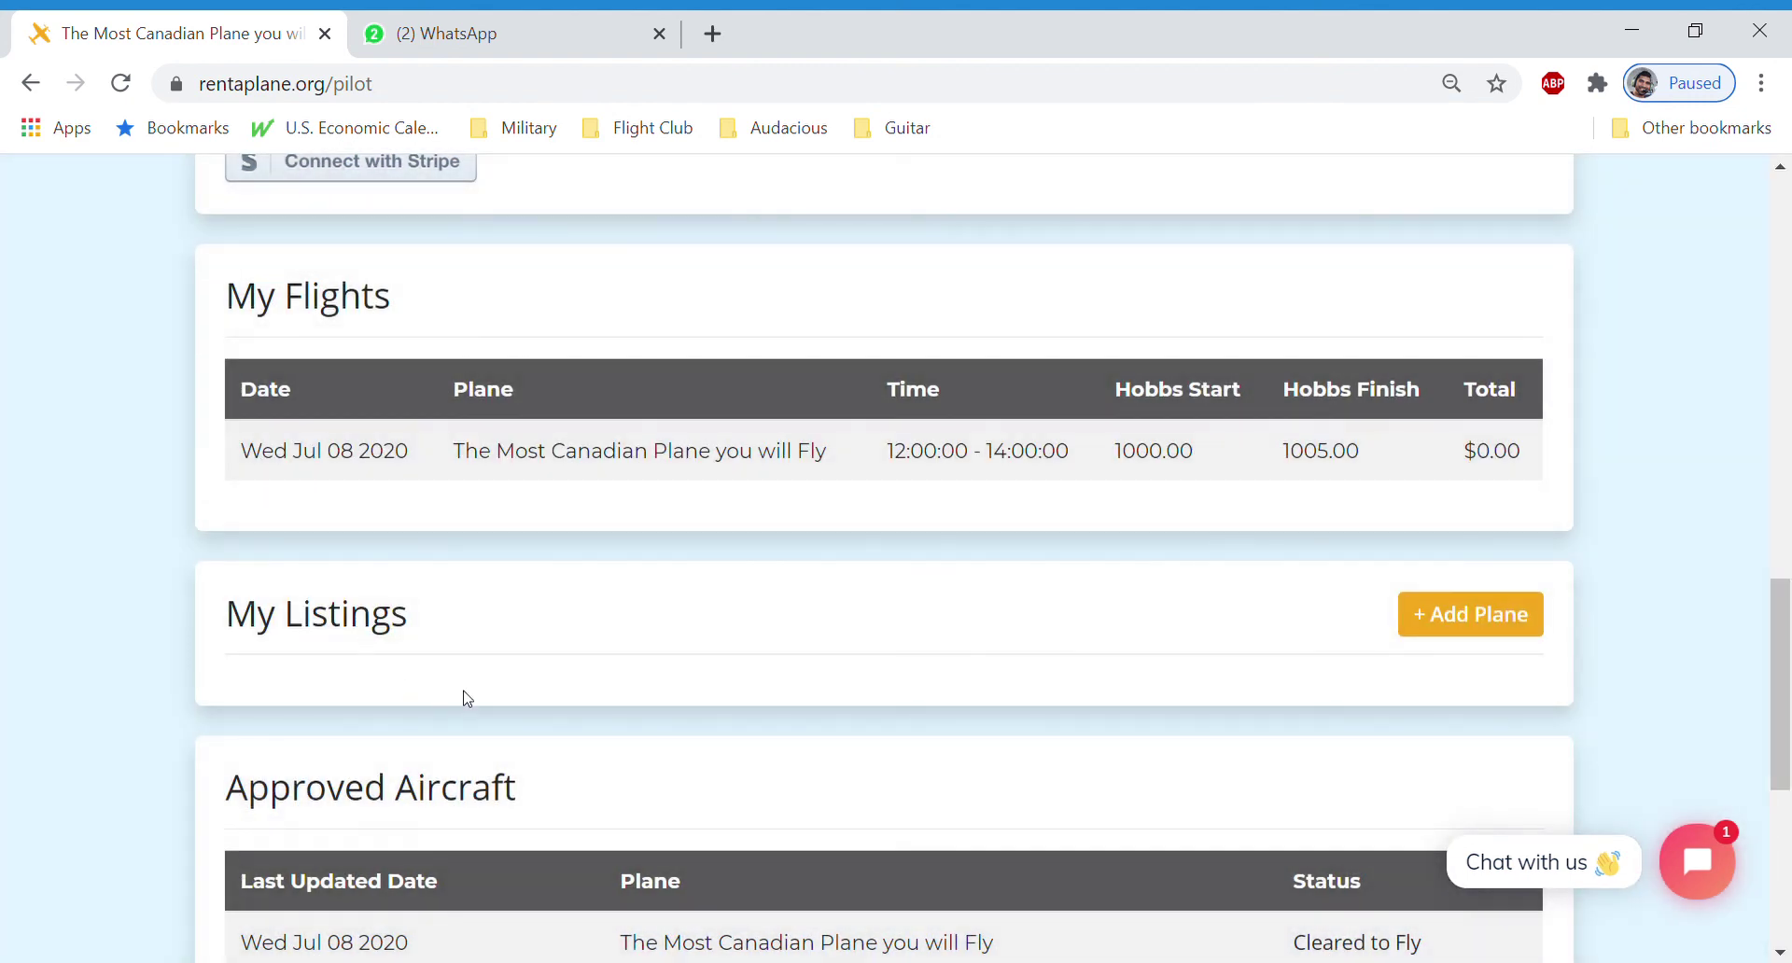
{"action": "scroll", "coordinate": [445, 660], "scroll_direction": "up", "scroll_amount": 5}
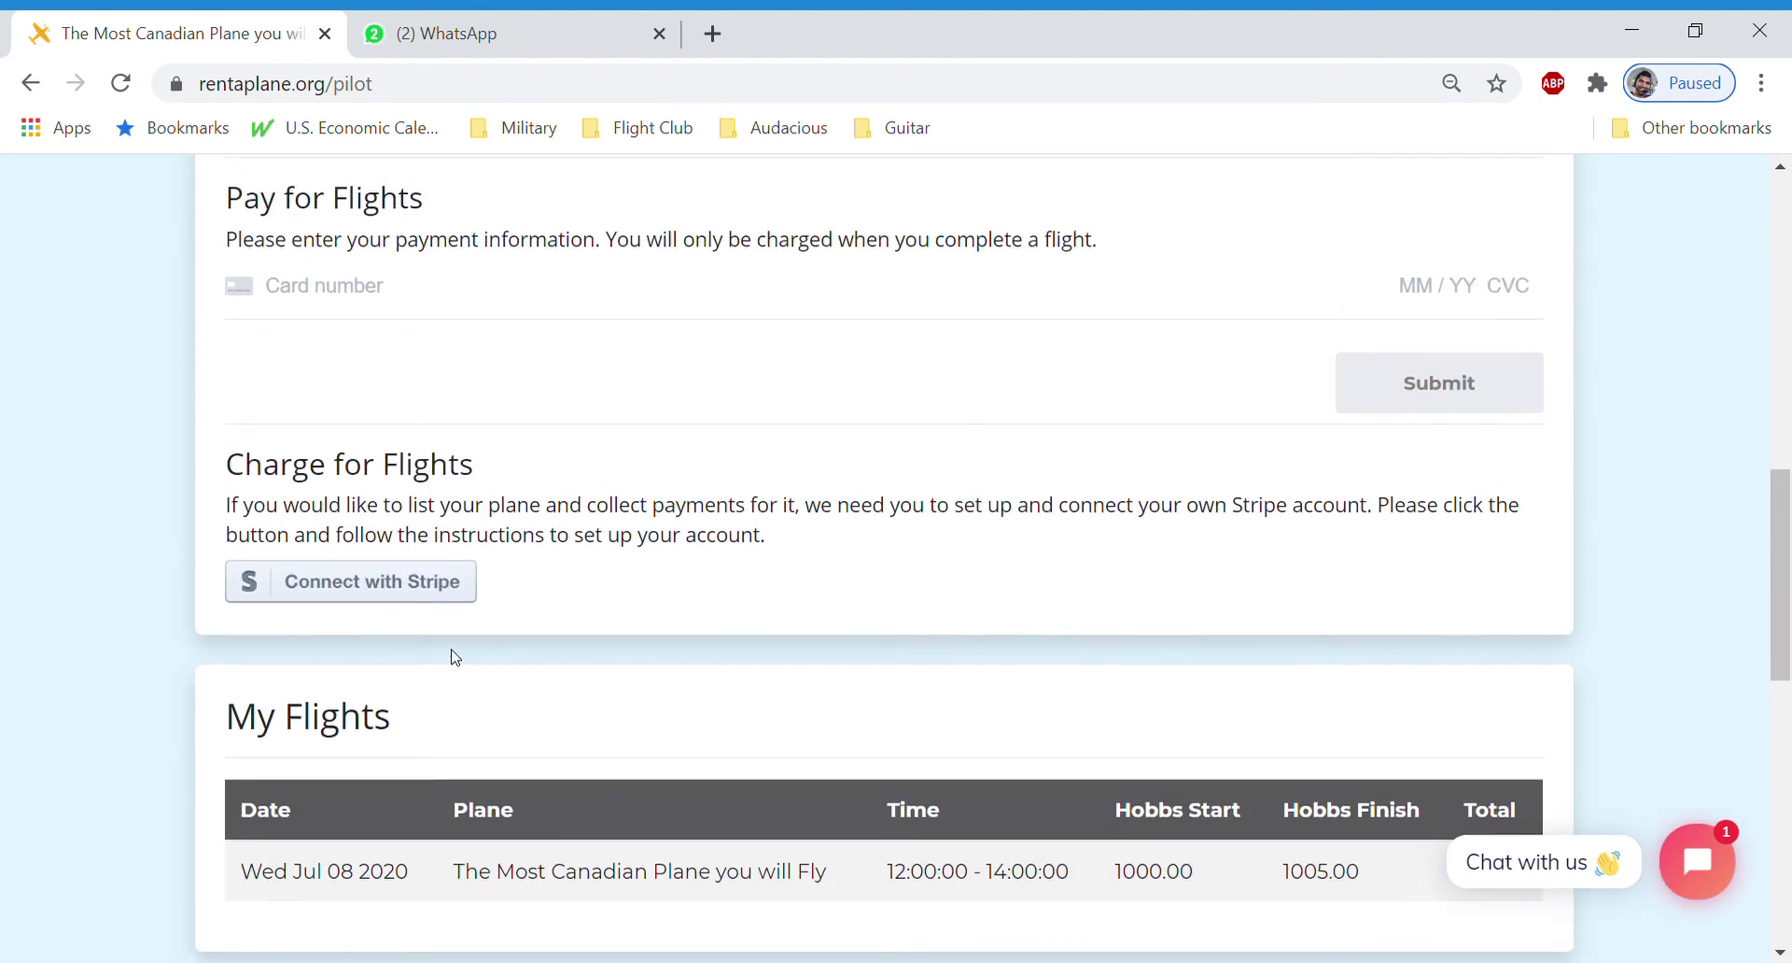
{"action": "scroll", "coordinate": [455, 658], "scroll_direction": "down", "scroll_amount": 3}
{"action": "scroll", "coordinate": [810, 493], "scroll_direction": "up", "scroll_amount": 10}
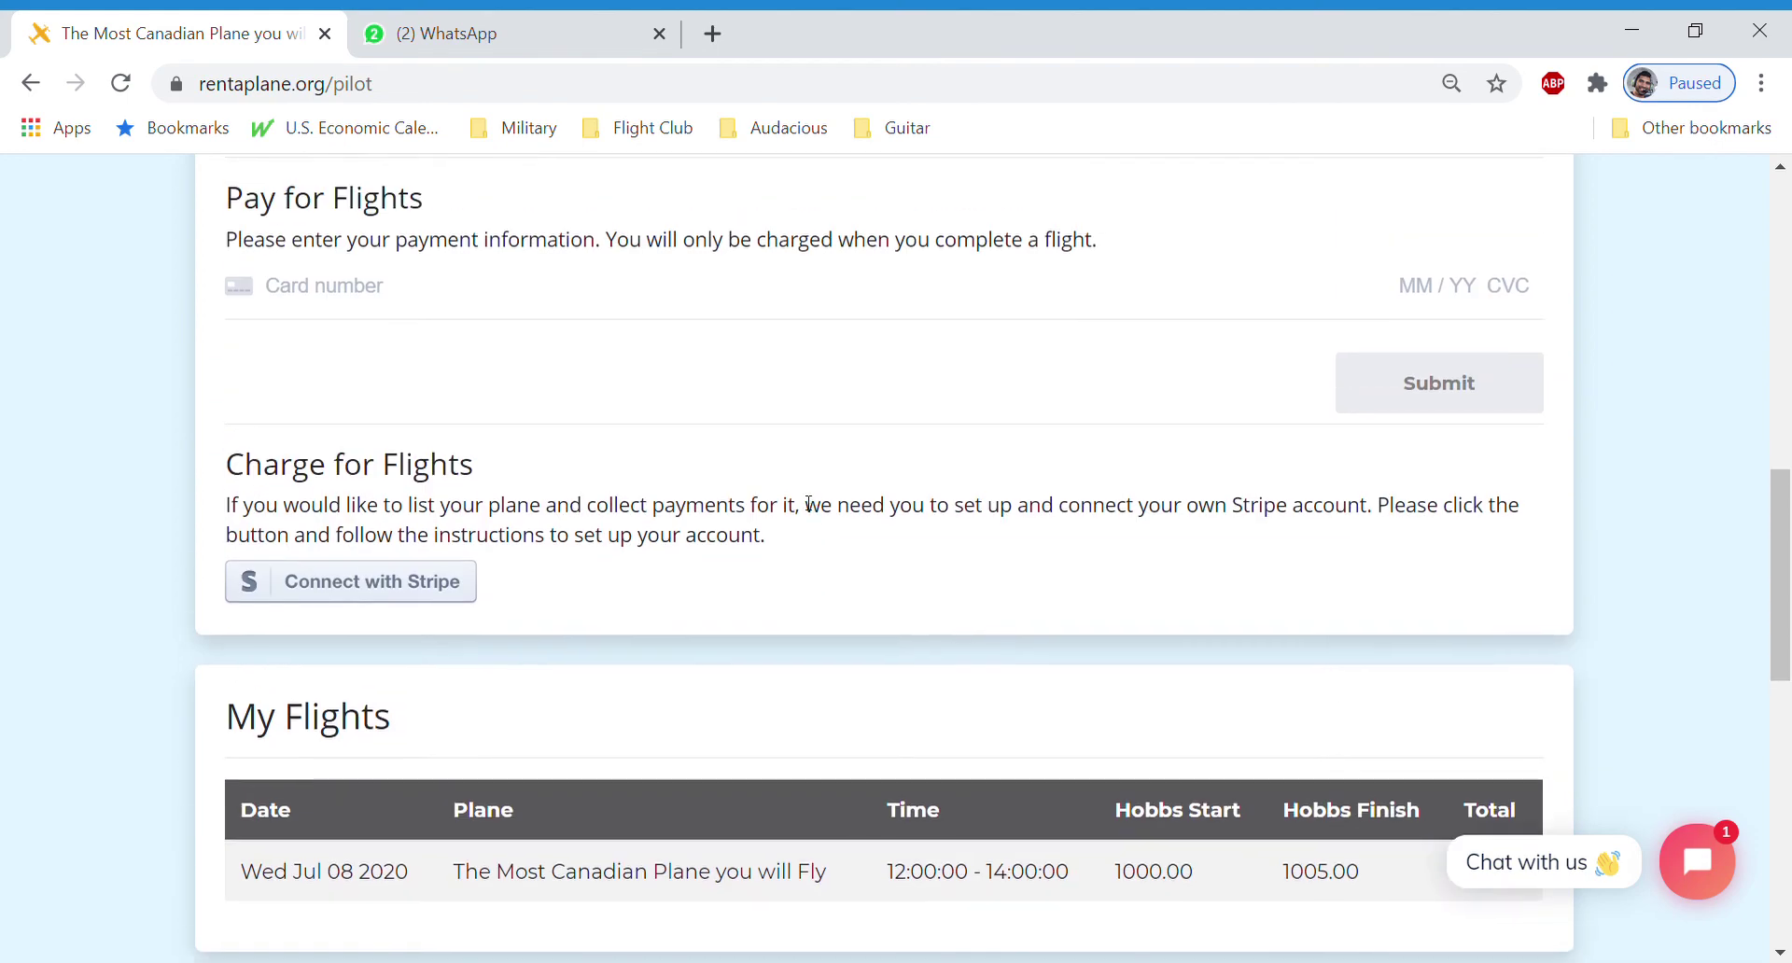